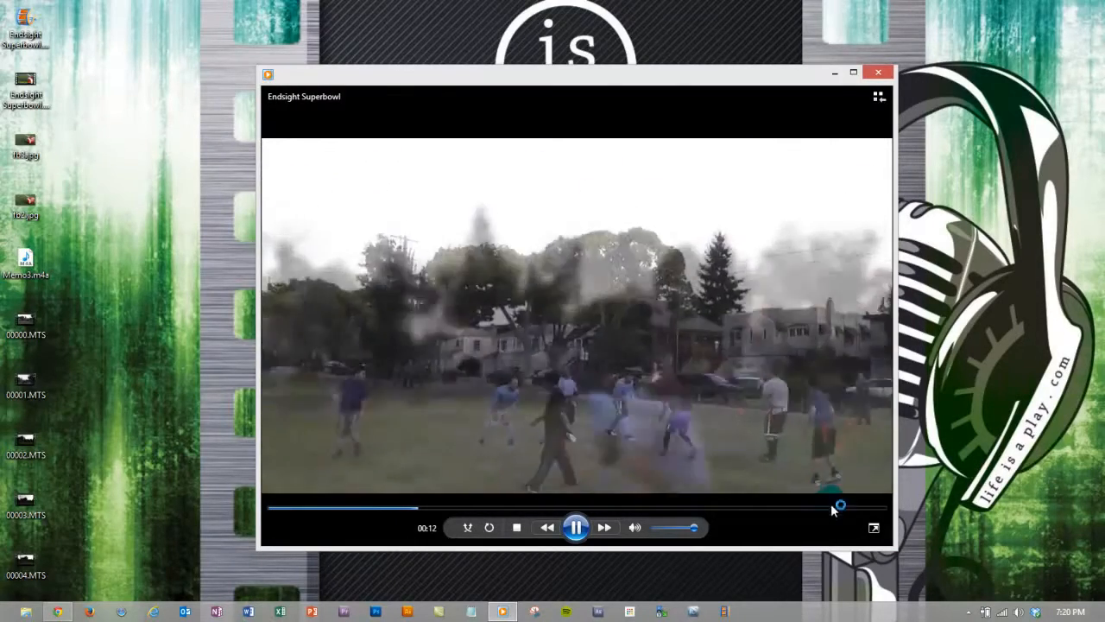
Step: Pause the Endsight Superbowl video and close the media player
left_click(576, 527)
left_click(890, 69)
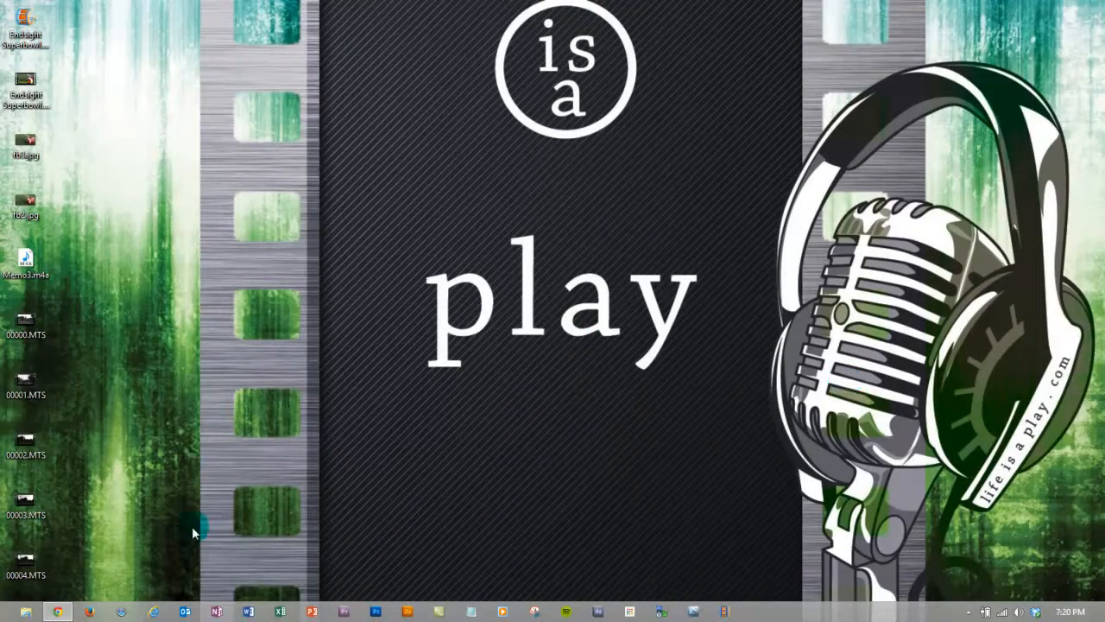
Step: Download the Movie Maker installer from the Windows page in Chrome and install all of Windows Essentials
left_click(57, 611)
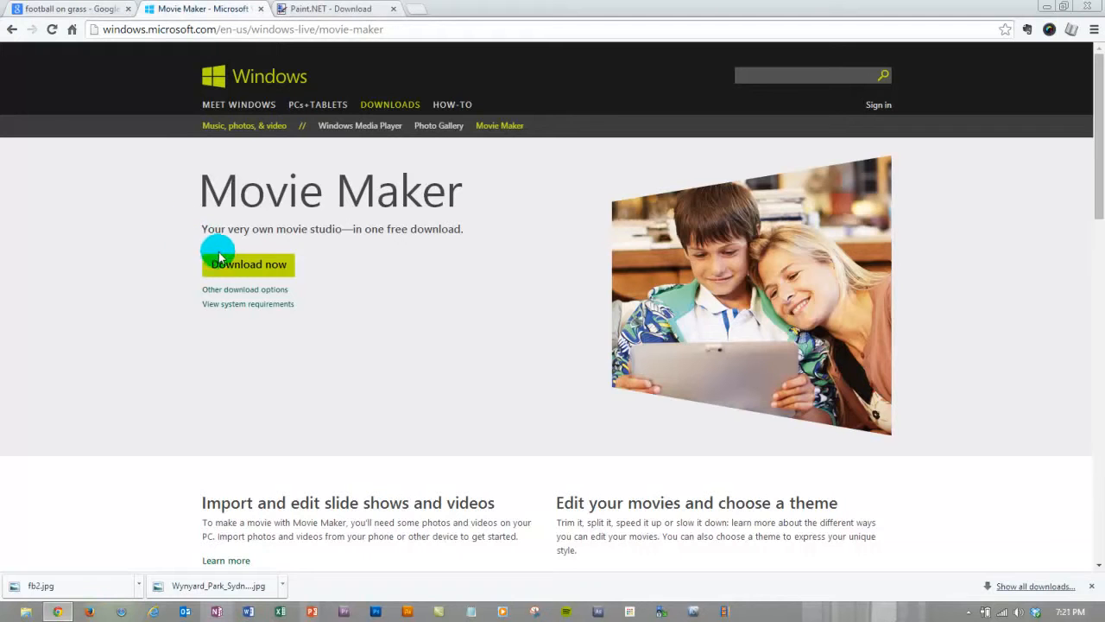
left_click(252, 271)
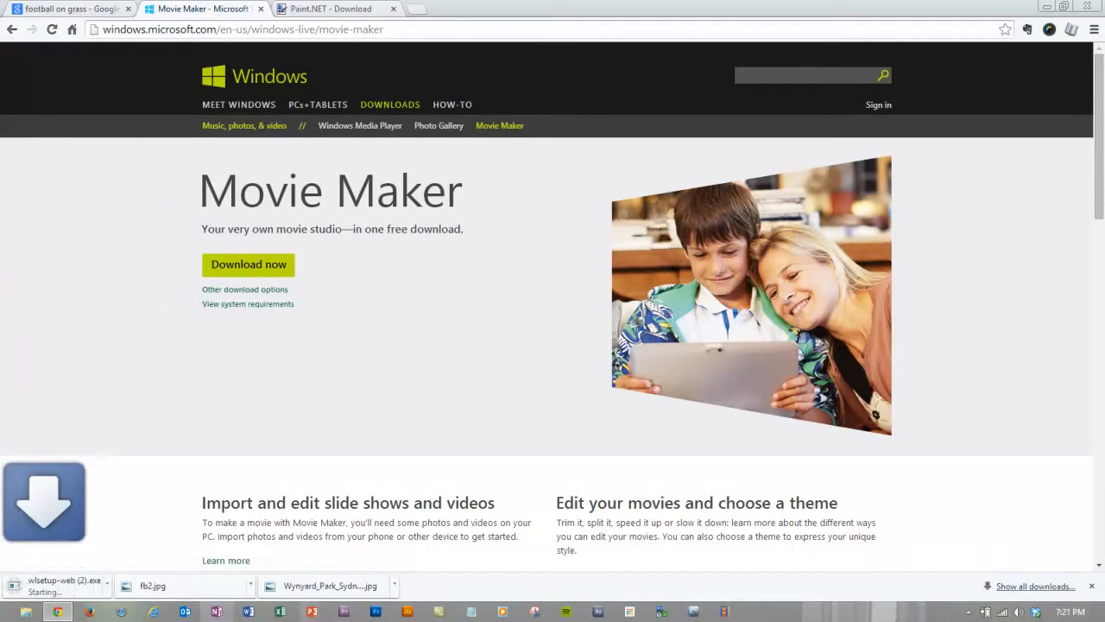
left_click(78, 585)
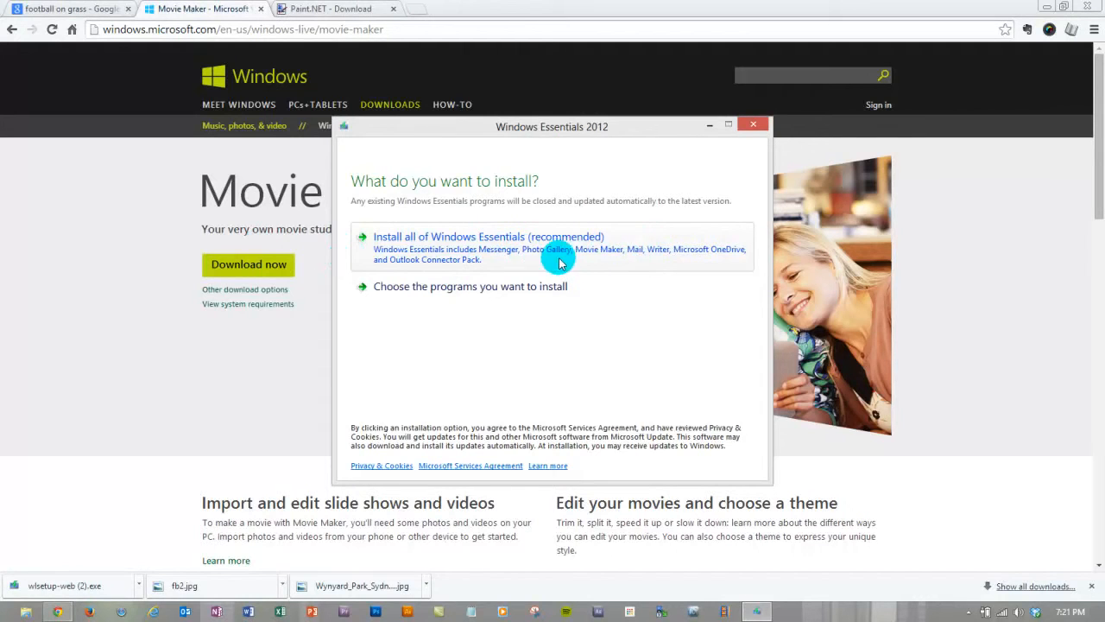
left_click(488, 261)
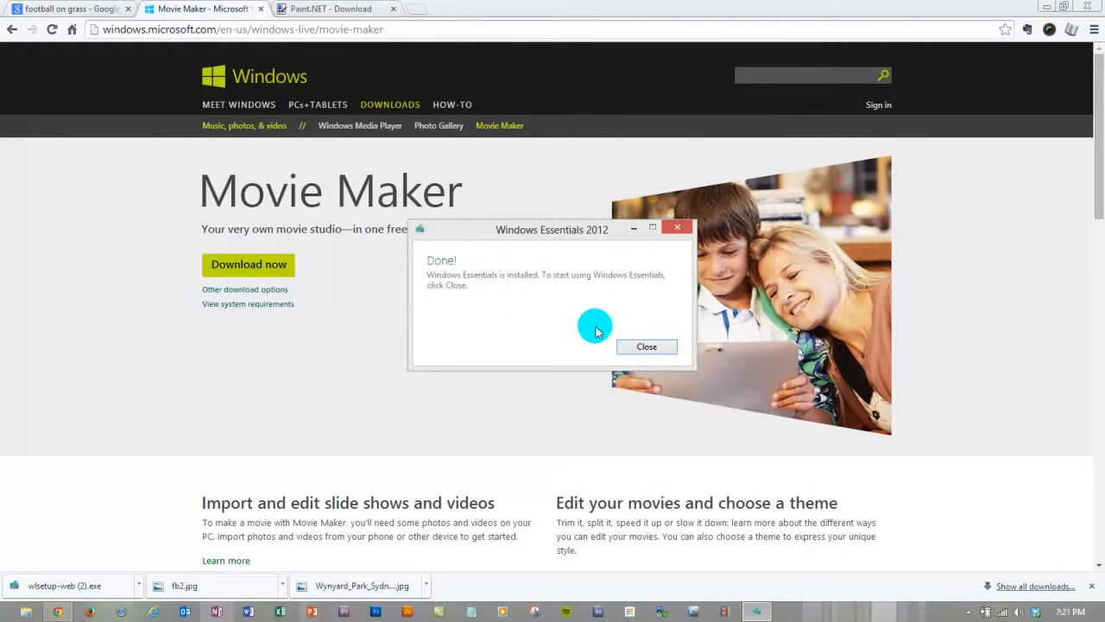
left_click(654, 349)
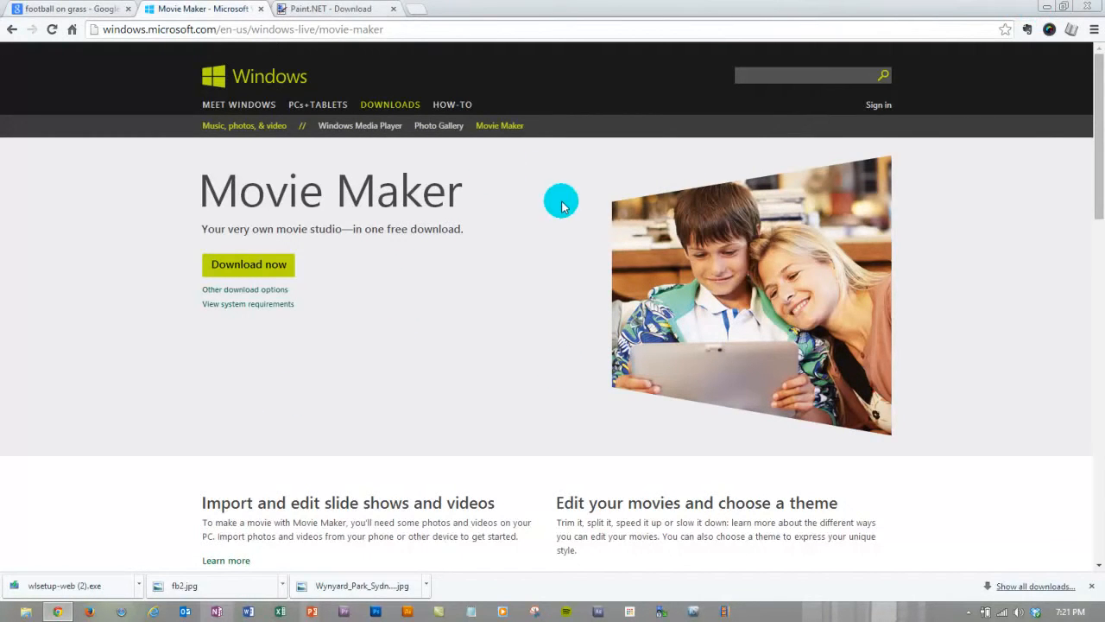
Step: Play the Endsight Superbowl video from the desktop in an enlarged, recentred player window, then close it
left_click(1049, 10)
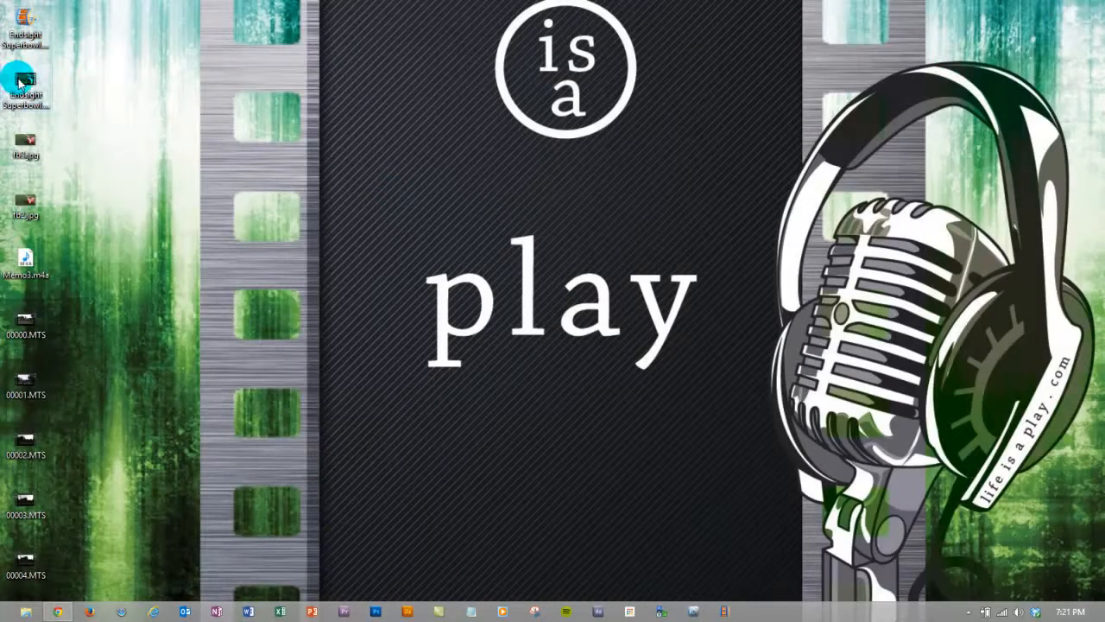
double_click(18, 81)
left_click(380, 128)
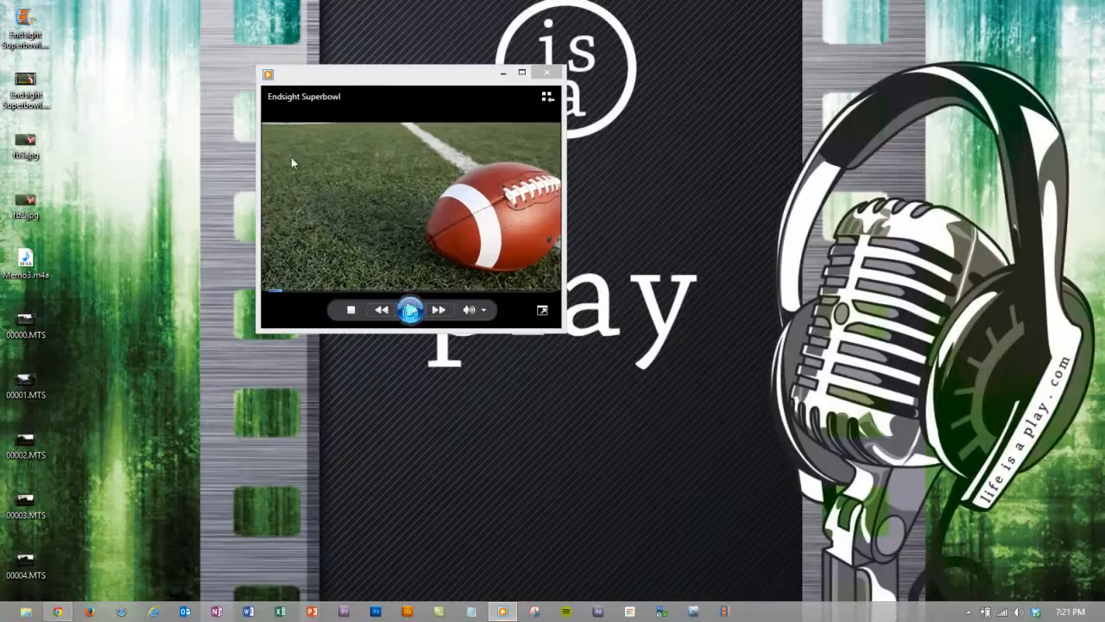
left_click_drag(552, 333, 1097, 561)
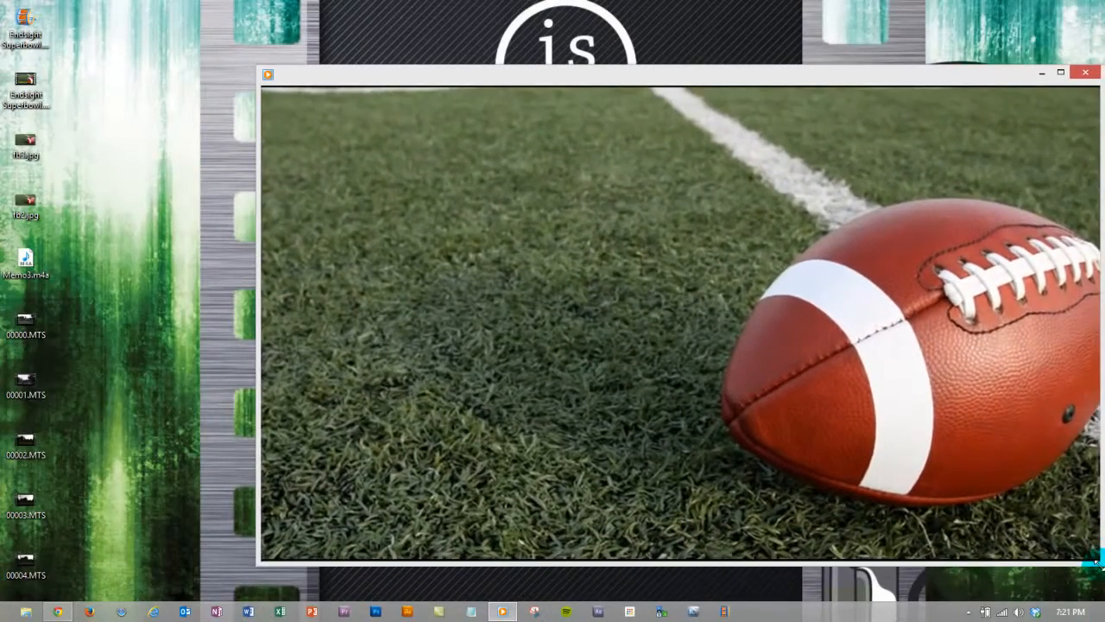
left_click_drag(752, 74, 612, 51)
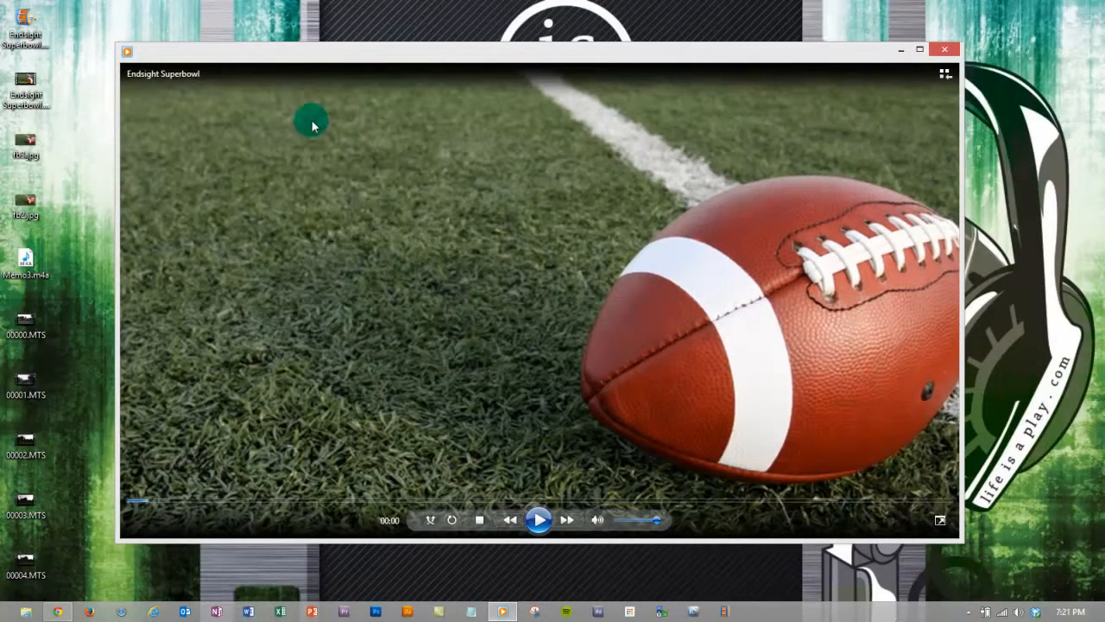
left_click(947, 53)
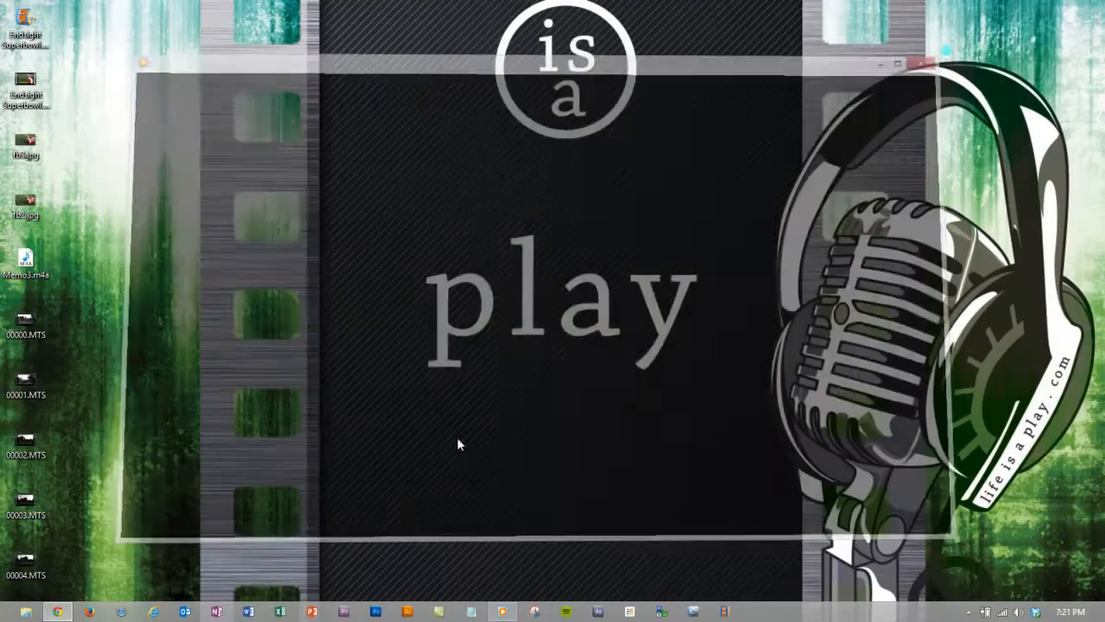
Step: Return to Chrome and download paint.net 4.0.3 from the dotPDN download page
left_click(59, 612)
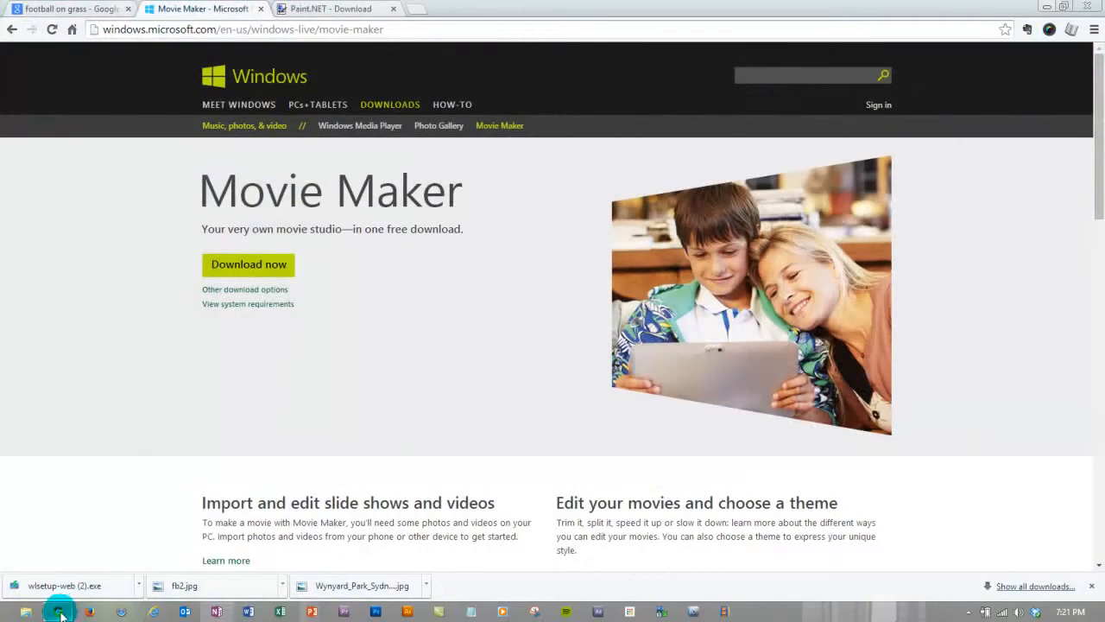
left_click(301, 9)
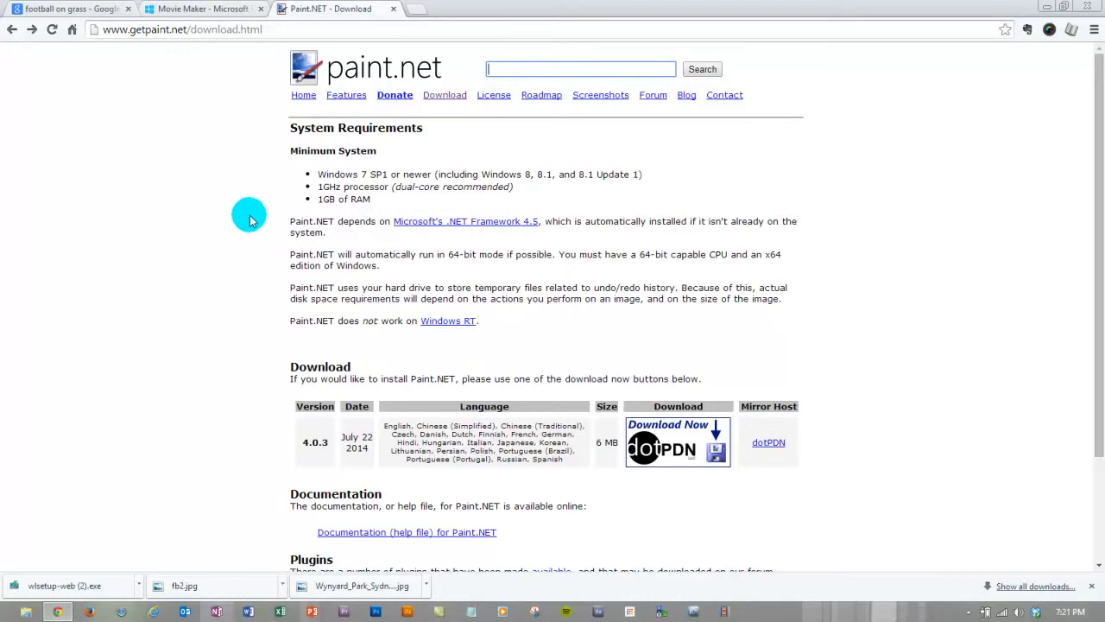
left_click(680, 447)
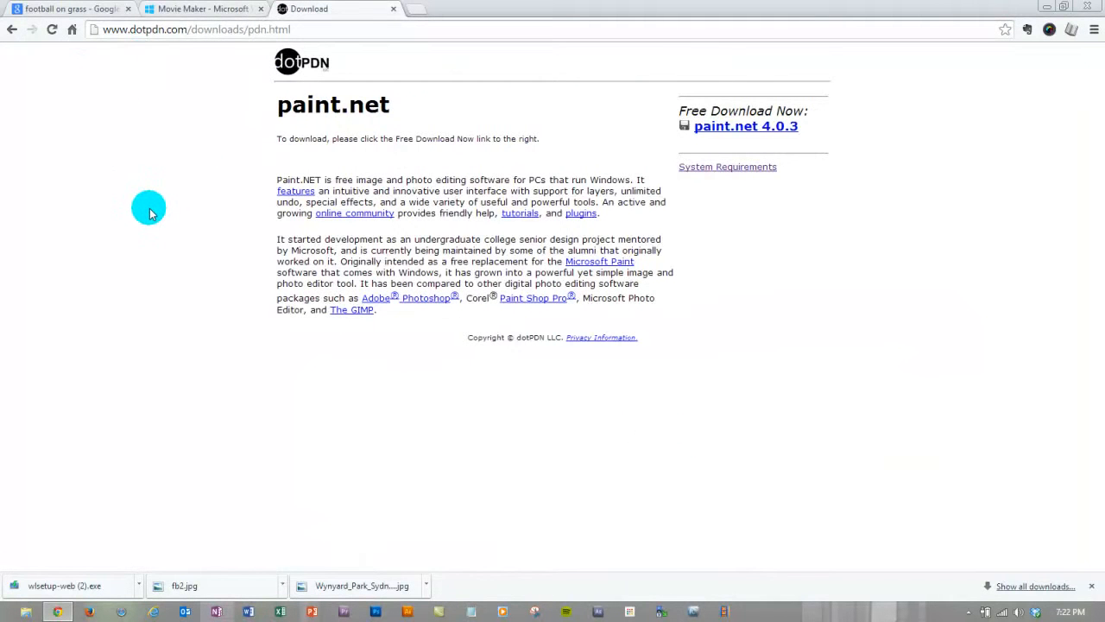
left_click(196, 8)
left_click(329, 7)
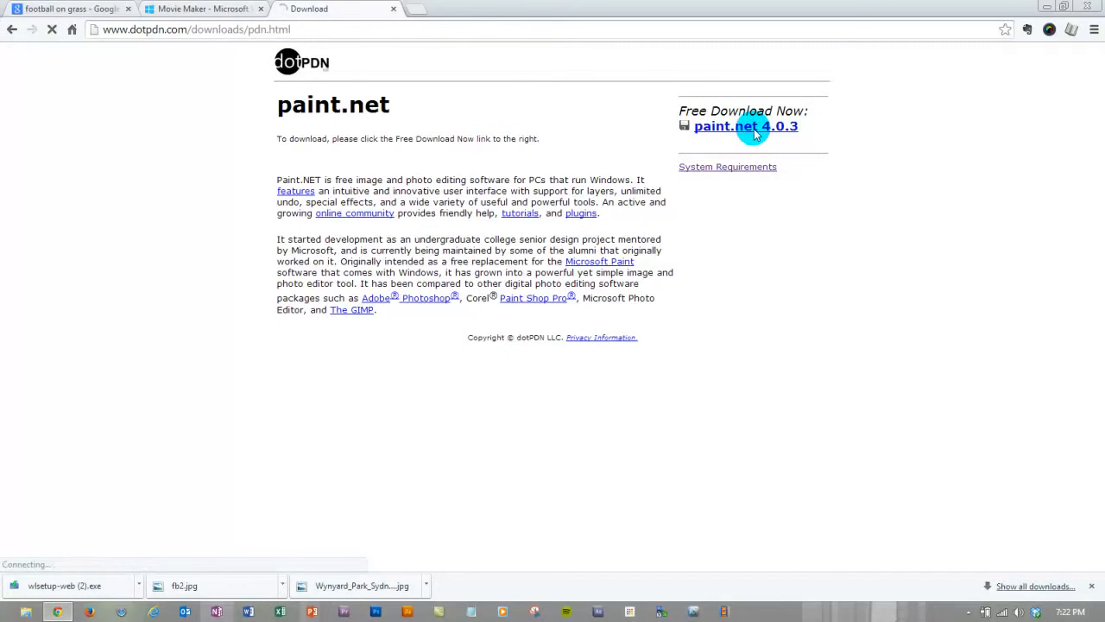
left_click(754, 131)
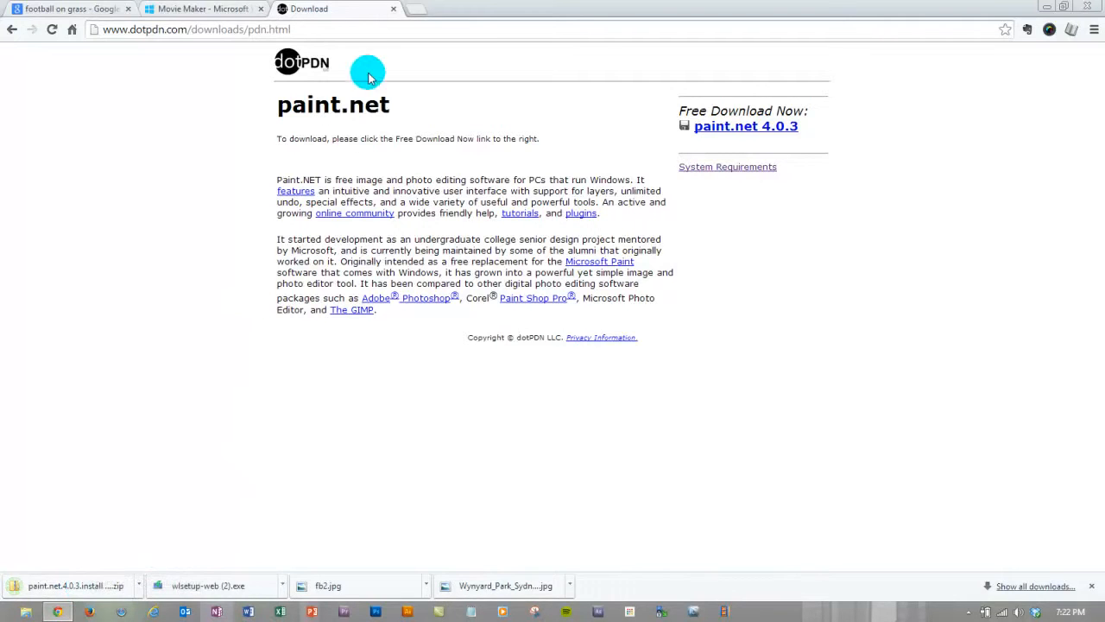
Step: Close the paint.net and Movie Maker pages, look over the football on grass image results, and minimize the browser
left_click(393, 10)
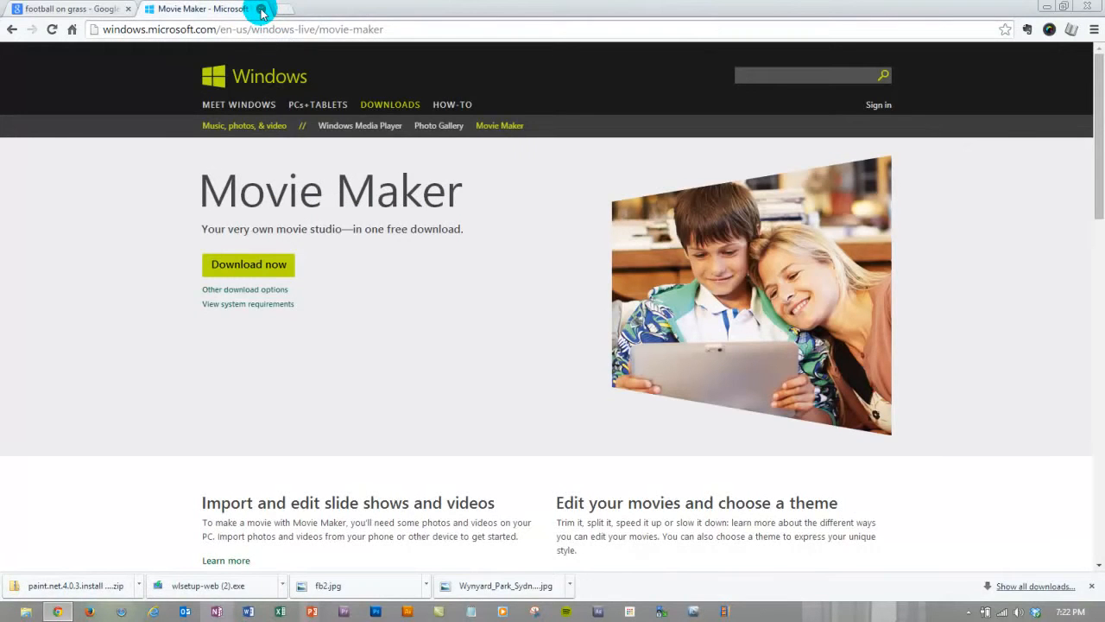
left_click(262, 11)
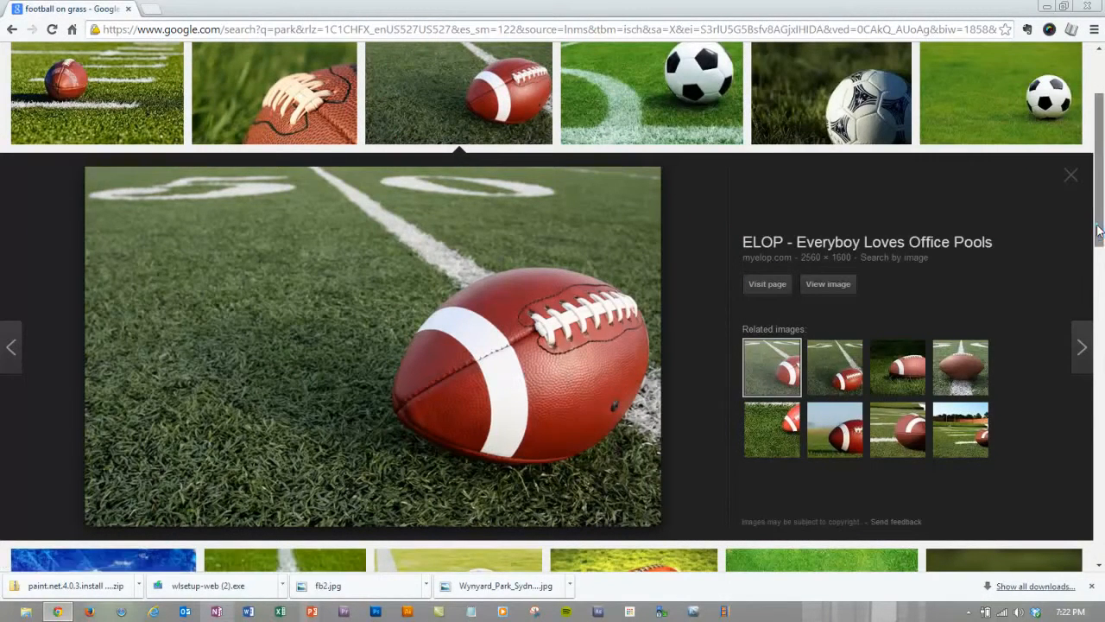
scroll(1095, 224, "up", 2)
scroll(1095, 225, "down", 1)
left_click(1046, 6)
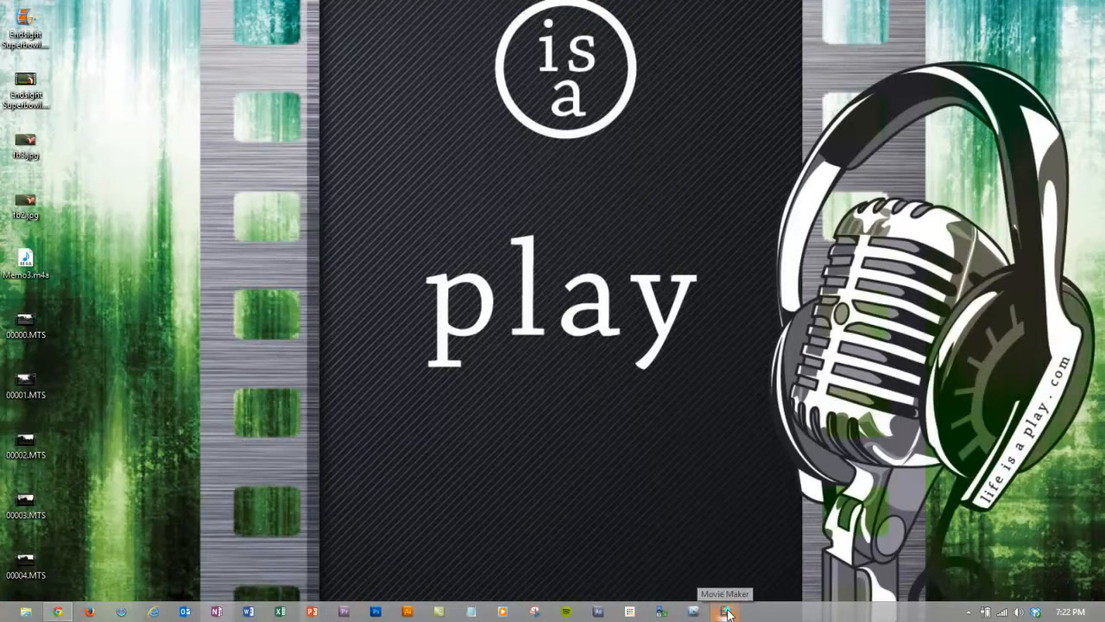
Step: Open Movie Maker and import the five desktop clips 00000.MTS to 00004.MTS into the empty project, ending with a maximized window
left_click(727, 613)
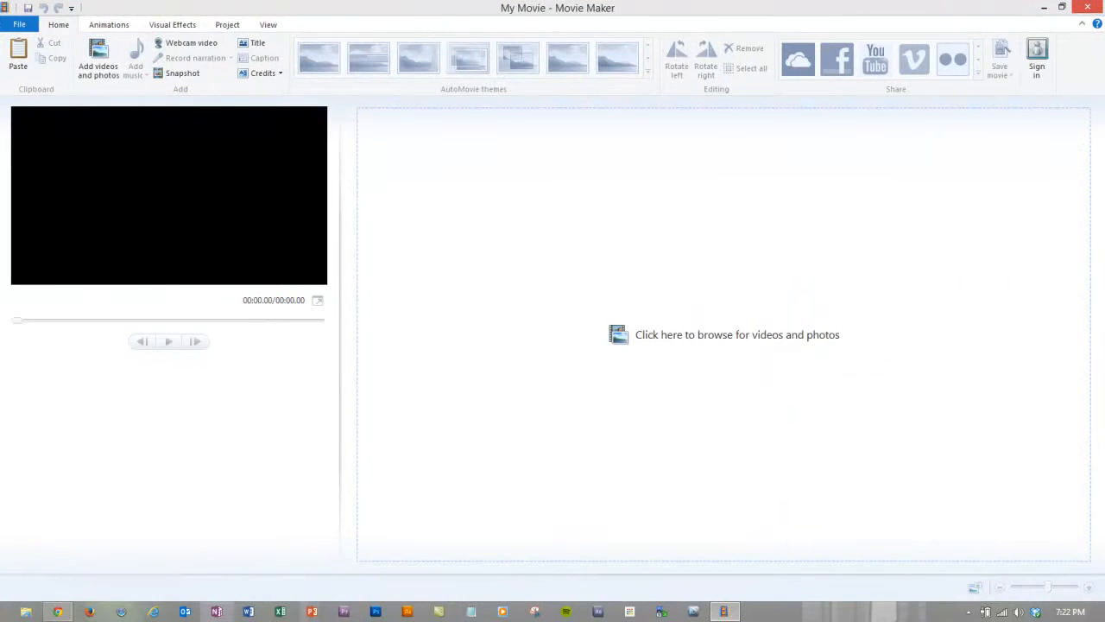
left_click_drag(567, 8, 585, 43)
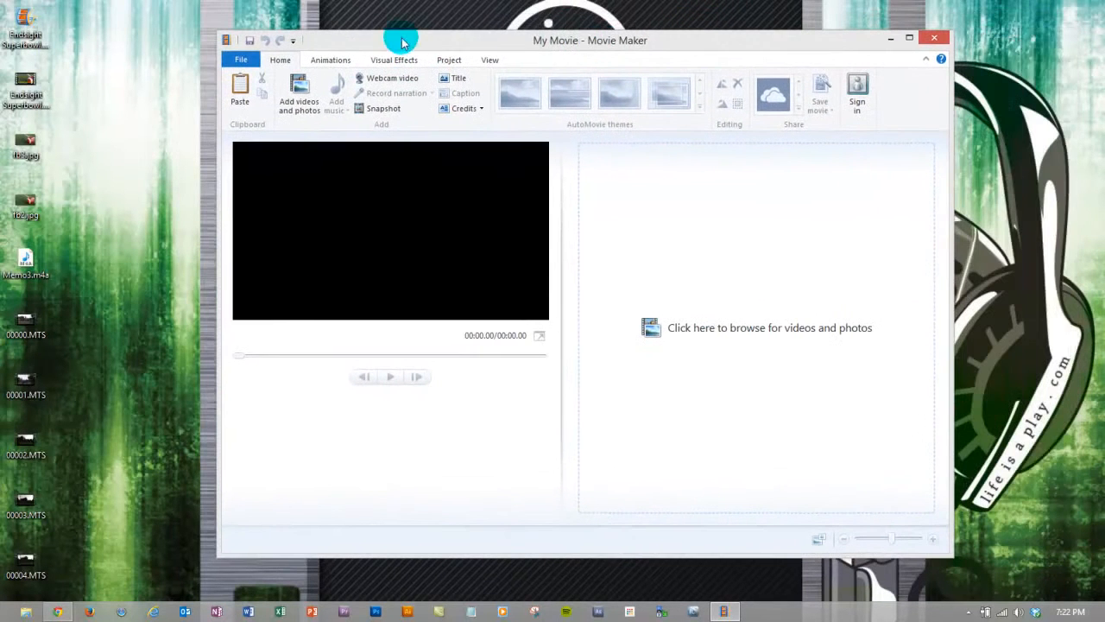
left_click_drag(93, 308, 14, 571)
left_click_drag(32, 326, 657, 259)
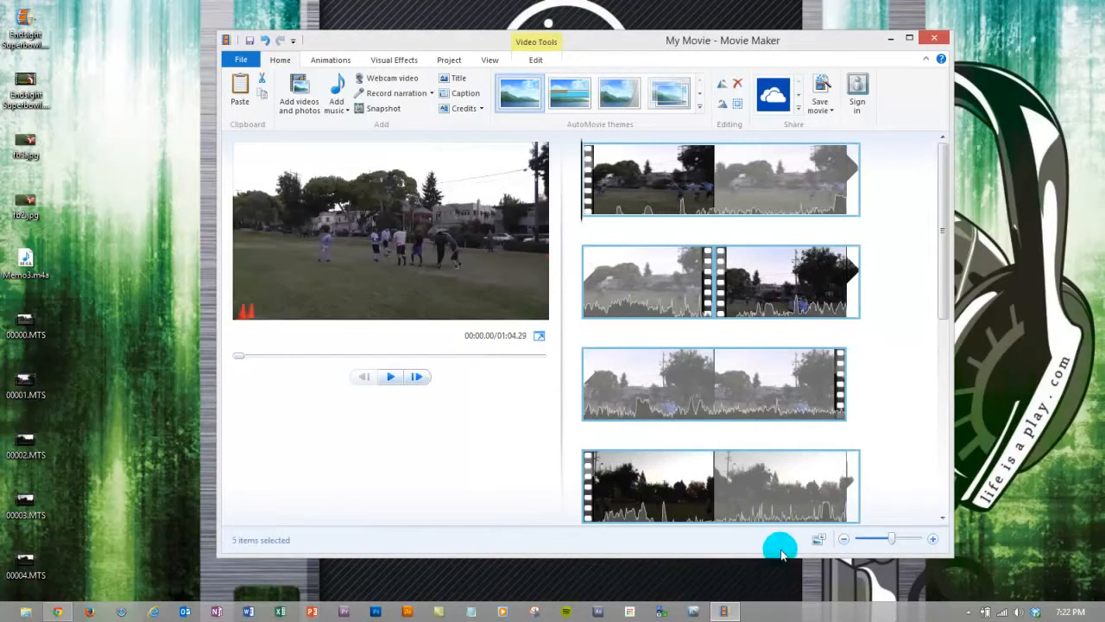
double_click(787, 43)
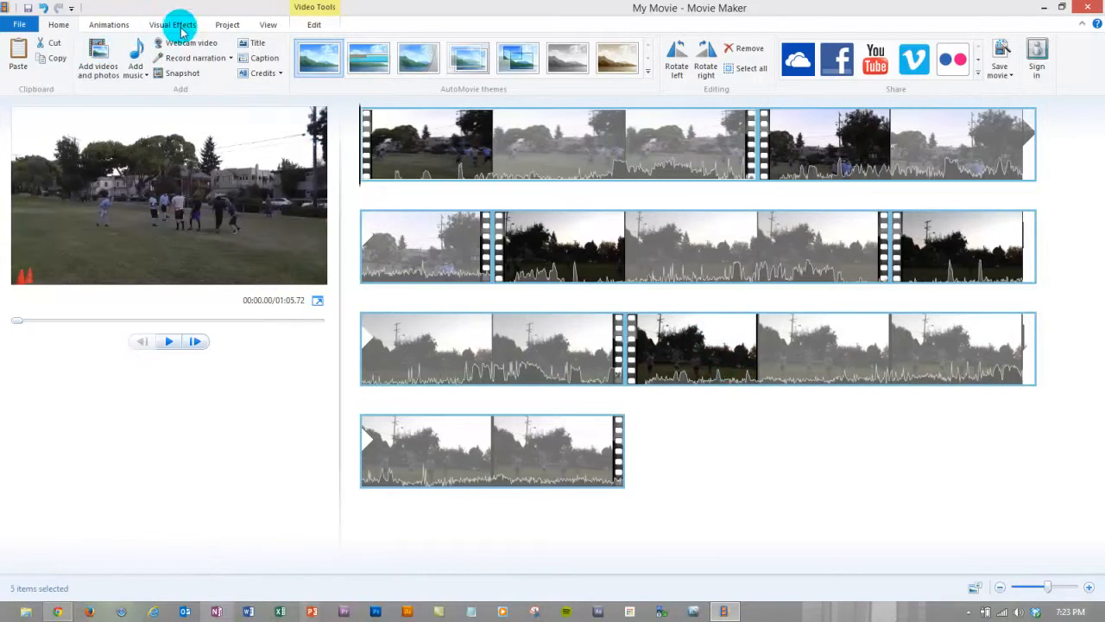
Step: Zoom out the timeline's time scale until each of the five clips shows as a single thumbnail
left_click(268, 25)
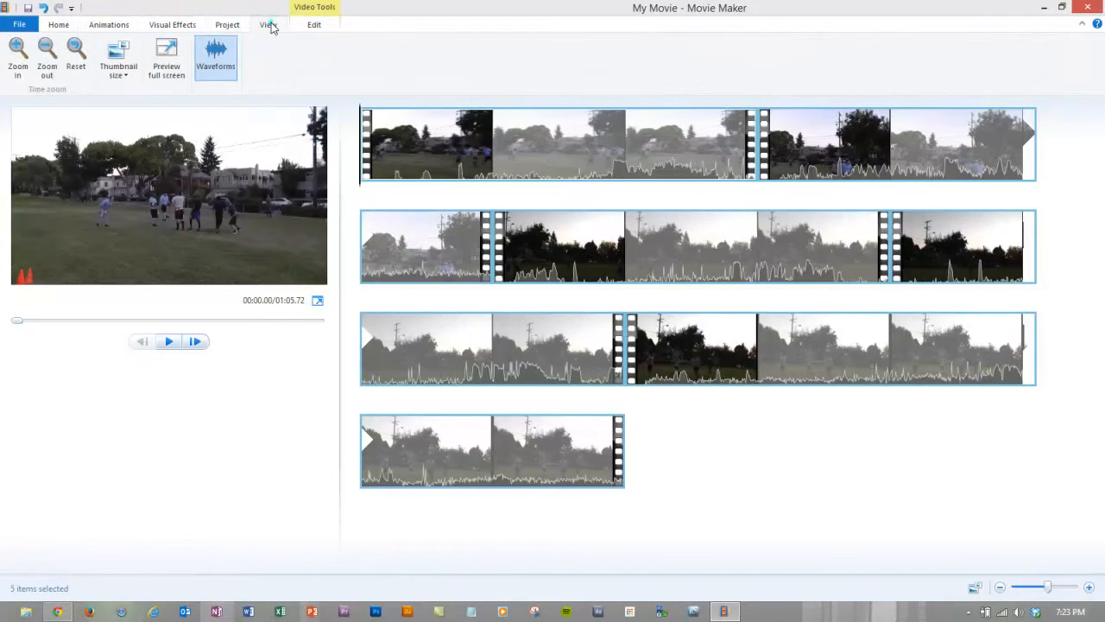
left_click(47, 54)
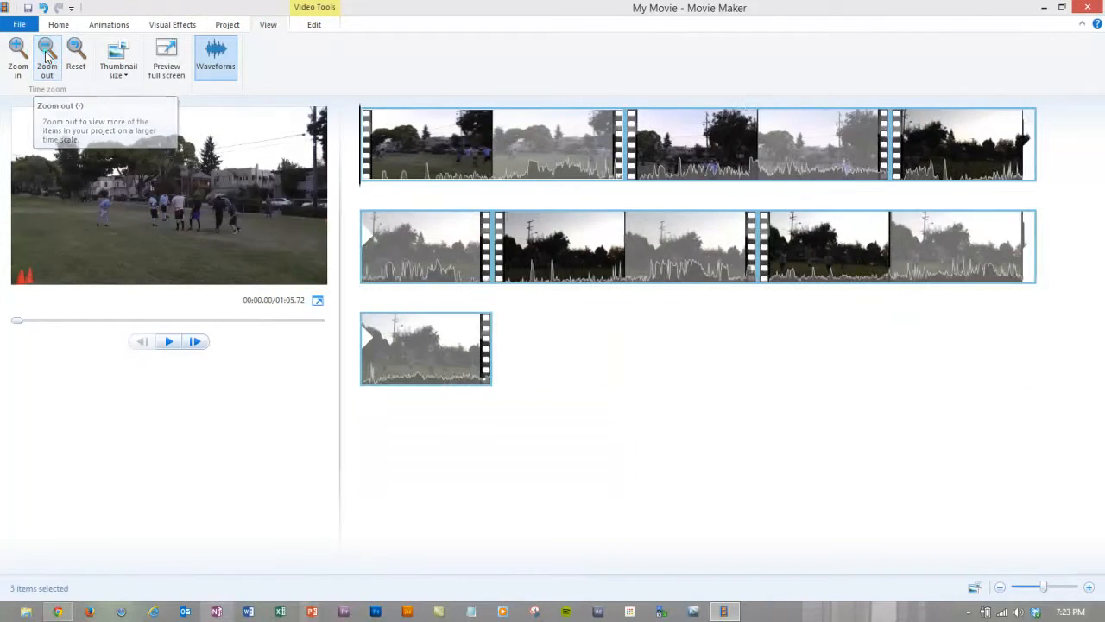
left_click(46, 55)
left_click(46, 55)
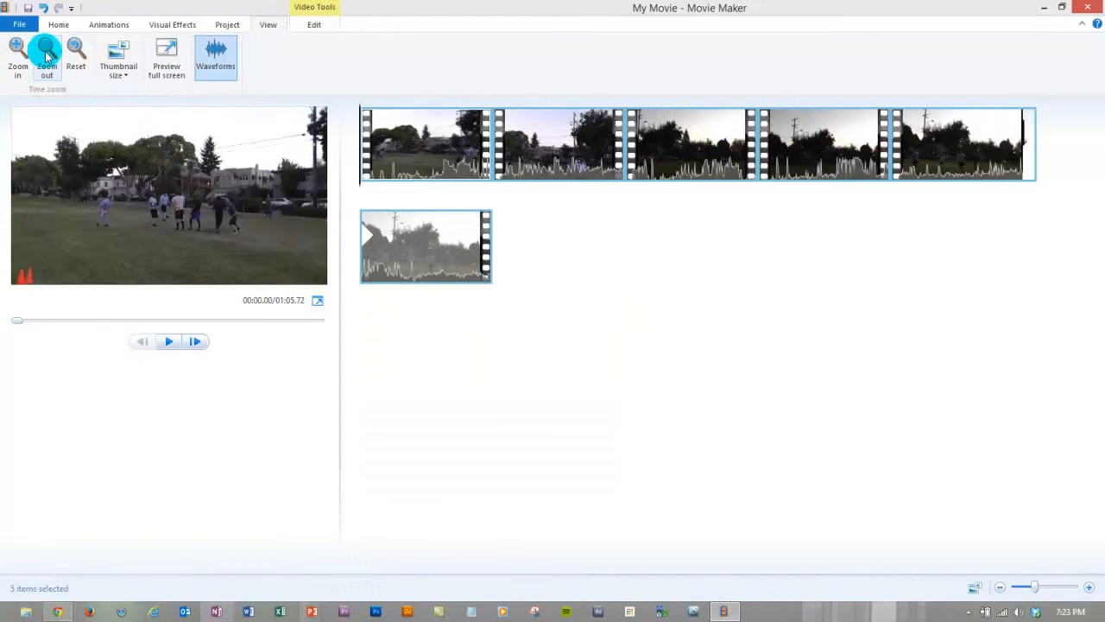
left_click(47, 55)
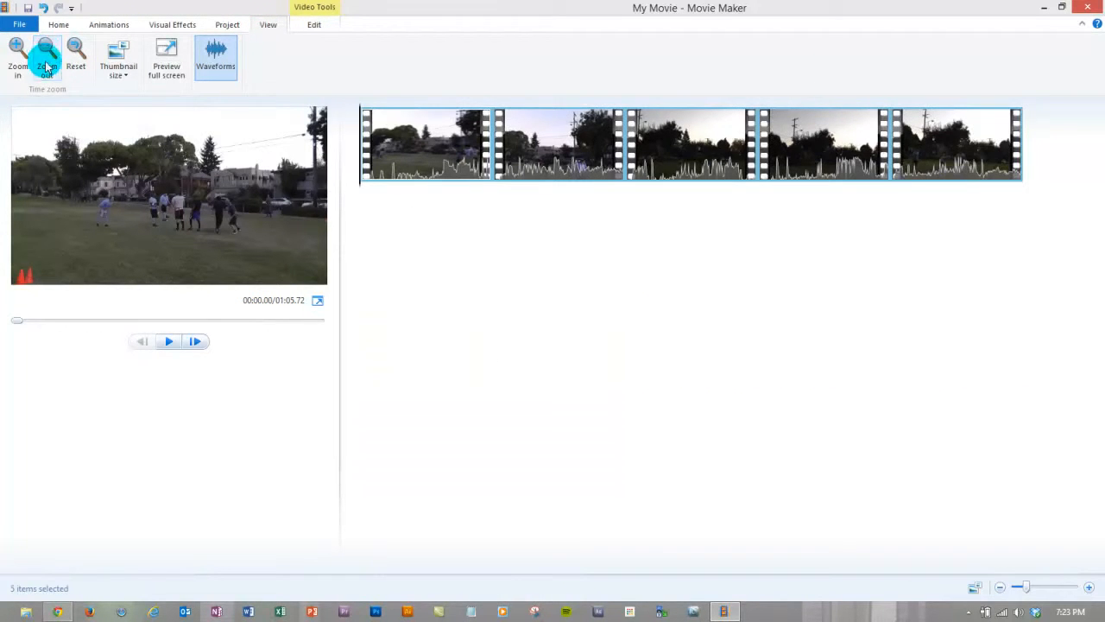
Step: Scrub through the first clip and select each of the five clips in turn to preview them
left_click(508, 230)
left_click(355, 176)
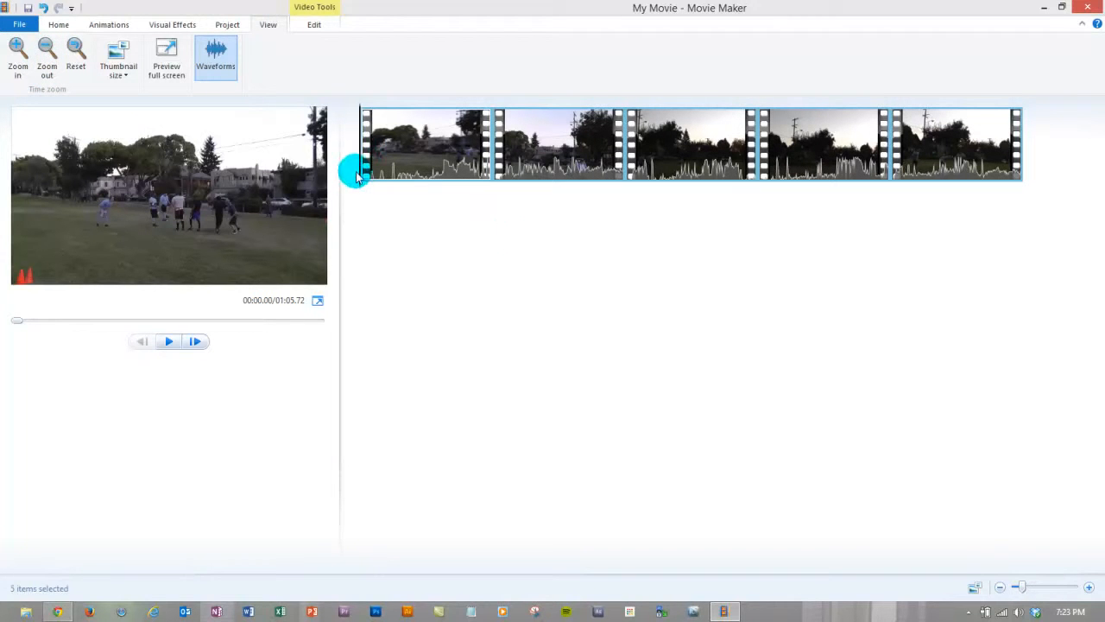
left_click_drag(361, 175, 463, 172)
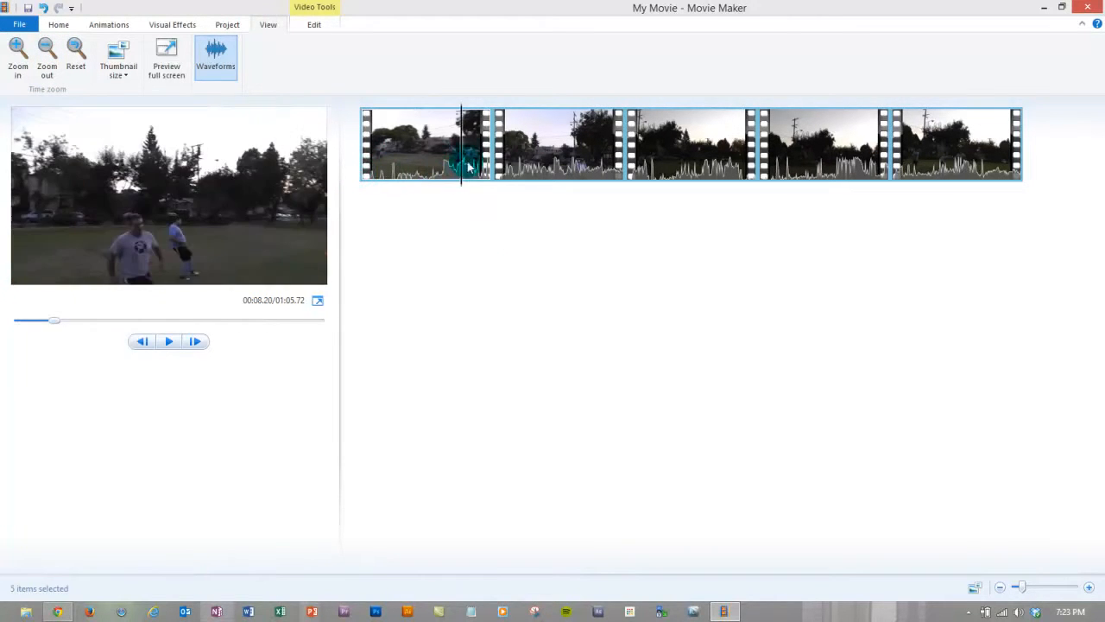
left_click(467, 161)
left_click(526, 168)
left_click(669, 173)
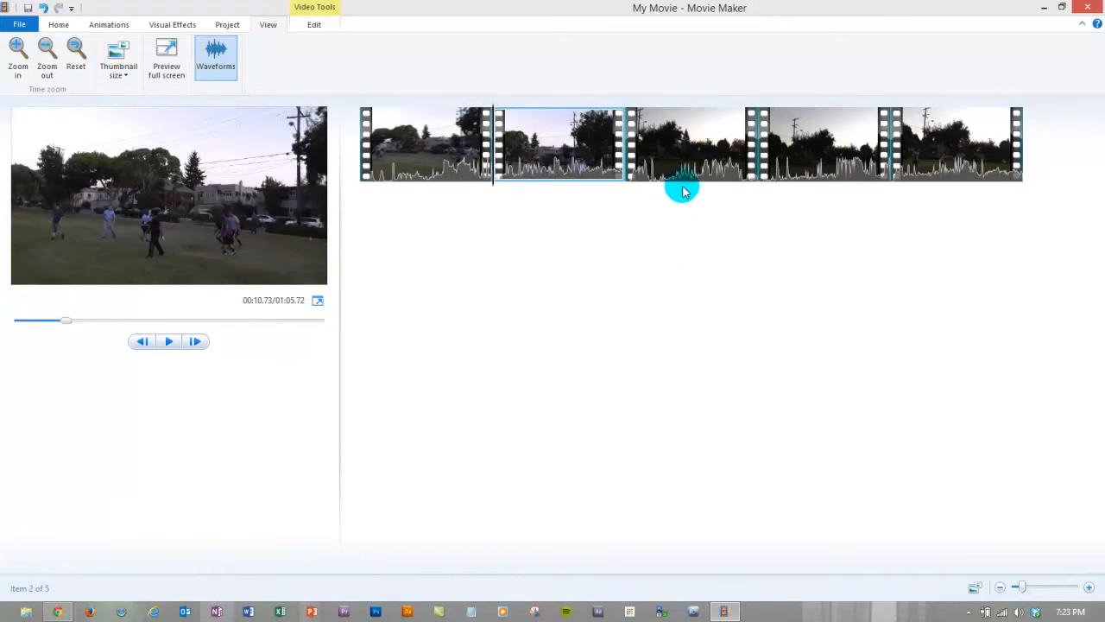
left_click(834, 173)
left_click(970, 165)
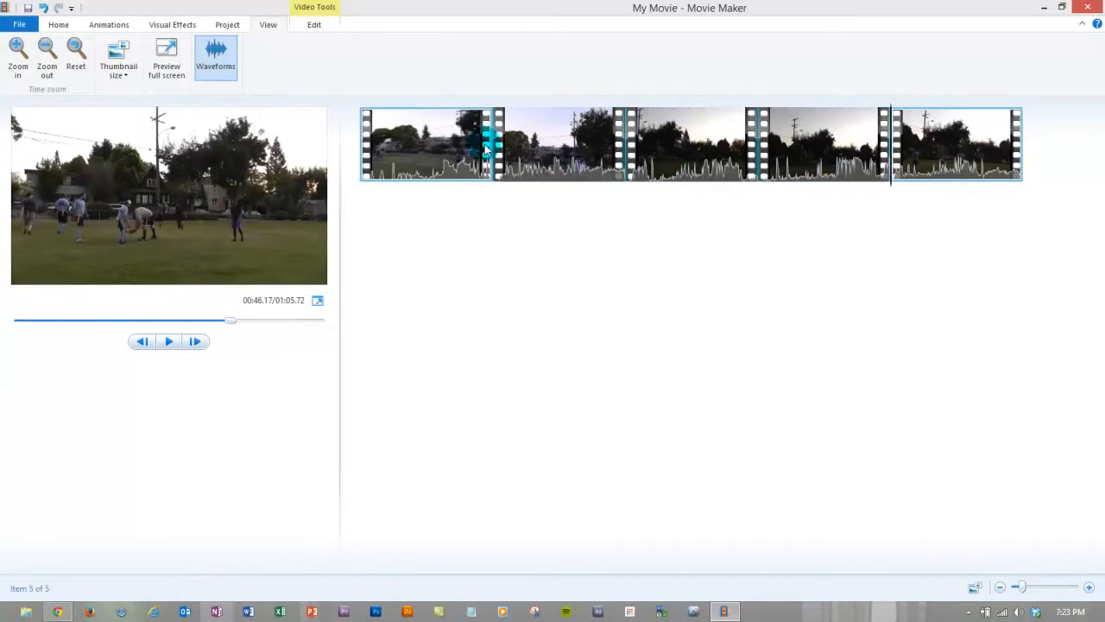
left_click(448, 144)
left_click(533, 155, "shift")
left_click(546, 151)
left_click(680, 149)
left_click(815, 146)
left_click(914, 147)
Step: Zoom in the timeline's time scale and select the first clip, then the second, to compare their extents
left_click(47, 74)
left_click(18, 60)
left_click(20, 64)
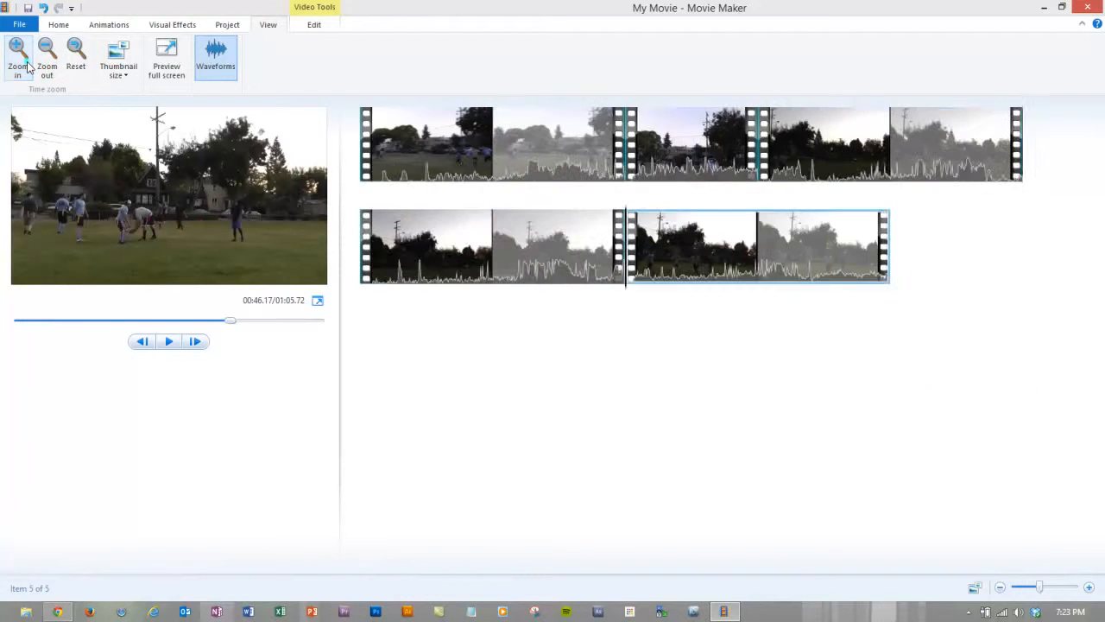
left_click(27, 67)
left_click(438, 145)
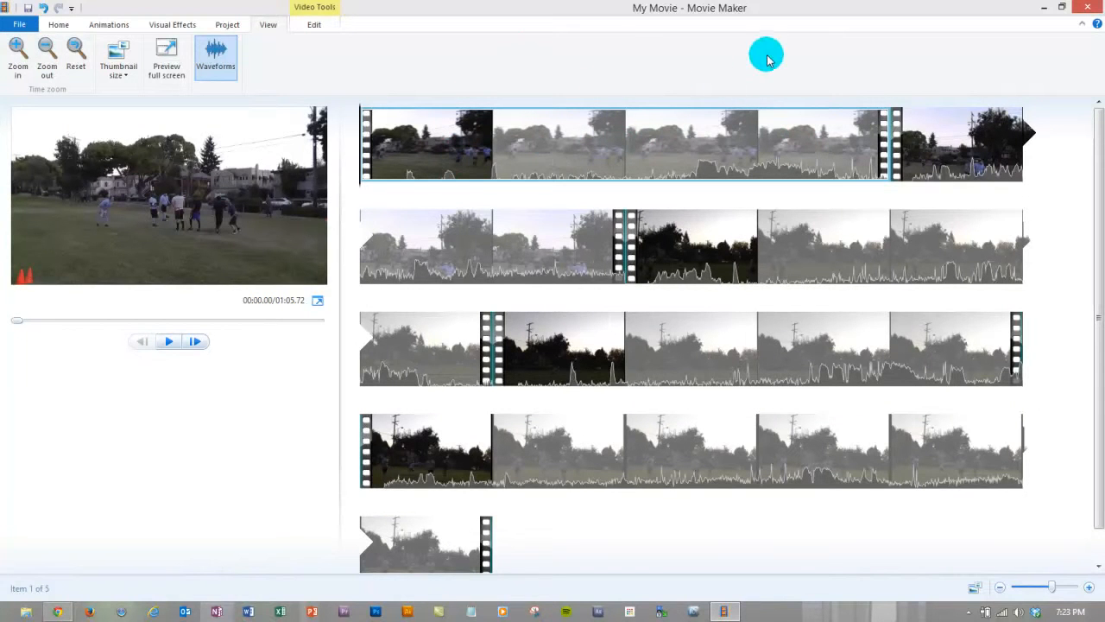
left_click(933, 134)
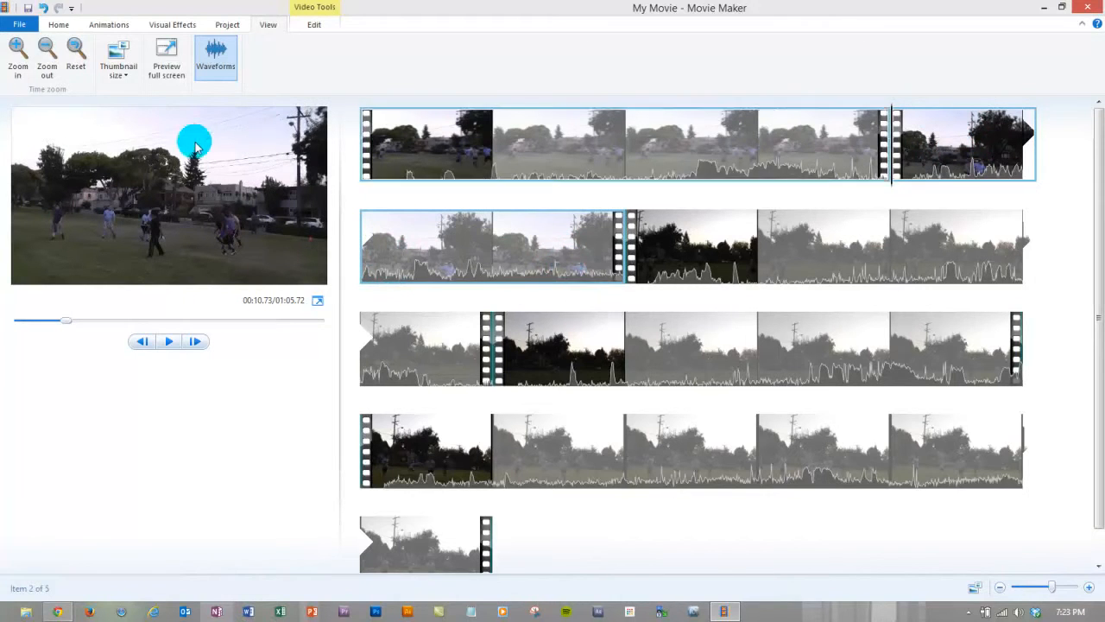
Step: Zoom the timeline's time scale in further and back out to a more compact view of the clips
left_click(21, 53)
left_click(23, 53)
left_click(42, 57)
left_click(43, 56)
left_click(42, 56)
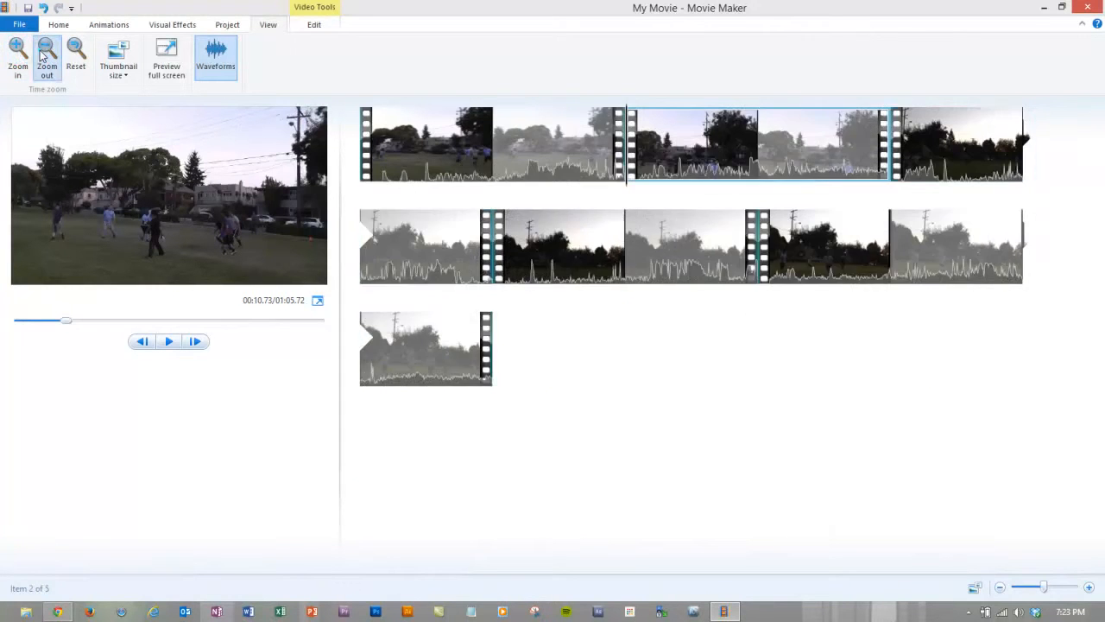
Step: Zoom out the timeline's time scale to one thumbnail per clip and play the movie from the beginning
left_click(43, 56)
left_click(41, 56)
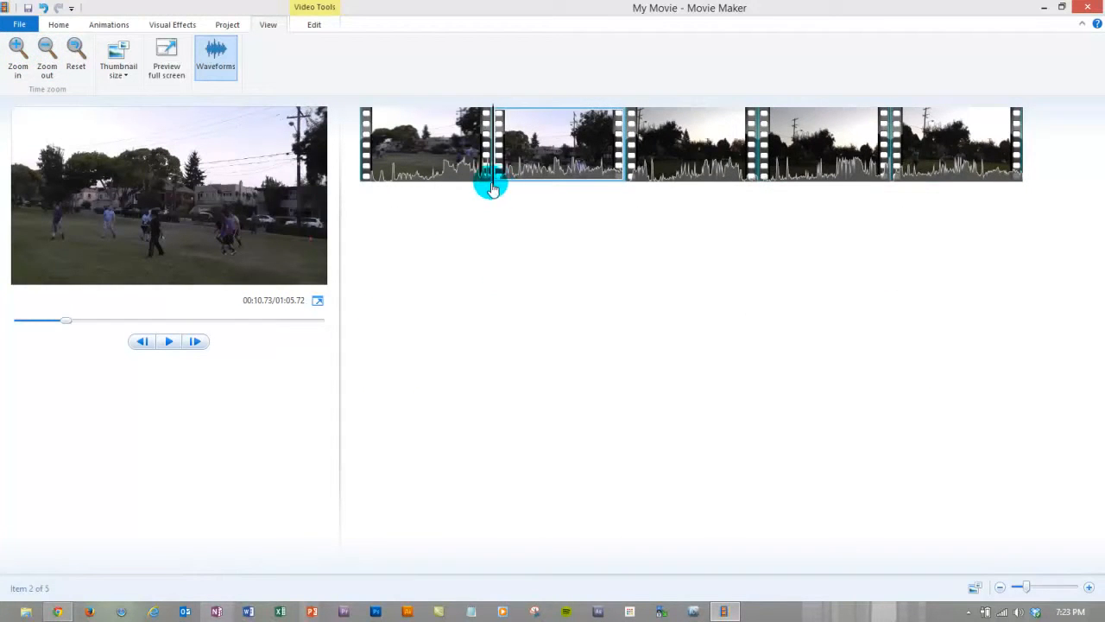
left_click_drag(490, 192, 351, 208)
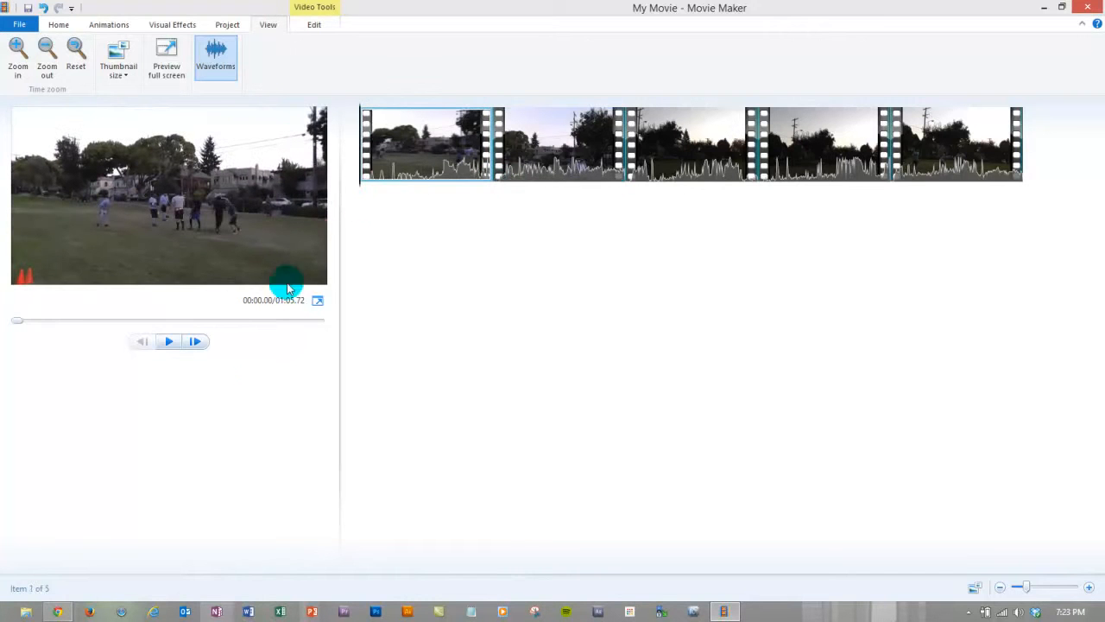
left_click_drag(455, 192, 317, 184)
left_click(170, 342)
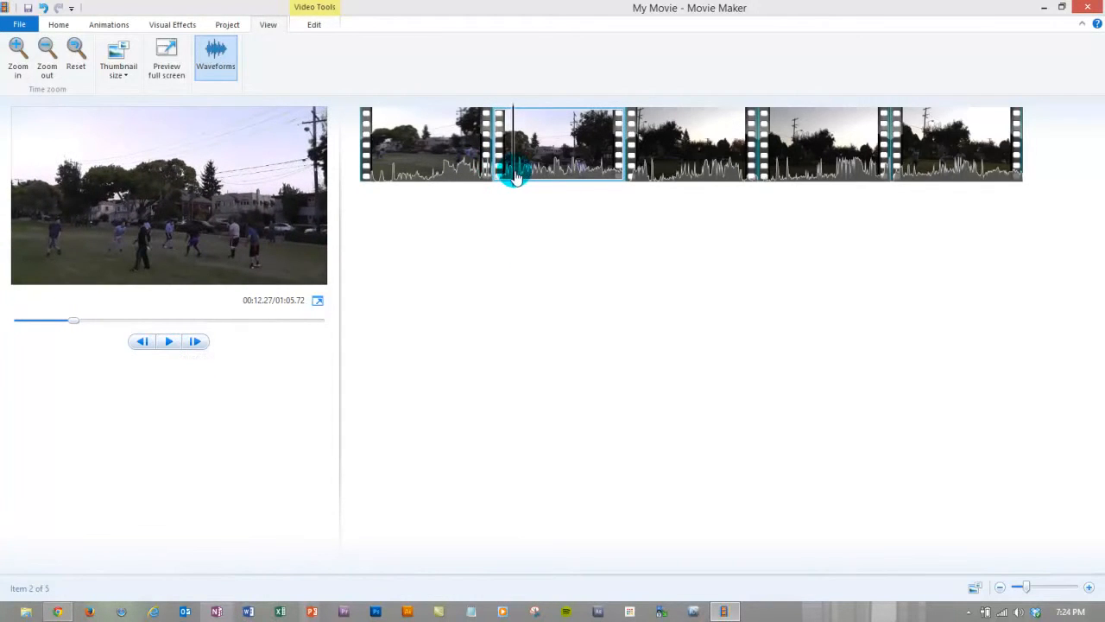
Step: Trim the first clip by setting its end point at about 8.5 seconds
left_click(361, 175)
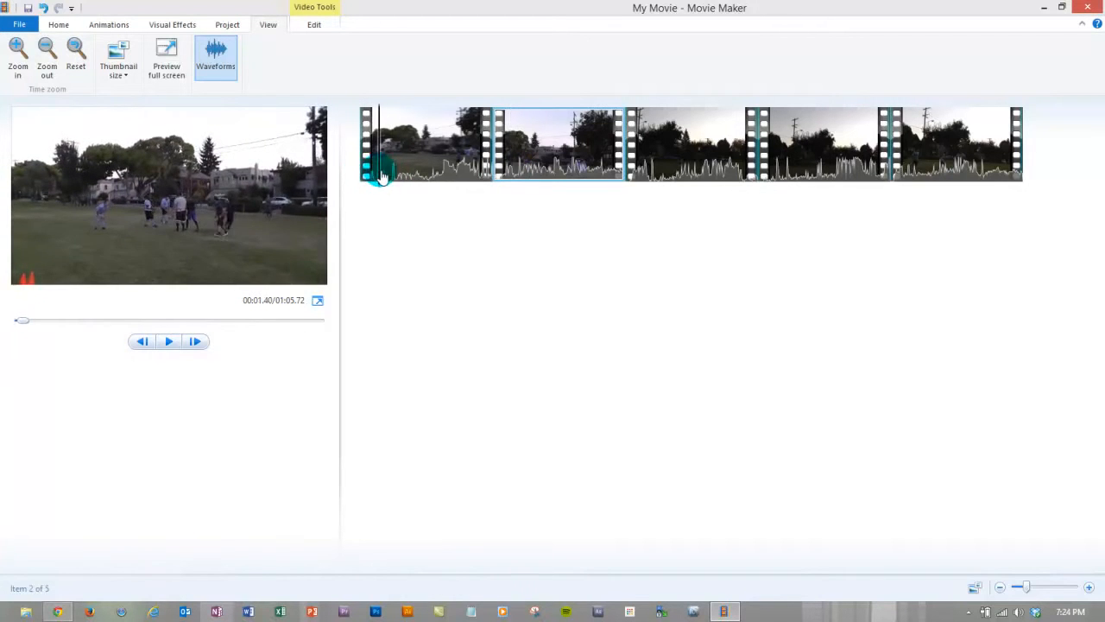
left_click(365, 177)
left_click_drag(381, 176, 467, 183)
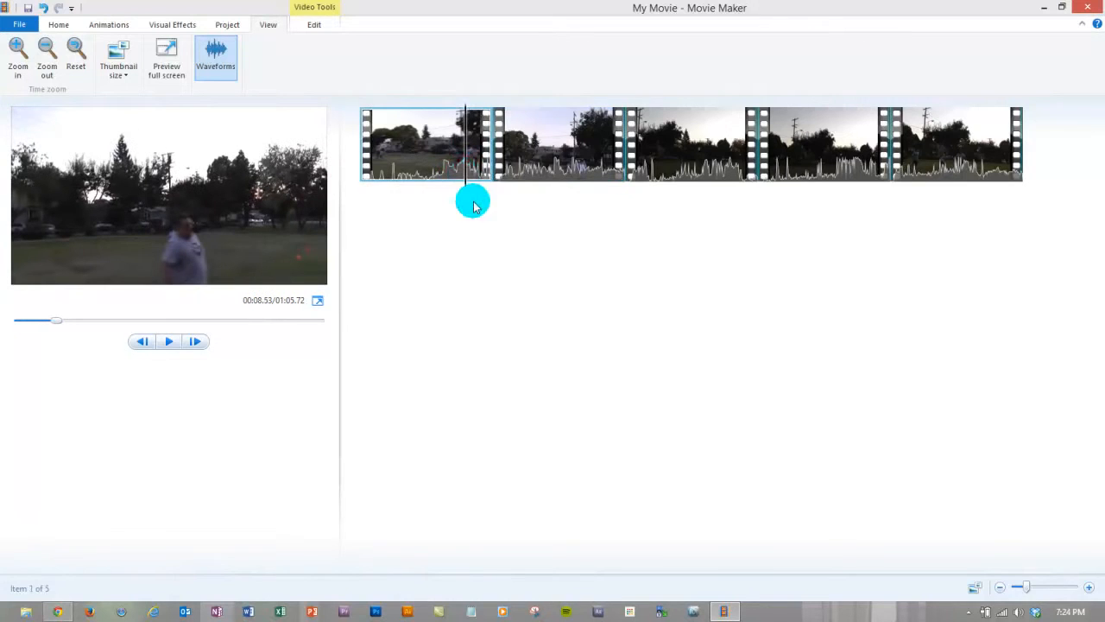
left_click(316, 26)
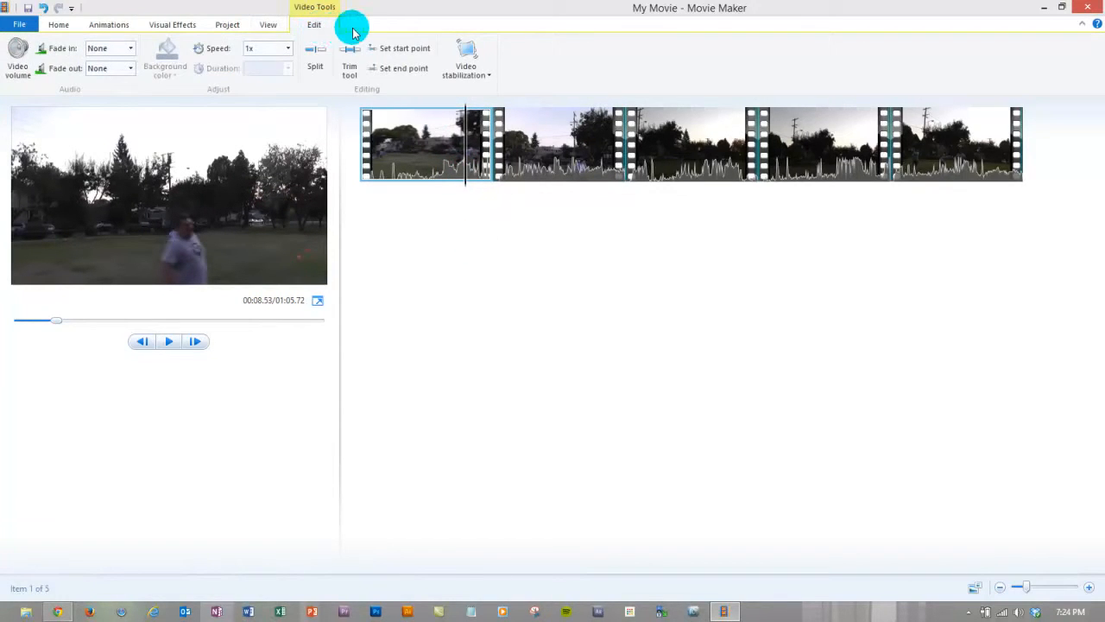
left_click(400, 76)
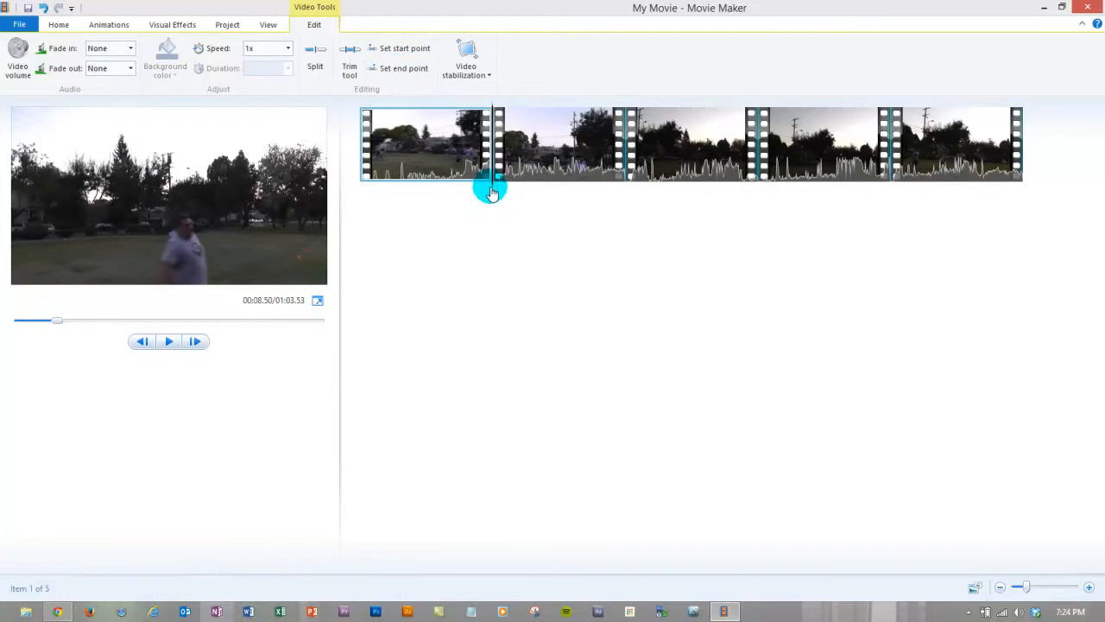
Step: Play the transition from the first clip into the second to check the new cut
mouse_move(497, 188)
left_mouse_down()
mouse_move(366, 178)
mouse_move(514, 180)
mouse_move(486, 177)
mouse_move(503, 177)
left_mouse_up()
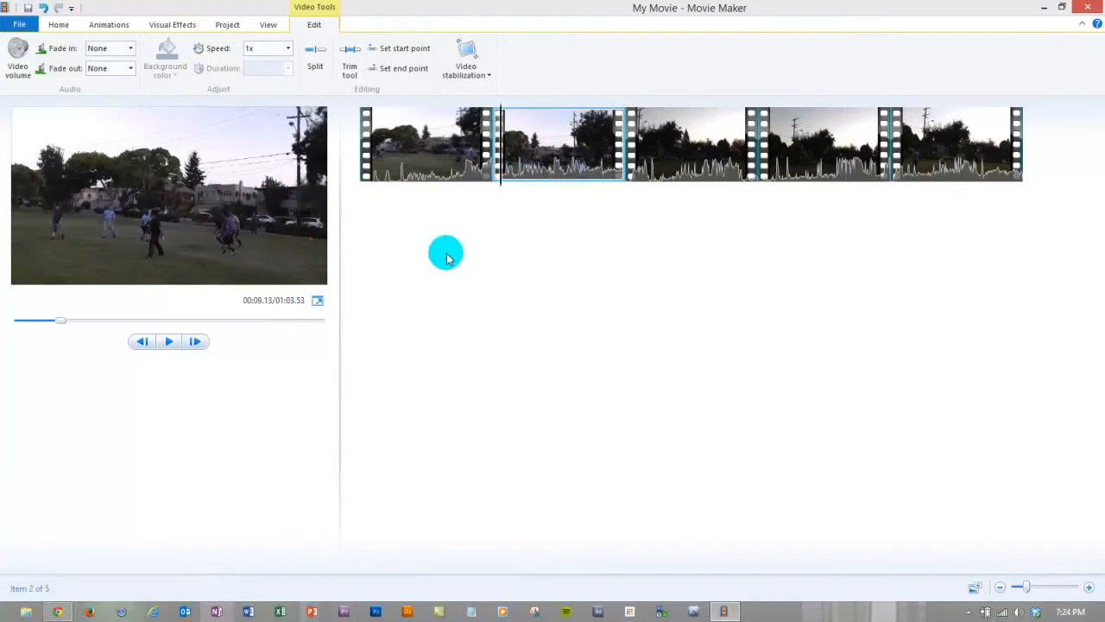
left_click(486, 188)
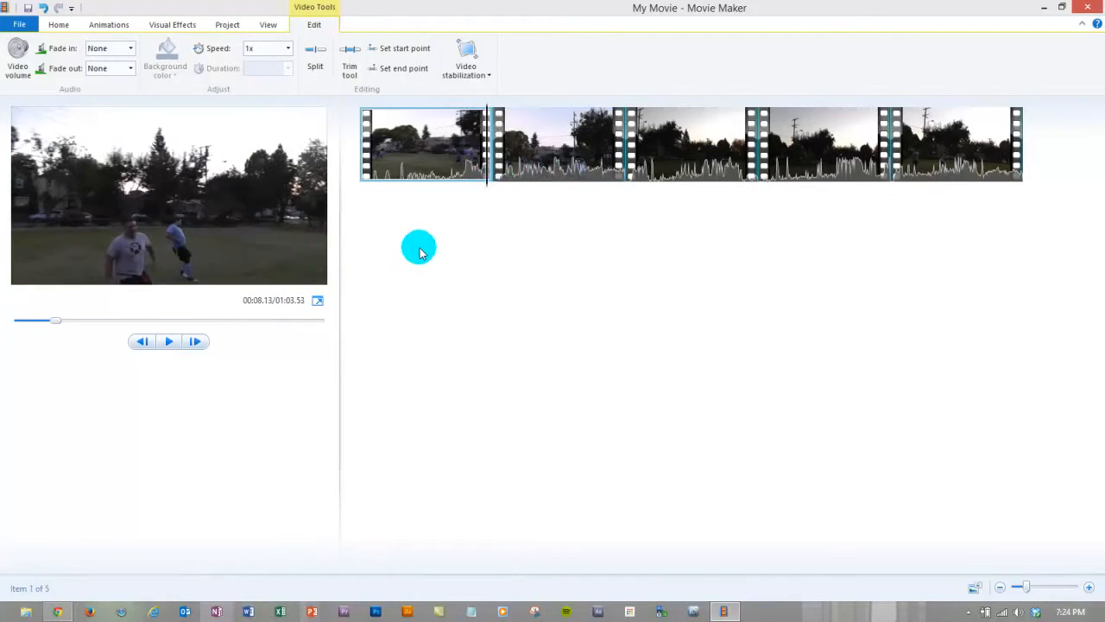
left_click(168, 343)
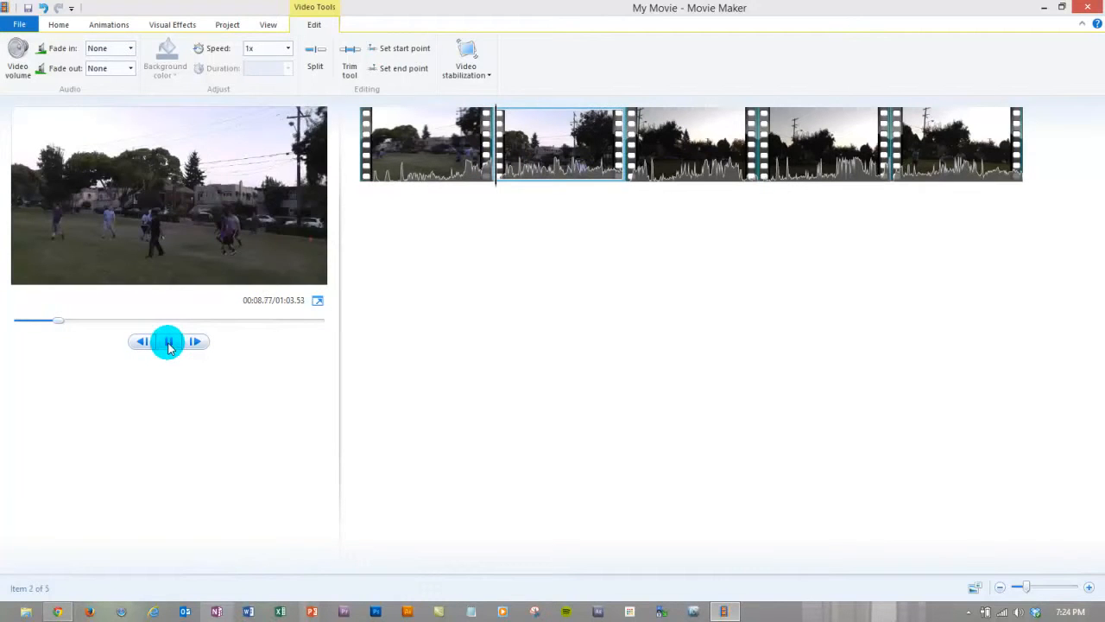
left_click(530, 173)
left_click(494, 177)
left_click(165, 341)
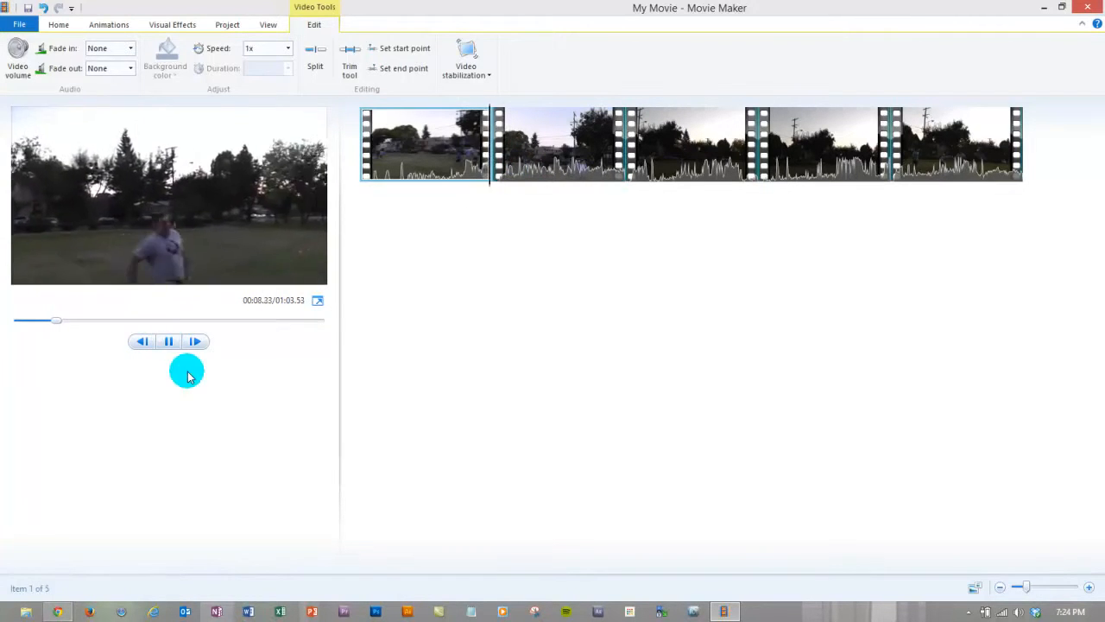
left_click(169, 341)
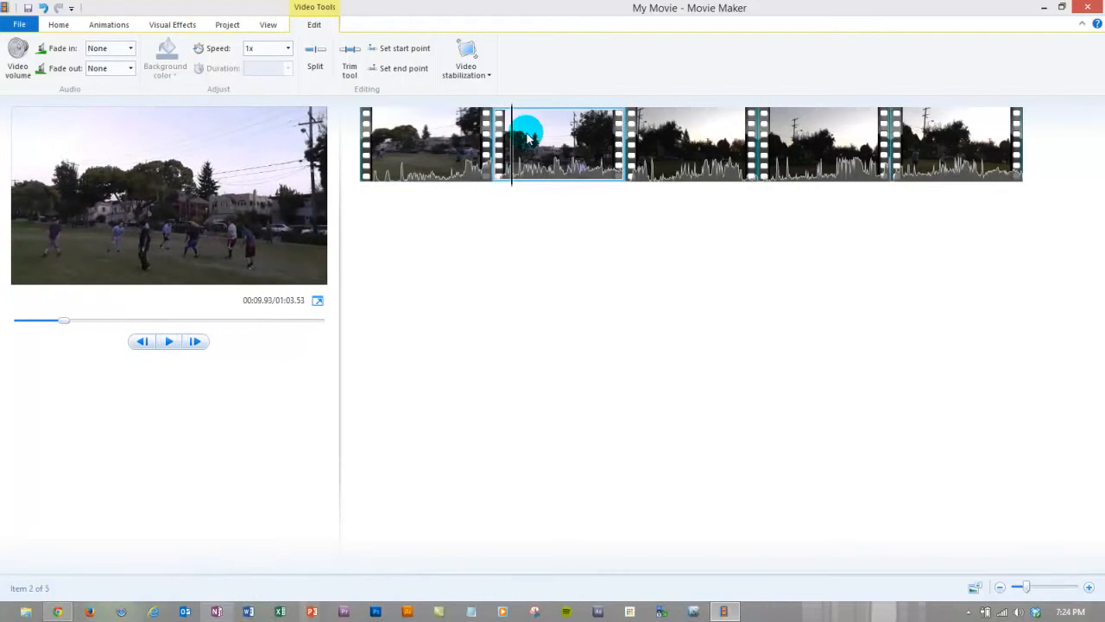
Step: Trim the first clip's beginning by setting its start point at about 1.4 seconds
left_click(363, 173)
left_click(359, 176)
left_click_drag(373, 177, 391, 145)
left_click(397, 69)
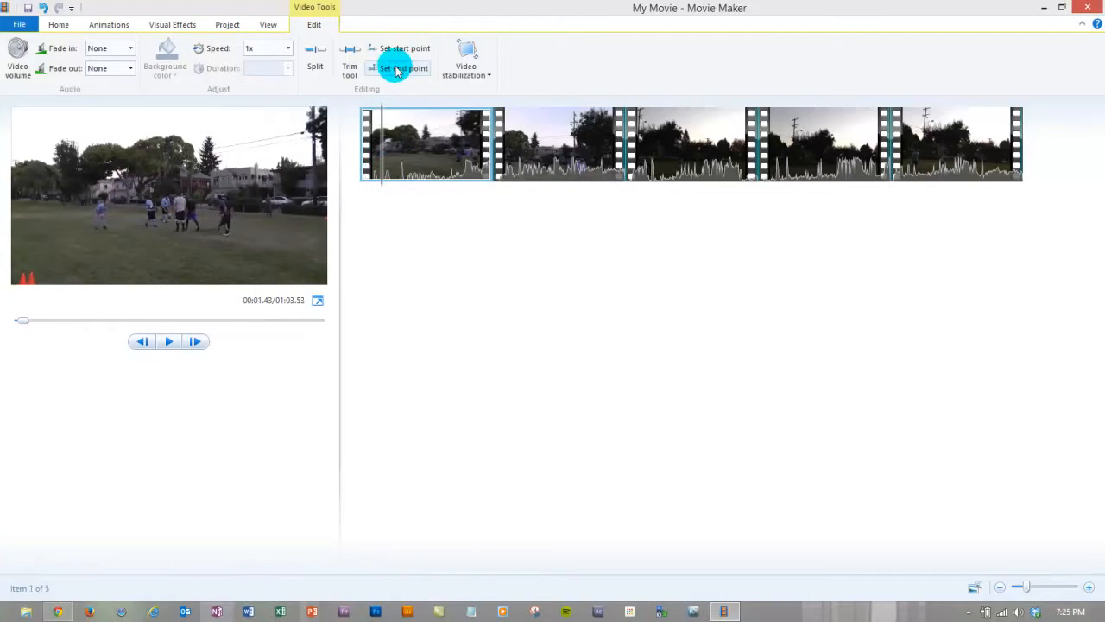
left_click(403, 49)
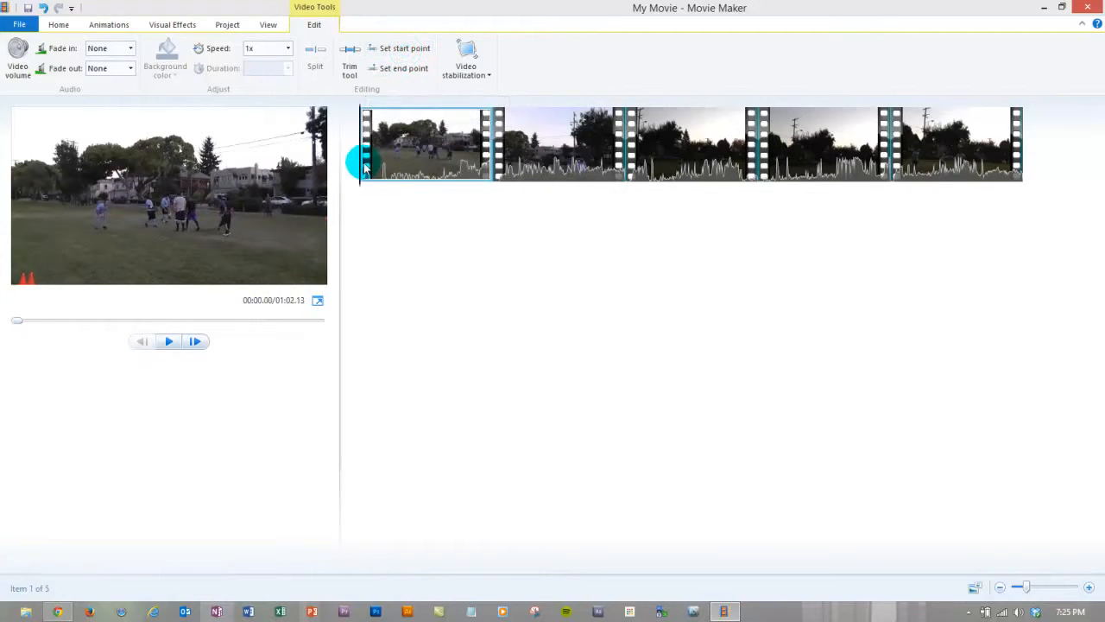
Step: Set new start points to trim the beginnings of the second to fifth clips, and set the fifth clip's end point at about 55.3 seconds
mouse_move(361, 180)
left_mouse_down()
mouse_move(501, 168)
mouse_move(502, 188)
mouse_move(606, 204)
mouse_move(645, 198)
mouse_move(617, 192)
mouse_move(627, 190)
mouse_move(760, 201)
mouse_move(768, 190)
mouse_move(898, 180)
left_mouse_up()
left_click(390, 49)
left_click(395, 49)
left_click(625, 183)
left_click(395, 48)
left_click(412, 49)
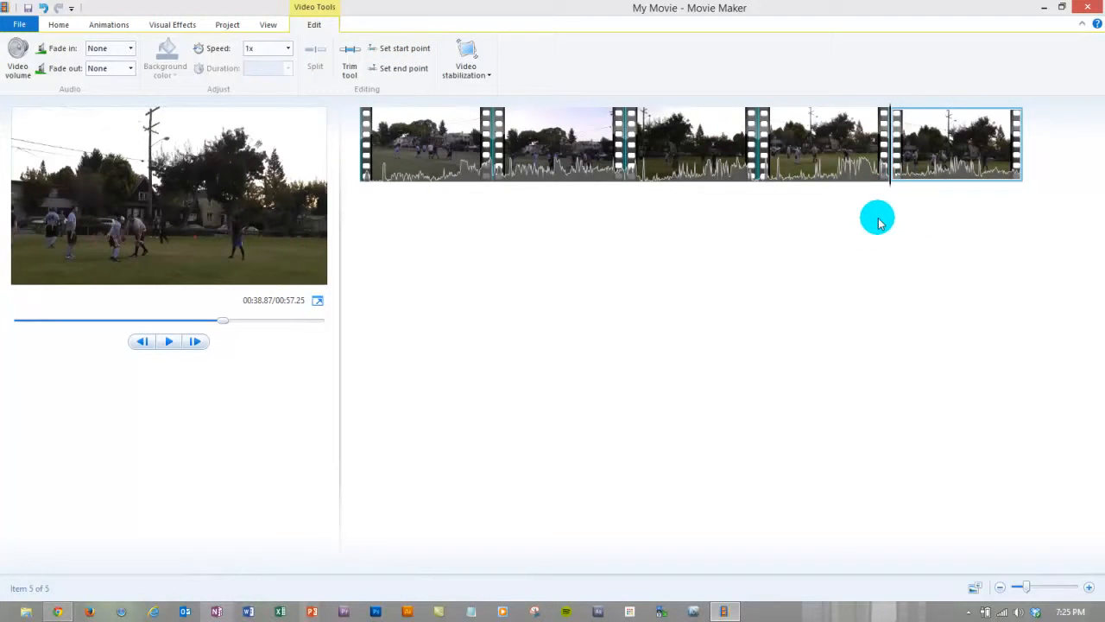
left_click_drag(888, 186, 1008, 175)
left_click(399, 70)
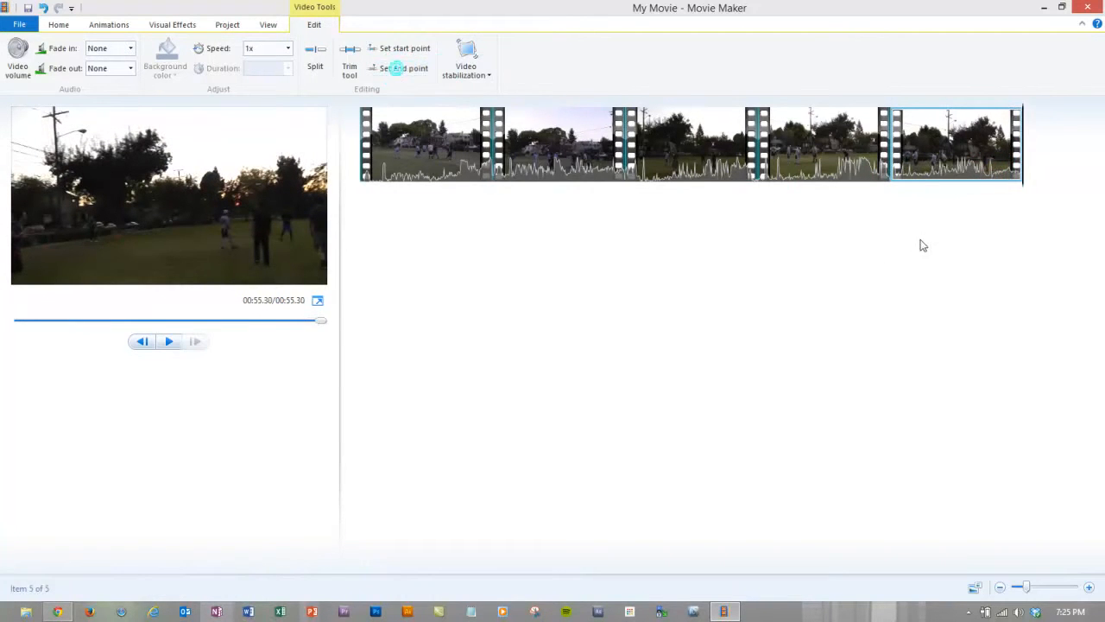
Step: Play the cut between the third and fourth clips, then scrub through the trimmed movie from the start
left_click_drag(1023, 178, 876, 172)
left_click_drag(730, 178, 752, 178)
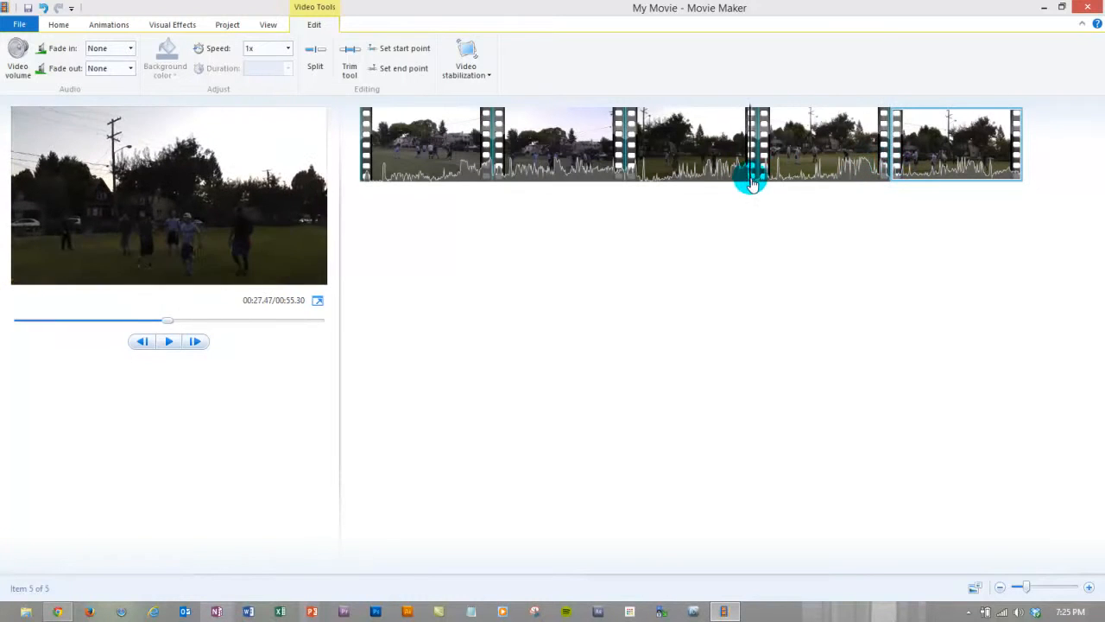
left_click(168, 343)
left_click(364, 201)
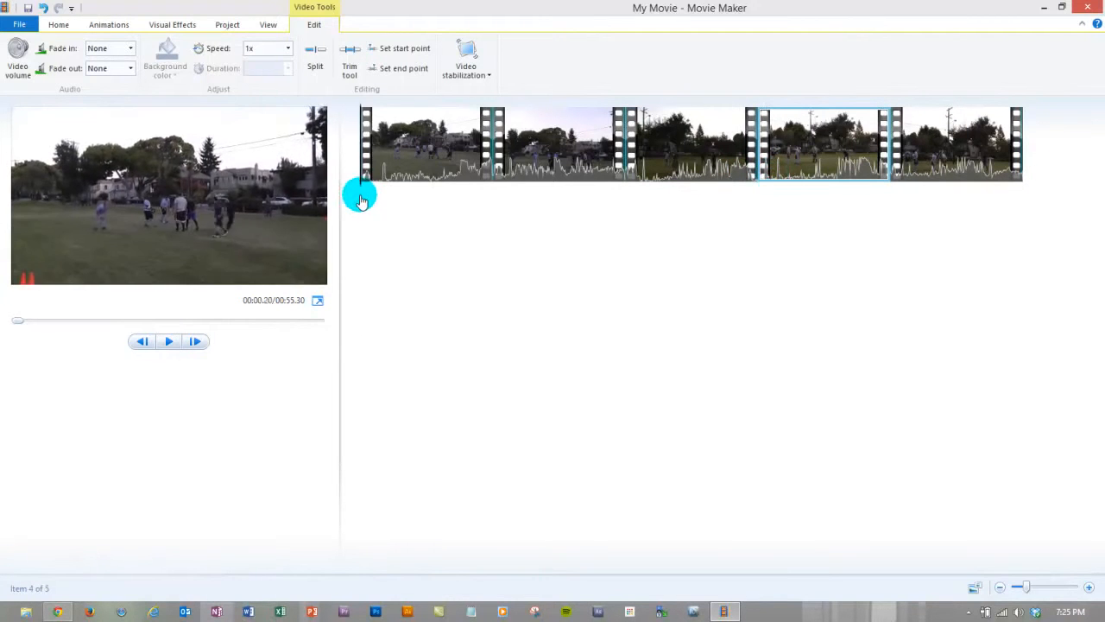
left_click_drag(357, 200, 867, 177)
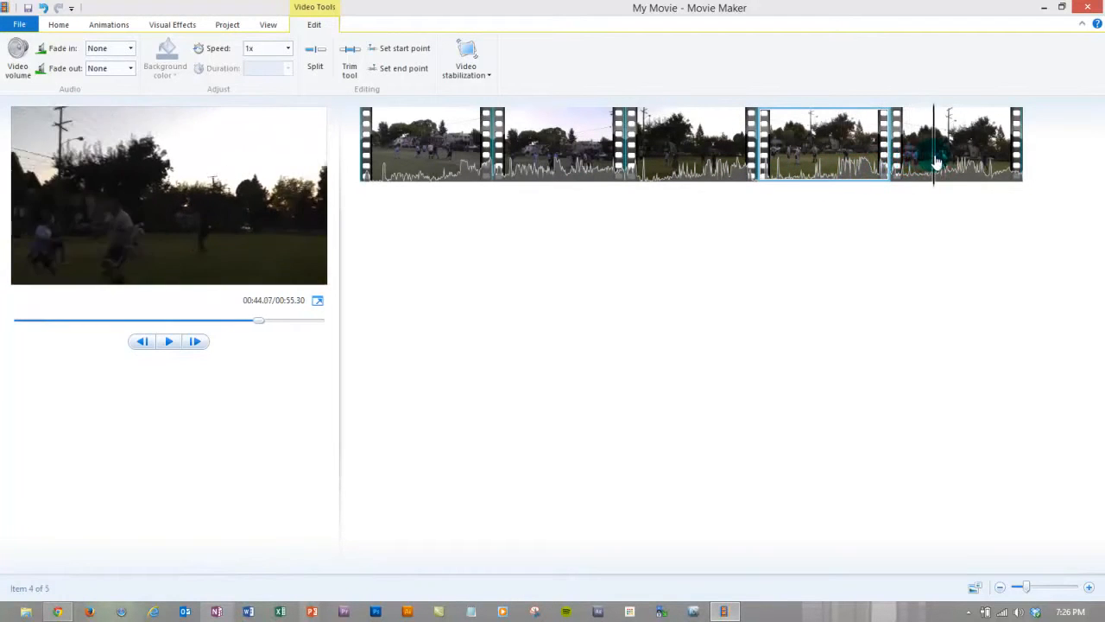
Step: Trim more off the beginning of the fifth clip by setting its start point at about 41.7 seconds
mouse_move(921, 164)
left_mouse_down()
mouse_move(748, 185)
mouse_move(754, 194)
mouse_move(804, 178)
mouse_move(772, 178)
mouse_move(938, 173)
mouse_move(916, 183)
left_mouse_up()
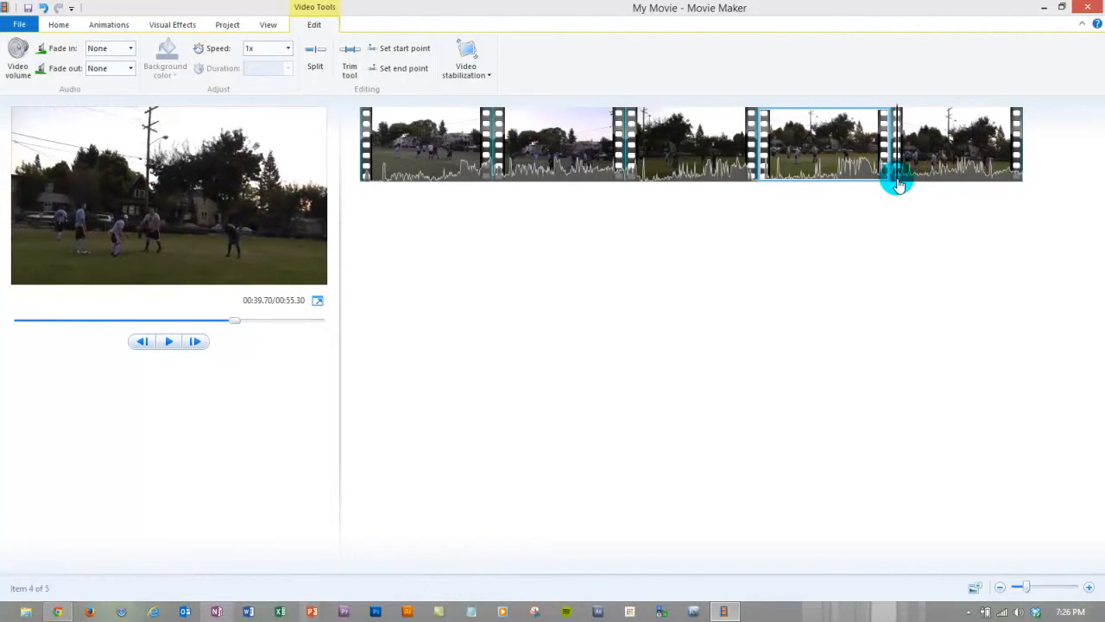
left_click(915, 182)
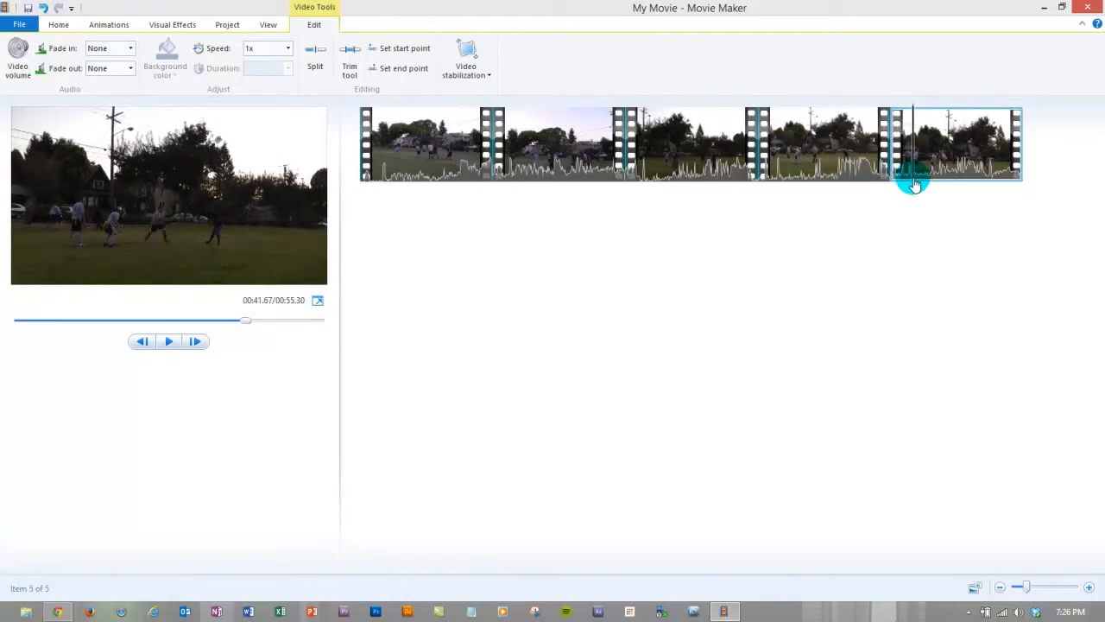
left_click(401, 51)
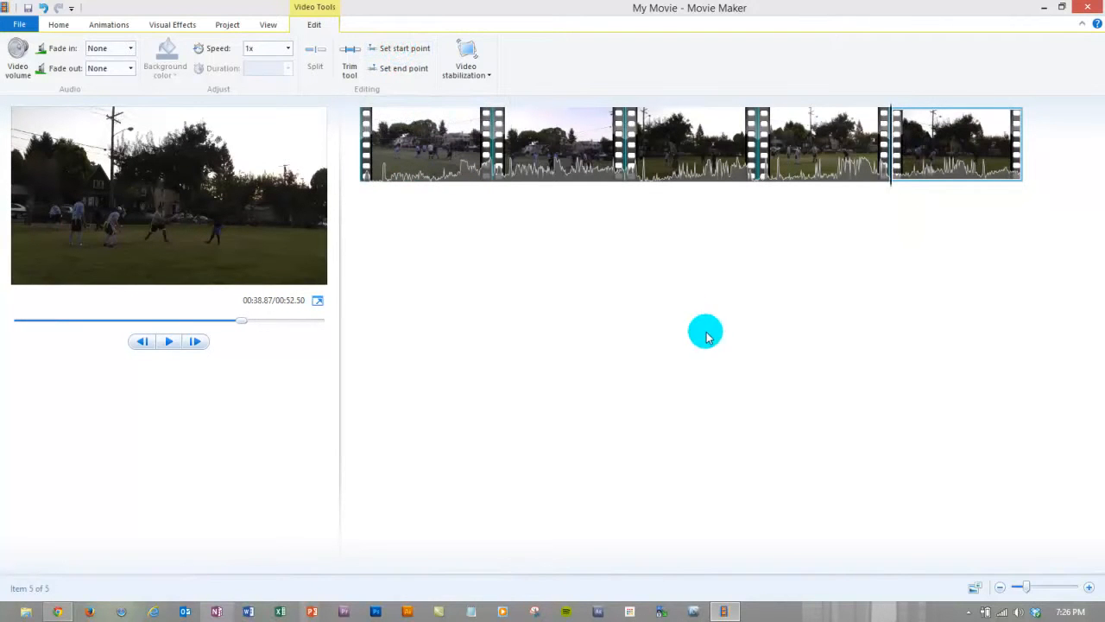
Step: Scrub back through the clips to find dark footage and raise the brightness of the third clip
left_click_drag(893, 188, 545, 180)
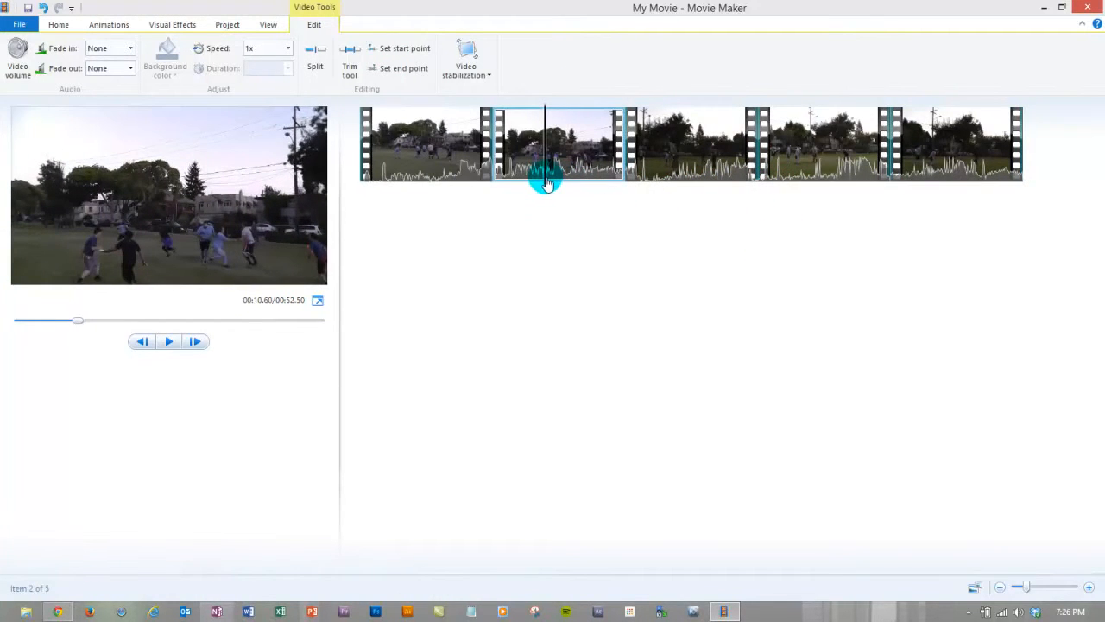
left_click_drag(543, 183, 652, 185)
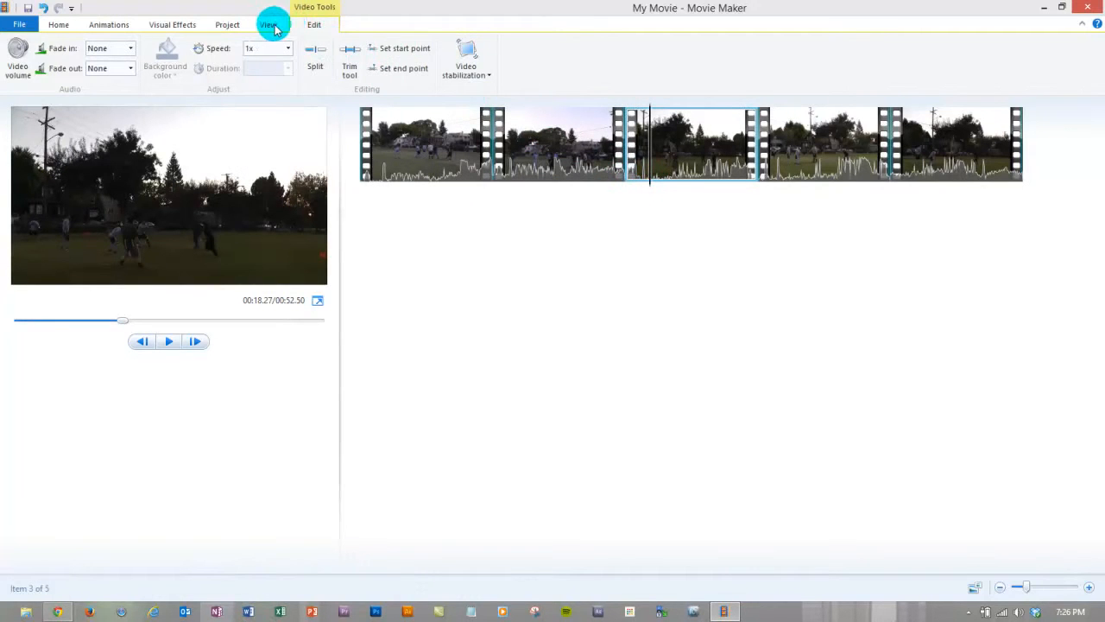
left_click(171, 26)
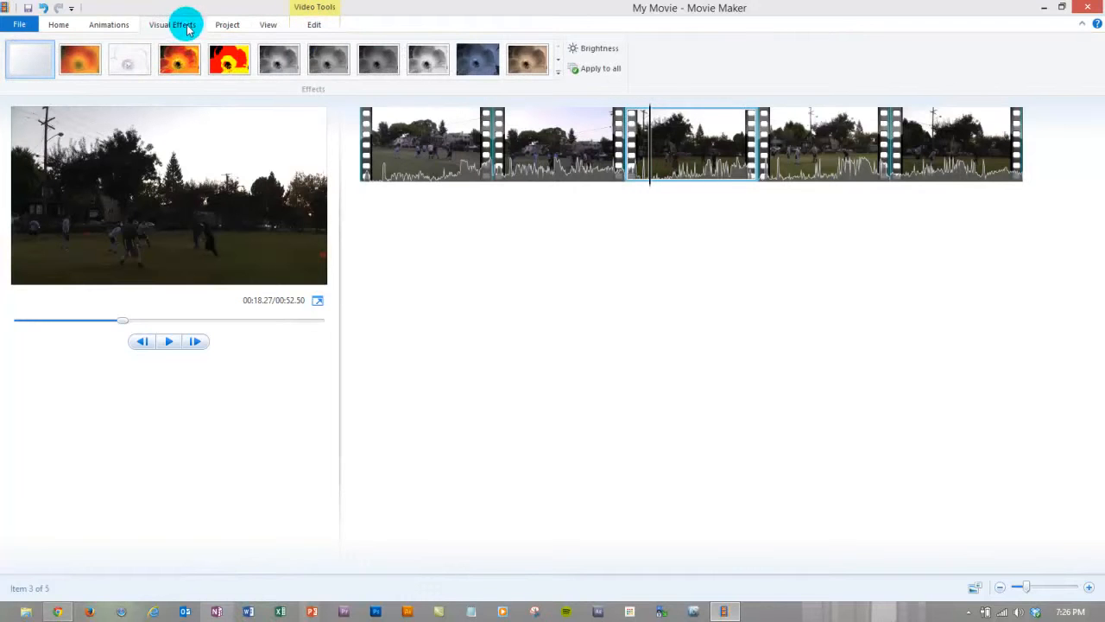
left_click(609, 49)
mouse_move(592, 76)
left_mouse_down()
mouse_move(621, 73)
mouse_move(604, 75)
left_mouse_up()
left_click(662, 190)
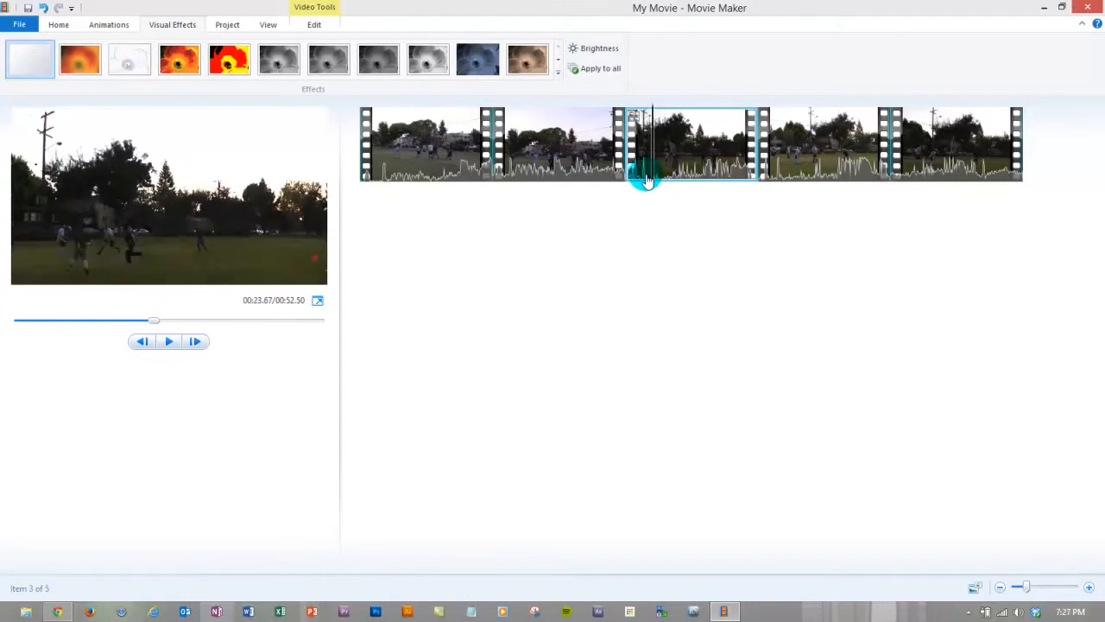
left_click(584, 47)
left_click_drag(599, 69, 635, 74)
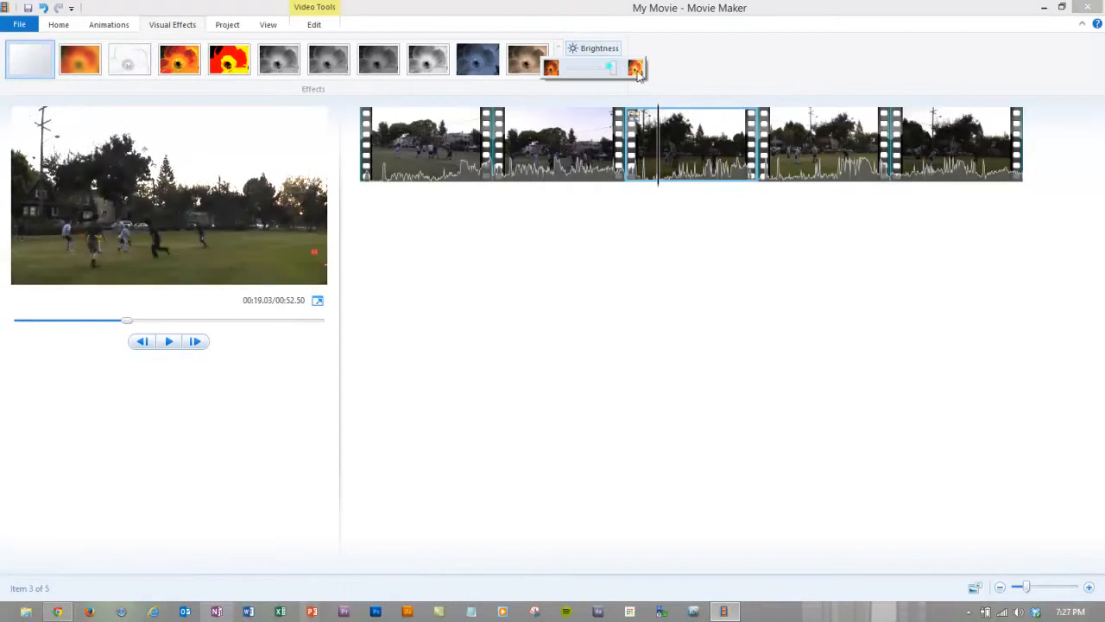
left_click(658, 144)
Step: Raise the brightness of the fourth clip slightly
left_click(831, 164)
left_click(591, 49)
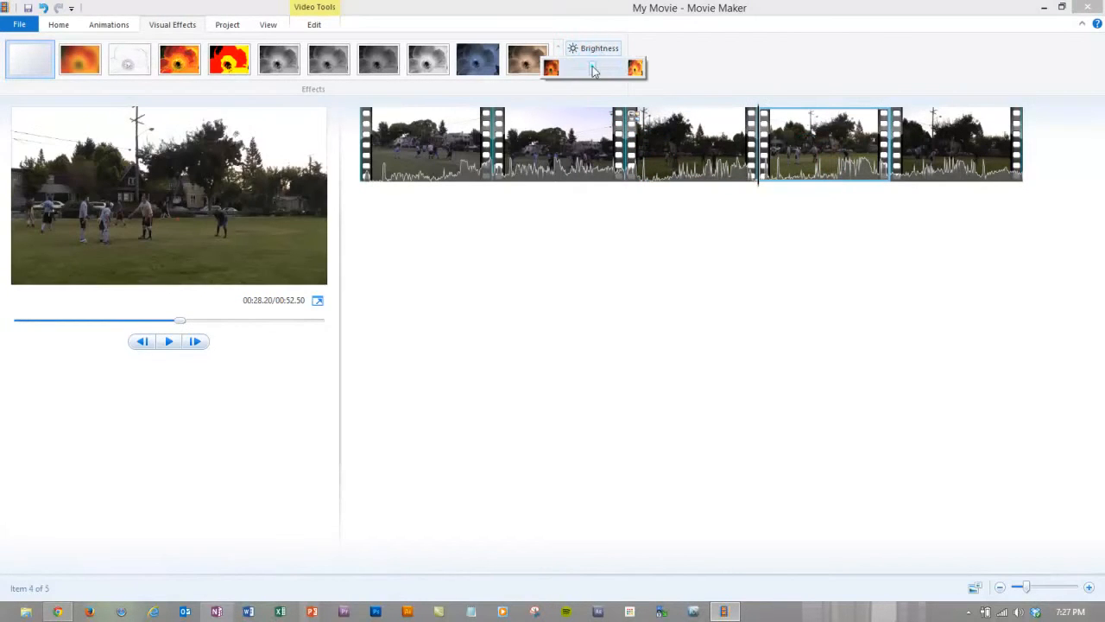
left_click(593, 69)
mouse_move(602, 73)
left_mouse_down()
mouse_move(593, 69)
mouse_move(599, 76)
left_mouse_up()
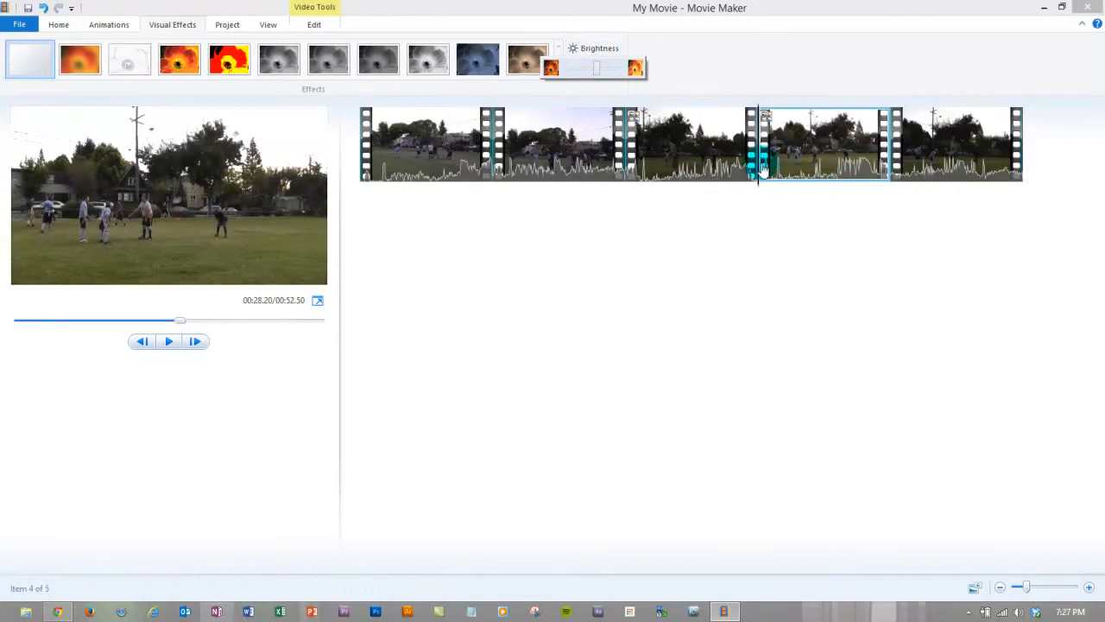
Step: Preview a dark moment in the fifth clip and raise that clip's brightness strongly
left_click(893, 168)
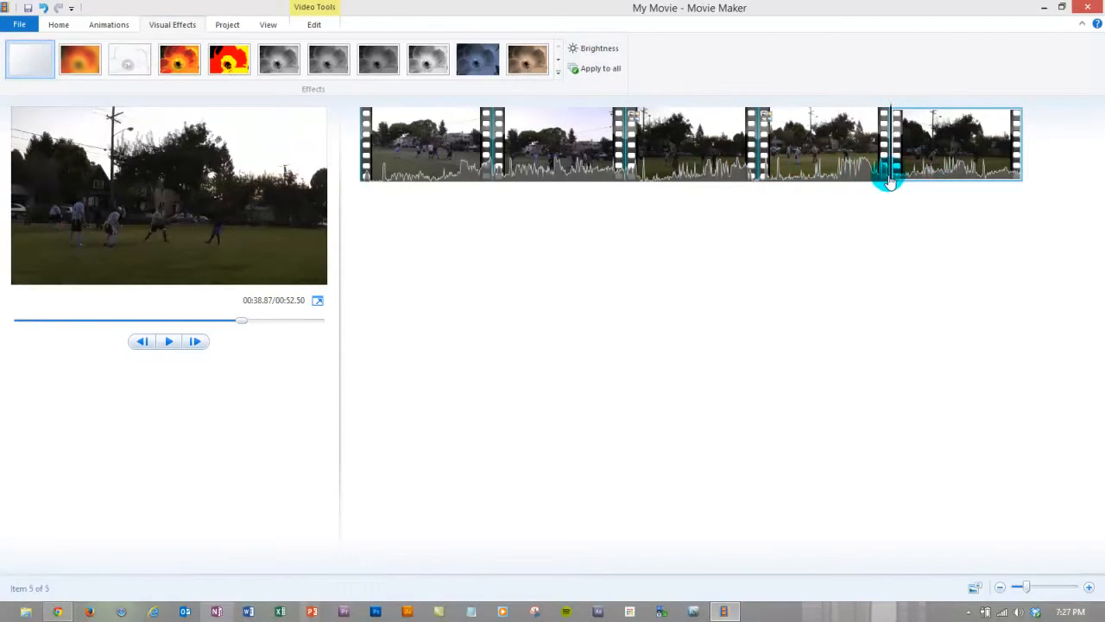
left_click(928, 181)
left_click(603, 52)
left_click_drag(602, 72, 616, 72)
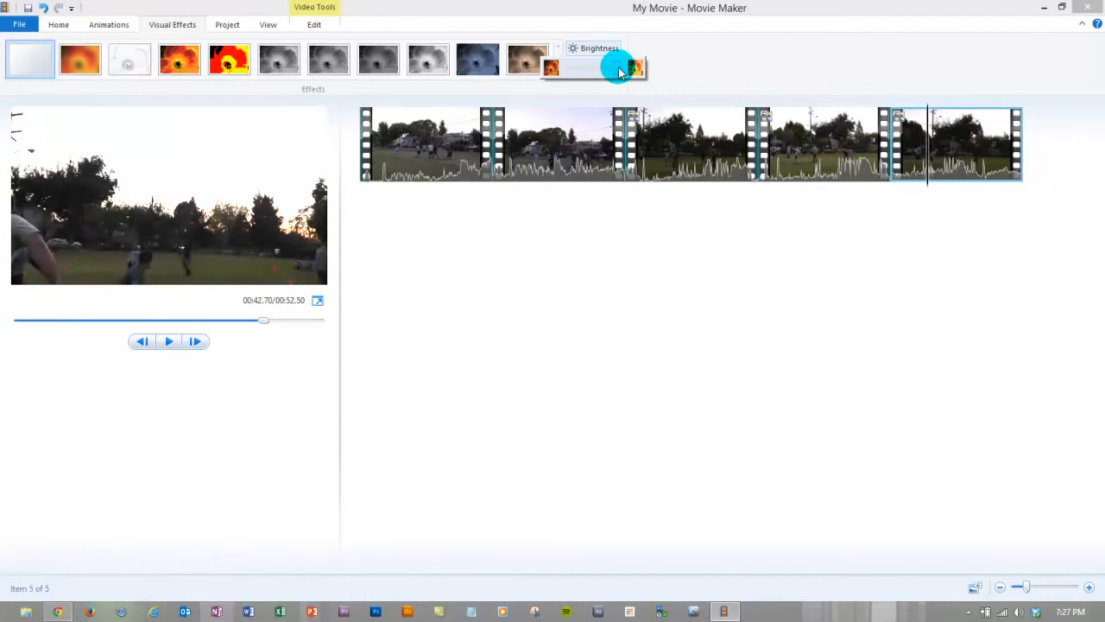
Step: Raise the fourth clip's brightness strongly, judging it at a dark moment, and scrub from the clip's start to check the result
left_click_drag(930, 180, 845, 177)
left_click(583, 49)
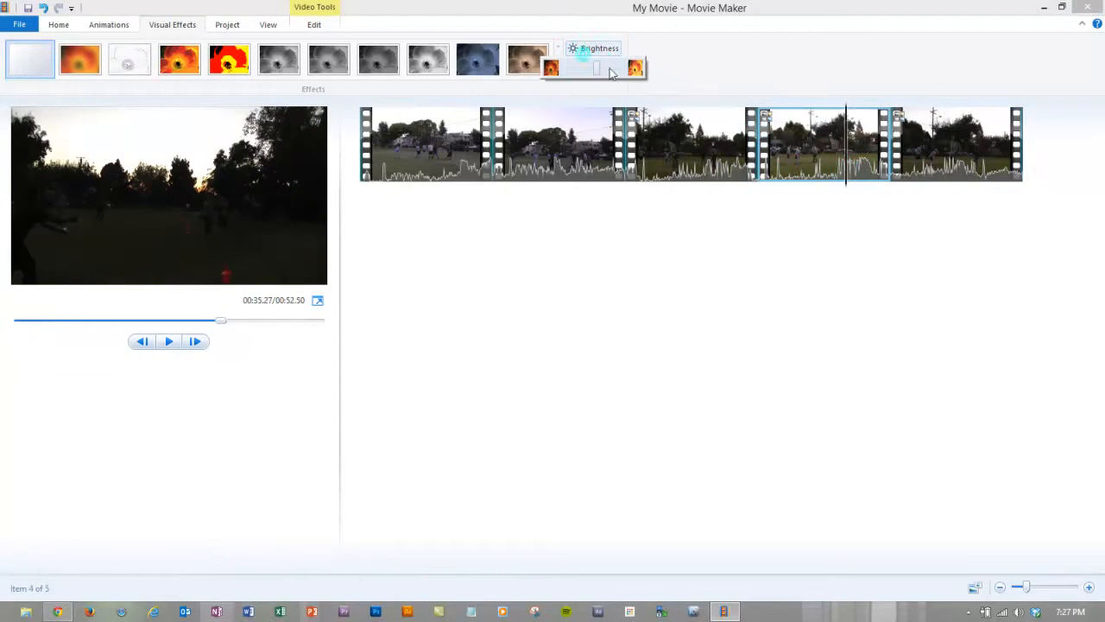
left_click_drag(599, 73, 619, 74)
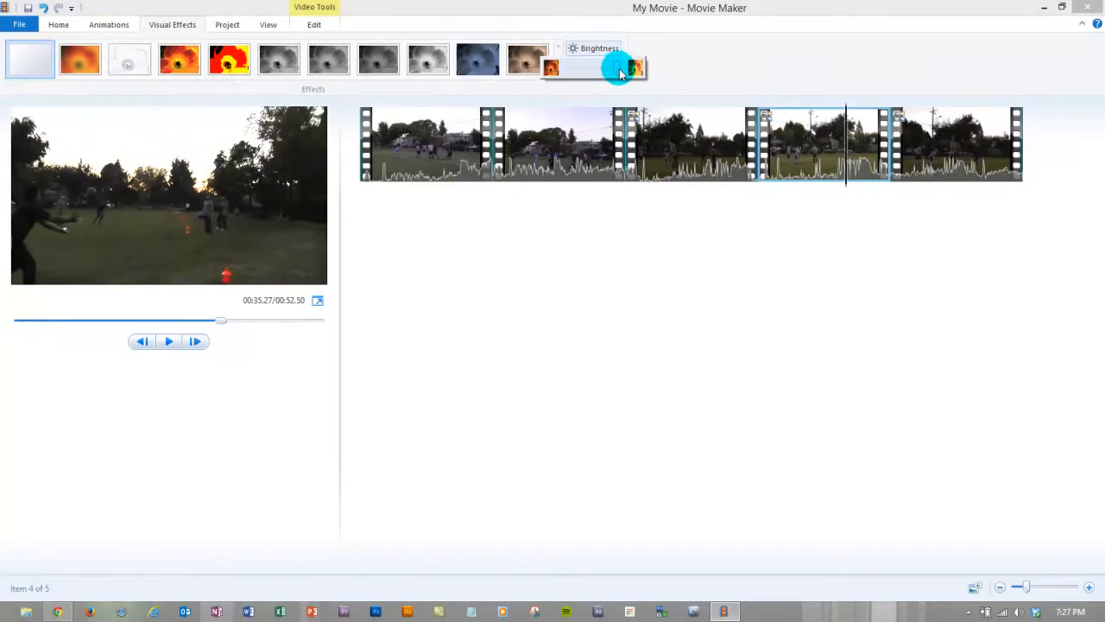
left_click(842, 176)
mouse_move(844, 177)
left_mouse_down()
mouse_move(813, 172)
mouse_move(835, 171)
left_mouse_up()
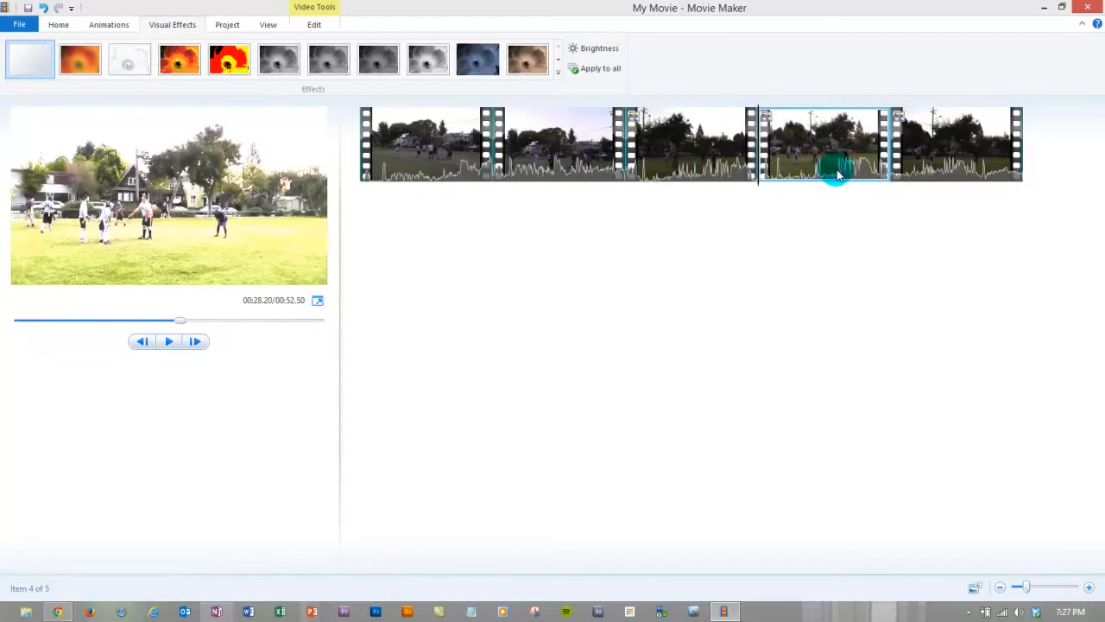
left_click_drag(758, 182, 790, 193)
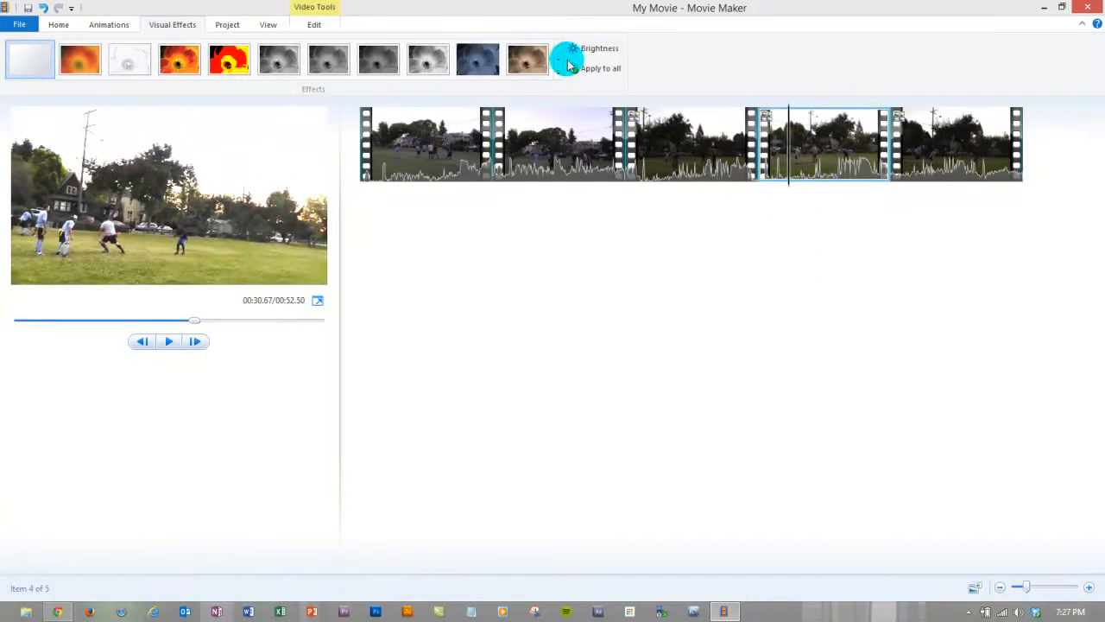
Step: Set the fourth clip's start point at the playhead, about 30.67 s into the movie, and return to the movie's beginning
left_click(309, 24)
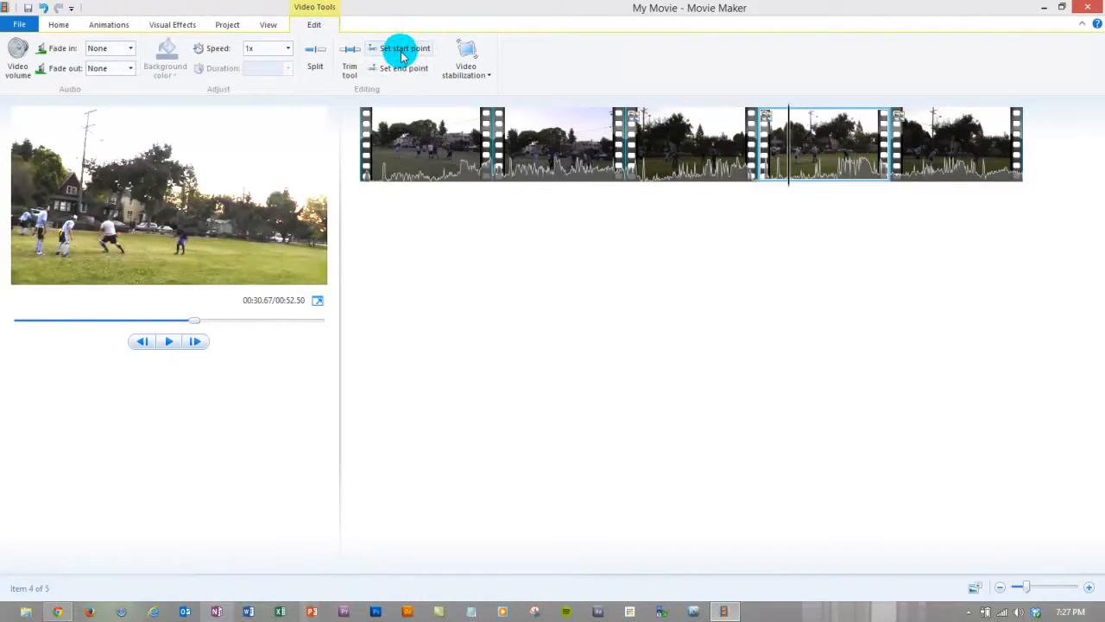
left_click(400, 49)
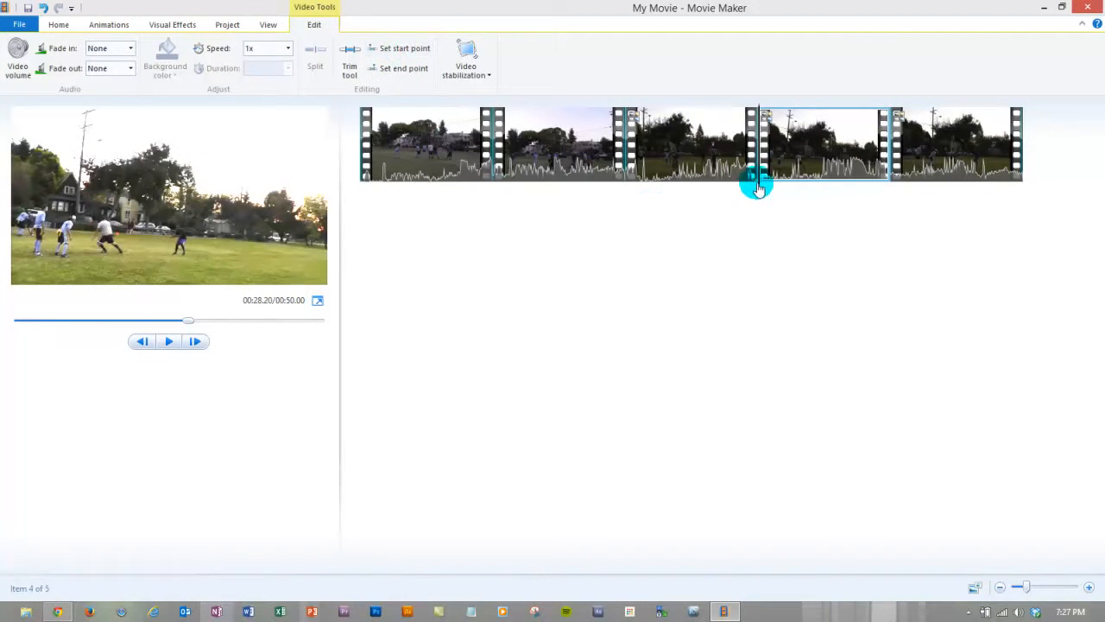
left_click_drag(759, 189, 275, 220)
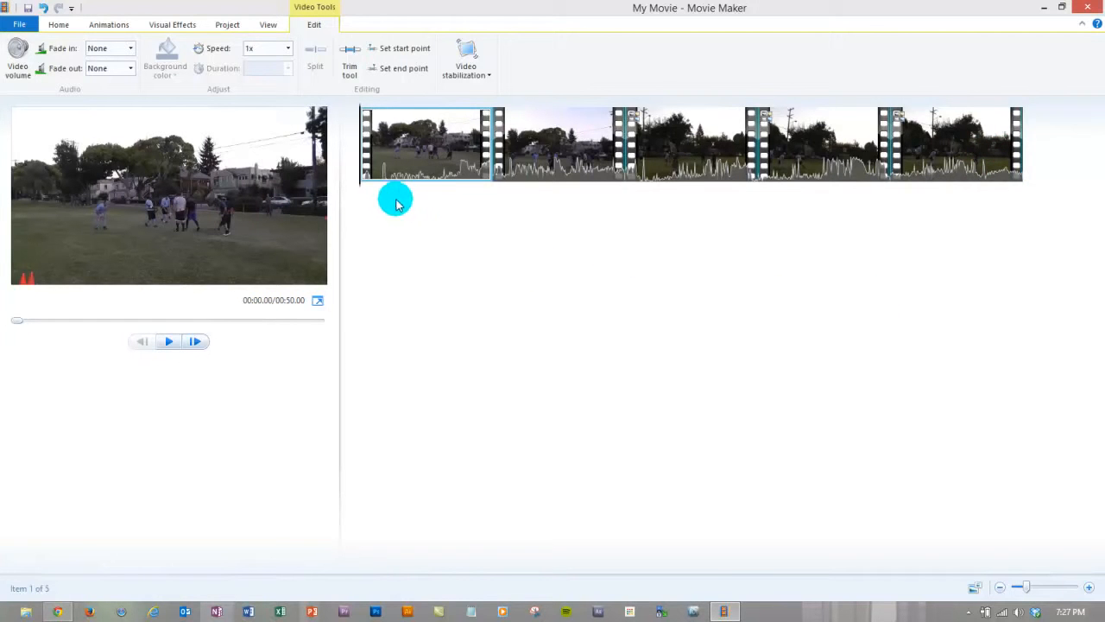
left_click(288, 50)
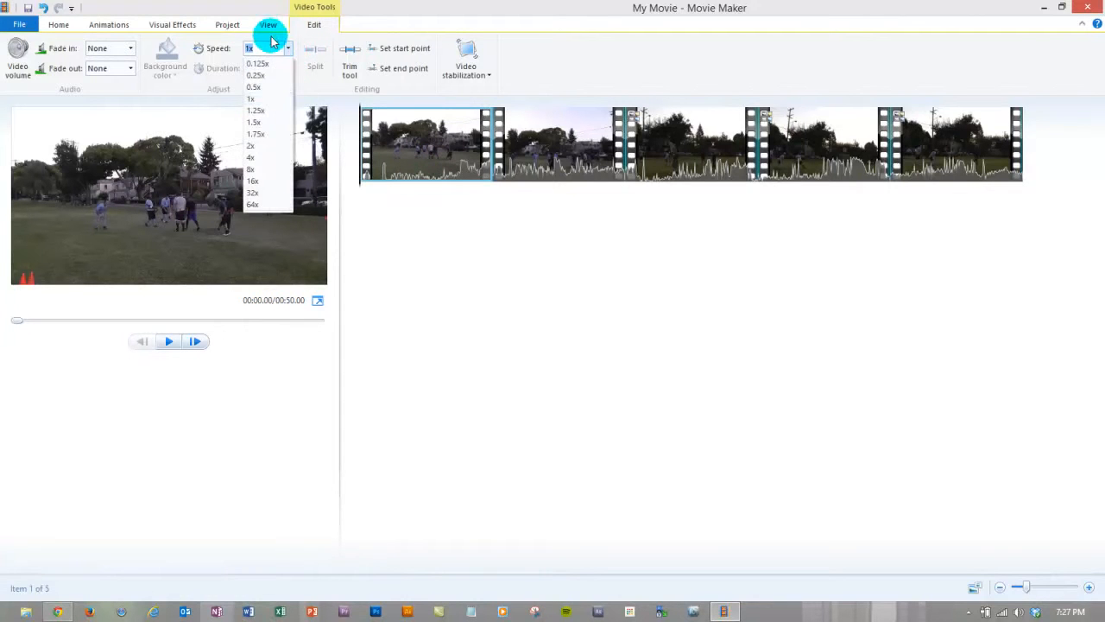
left_click(420, 209)
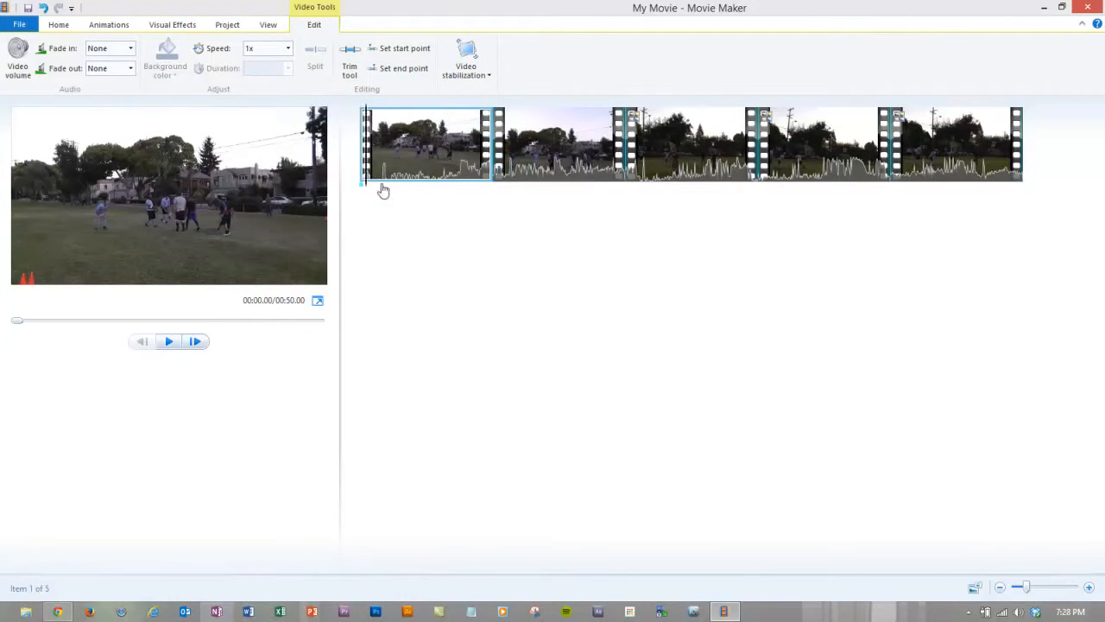
left_click(511, 177)
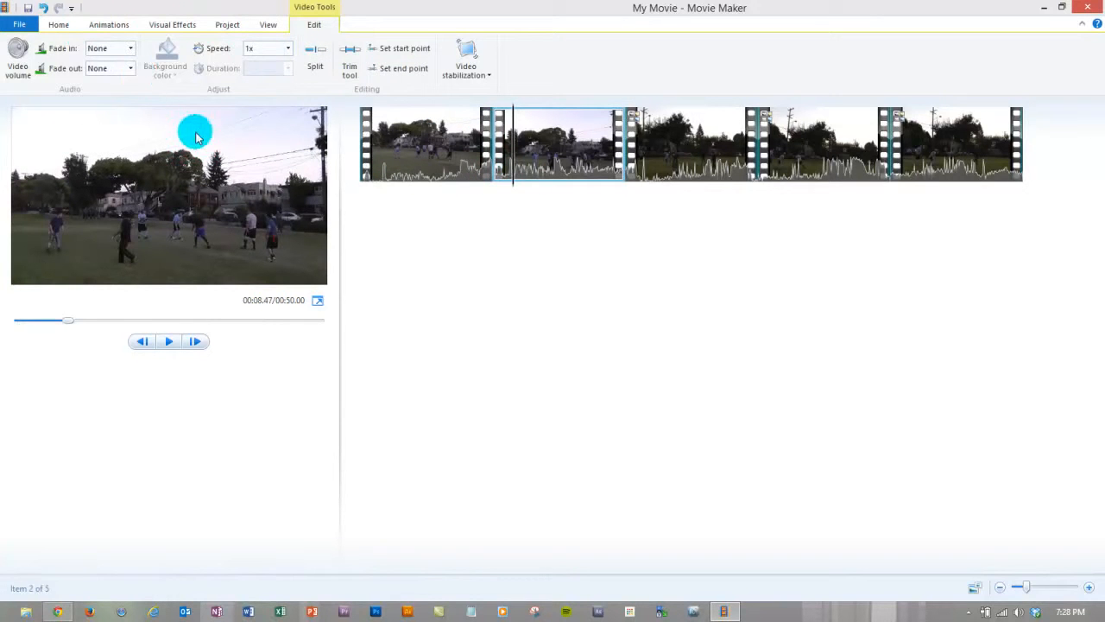
left_click_drag(514, 179, 382, 193)
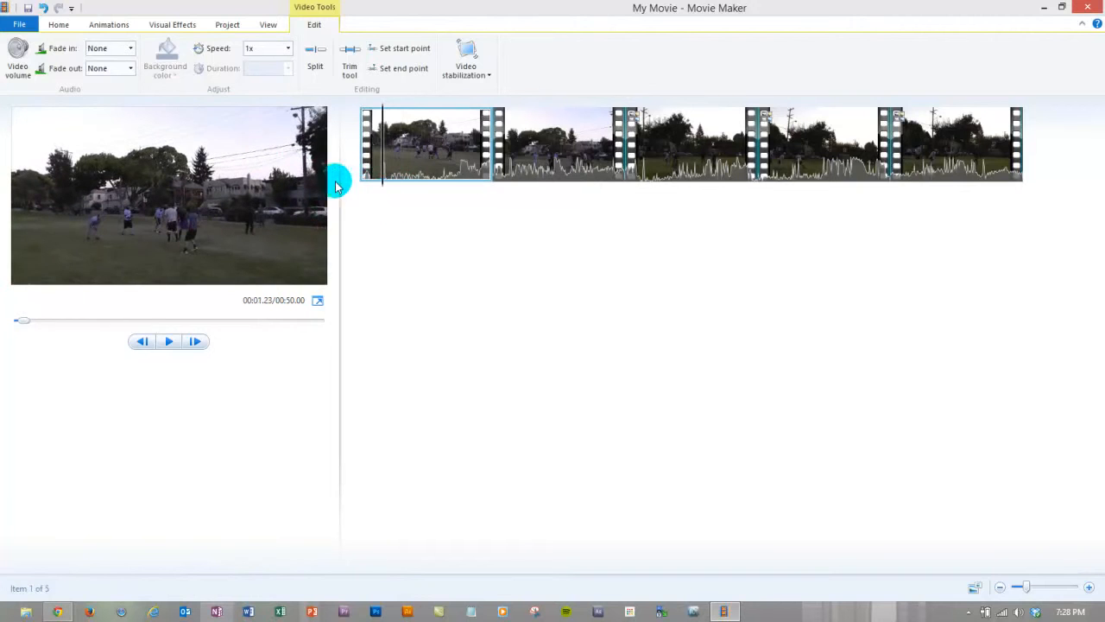
Step: Try out a title slide with a dark purple background ahead of the first clip, and remove the slide
left_click(59, 25)
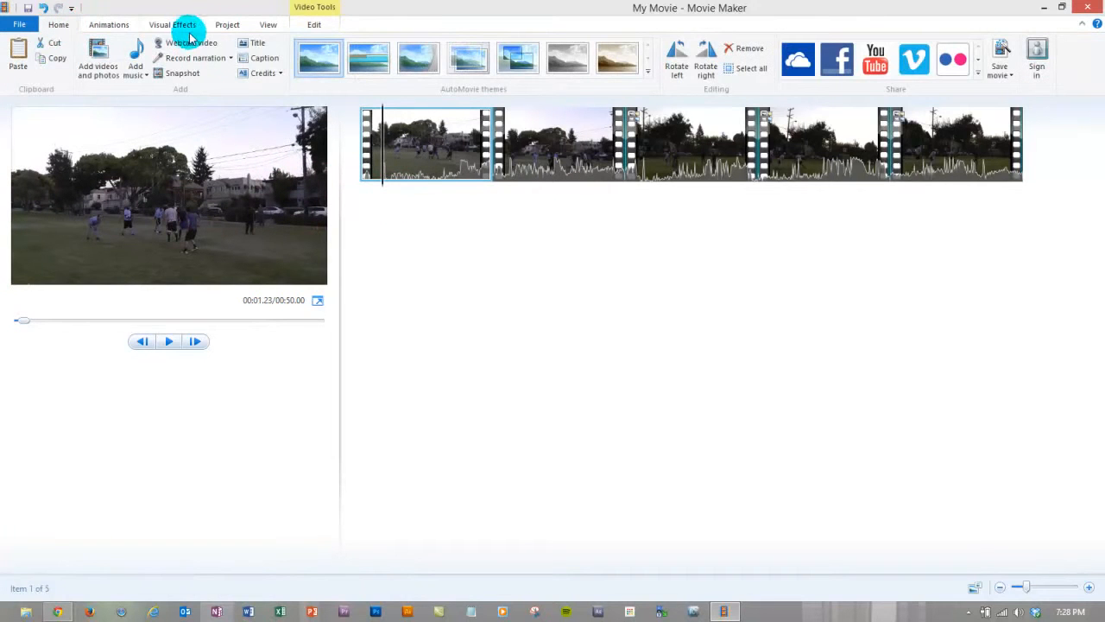
left_click(255, 47)
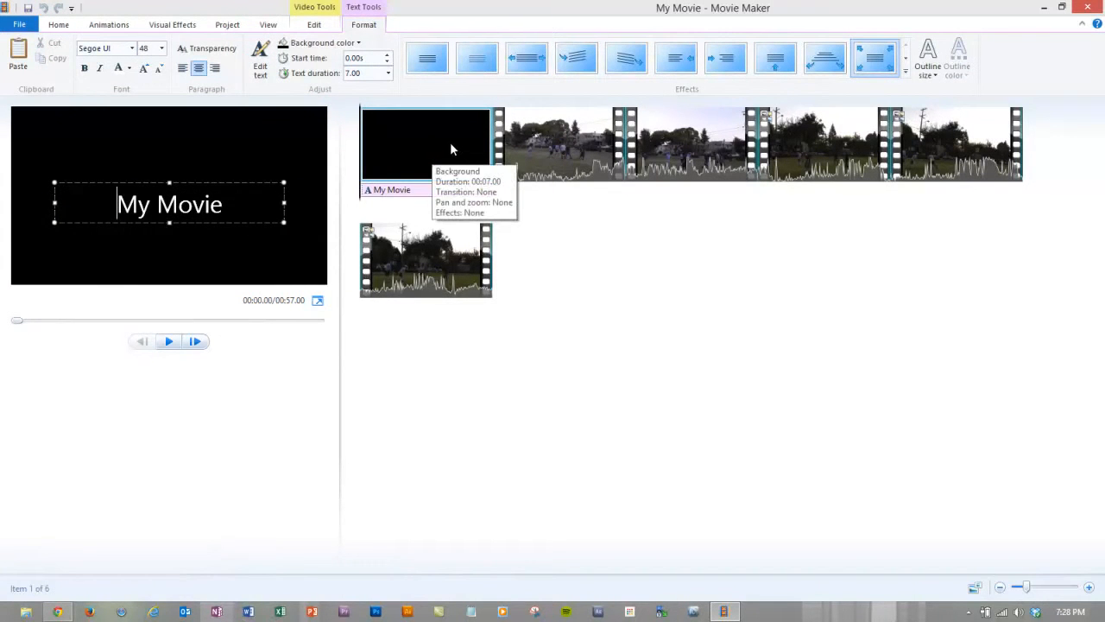
left_click(446, 142)
left_click(320, 45)
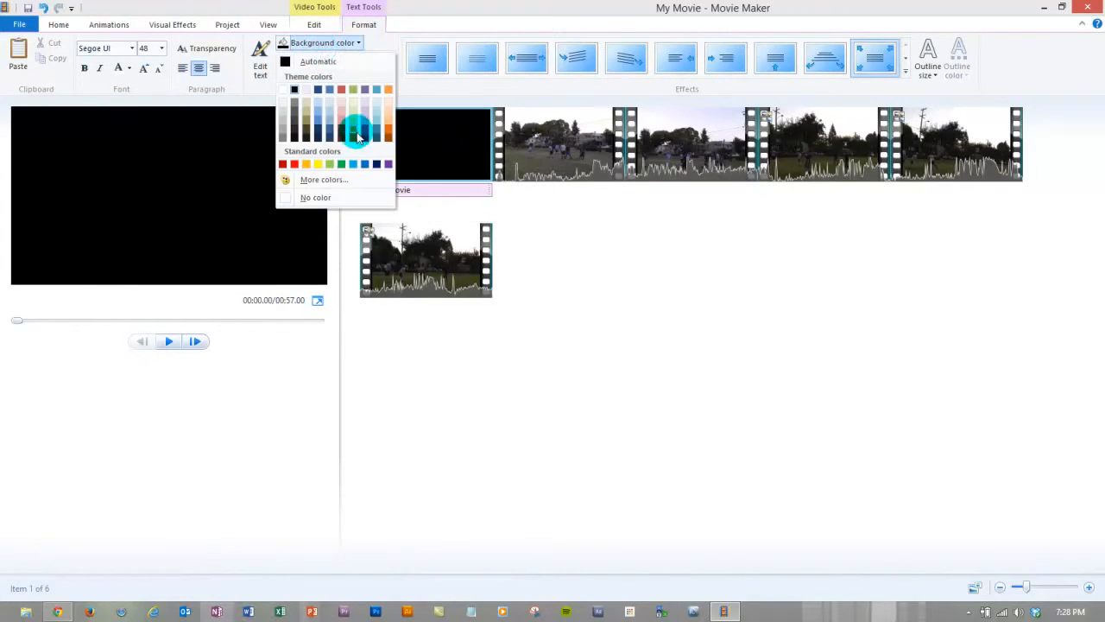
left_click(370, 134)
left_click(415, 191)
left_click(413, 165)
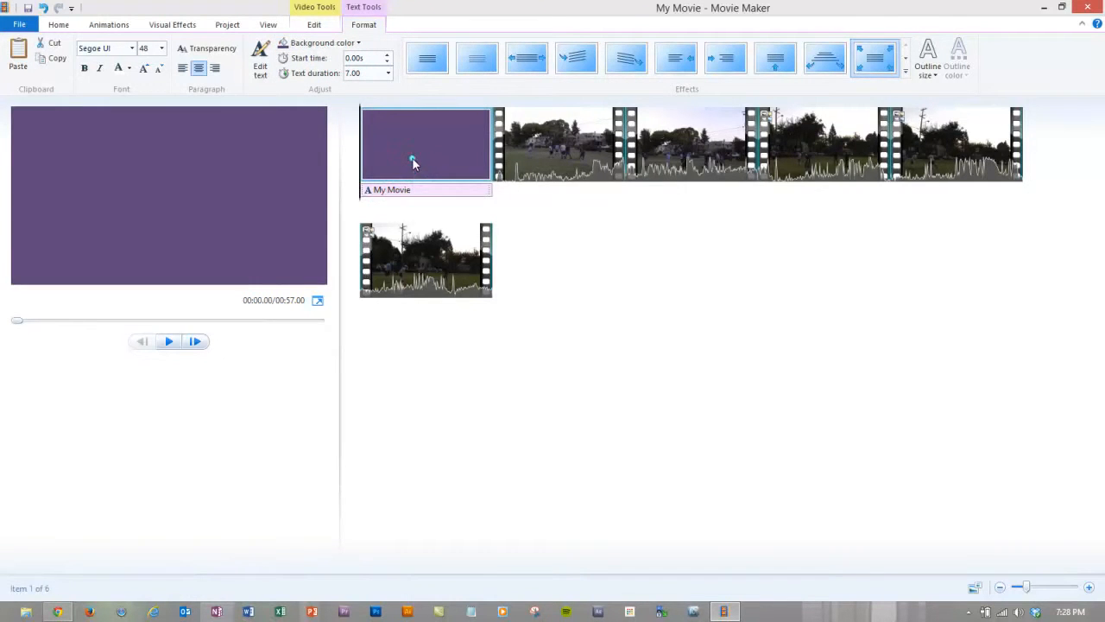
key("Delete")
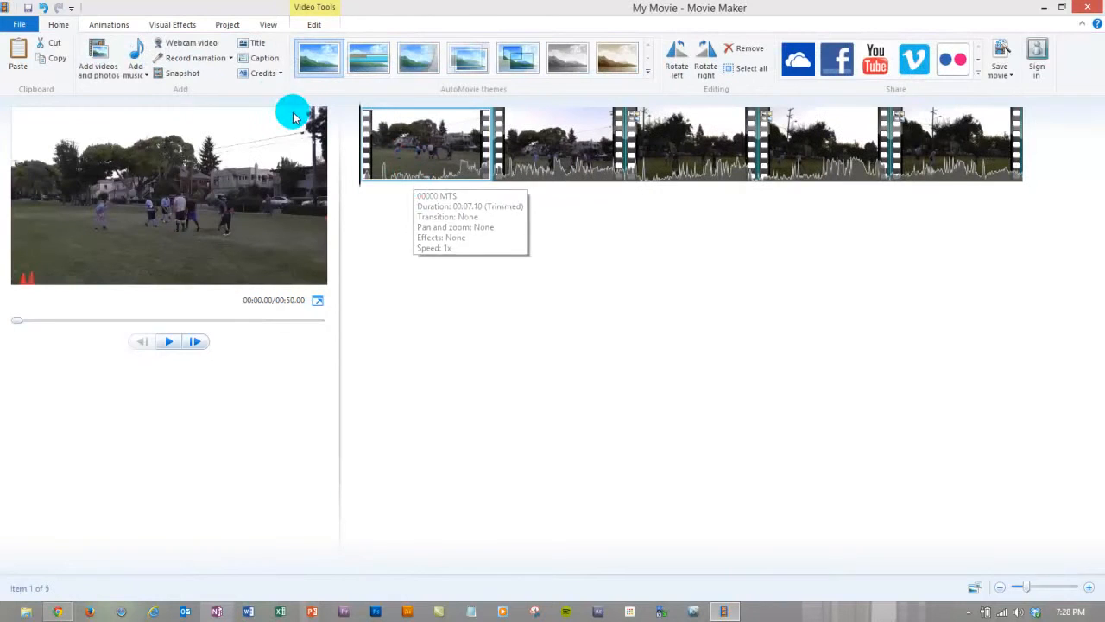
Step: Try out a placeholder caption on the first clip and remove it
left_click(259, 57)
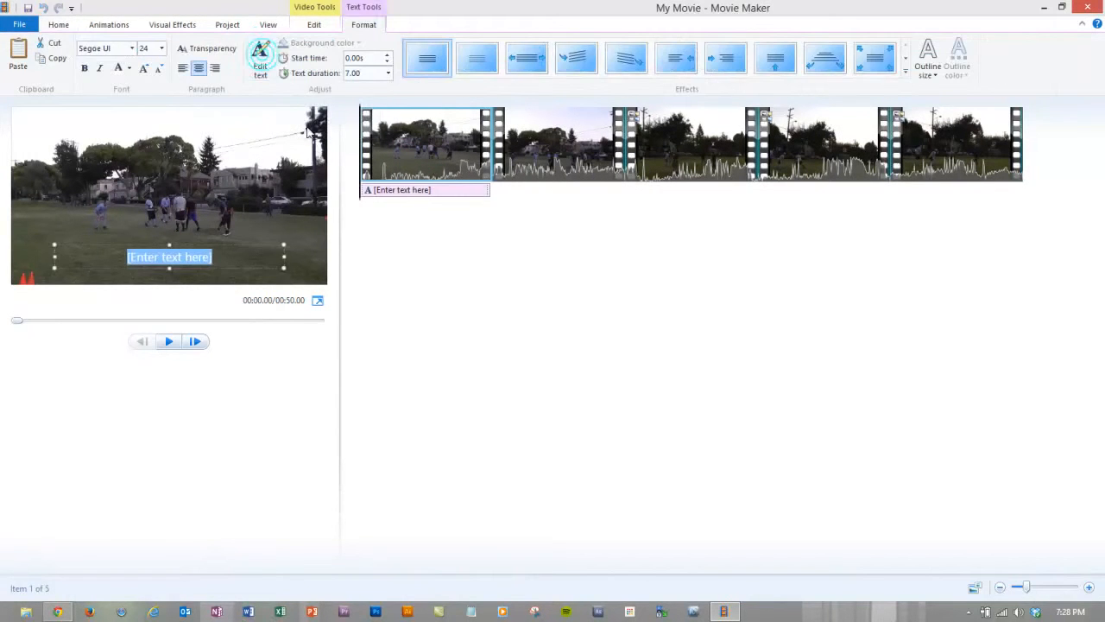
mouse_move(361, 198)
left_mouse_down()
mouse_move(432, 202)
mouse_move(364, 206)
left_mouse_up()
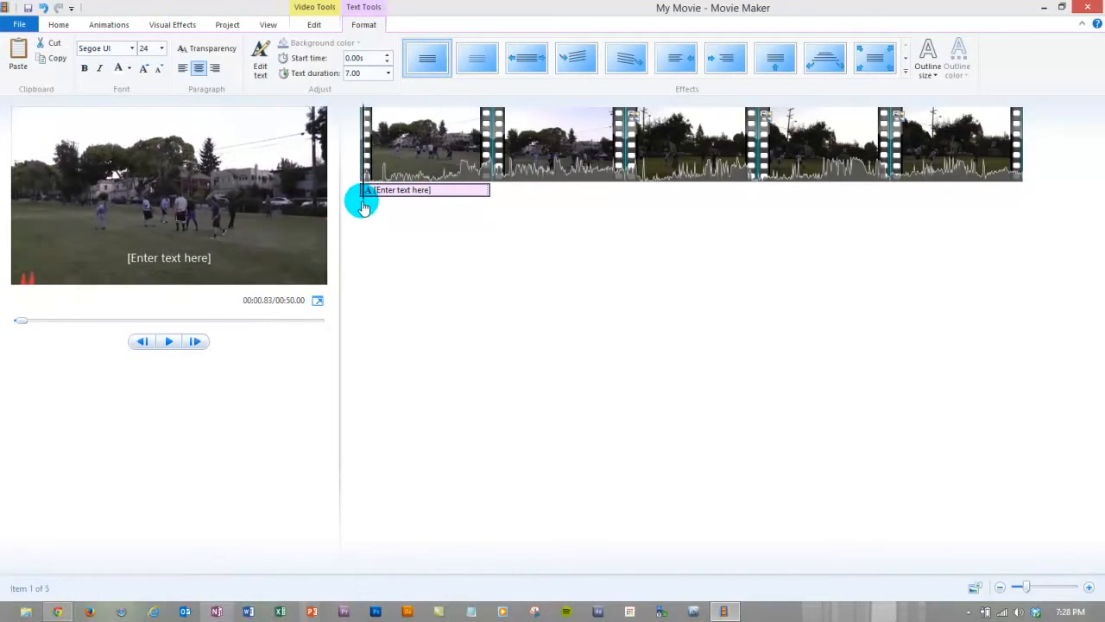
left_click(407, 189)
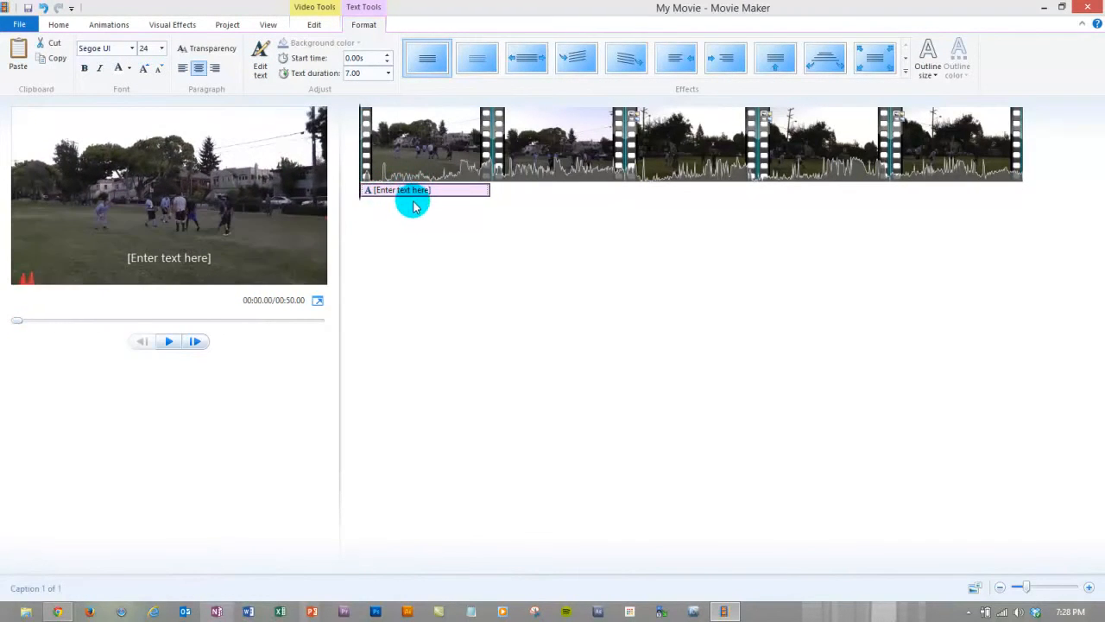
left_click(398, 177)
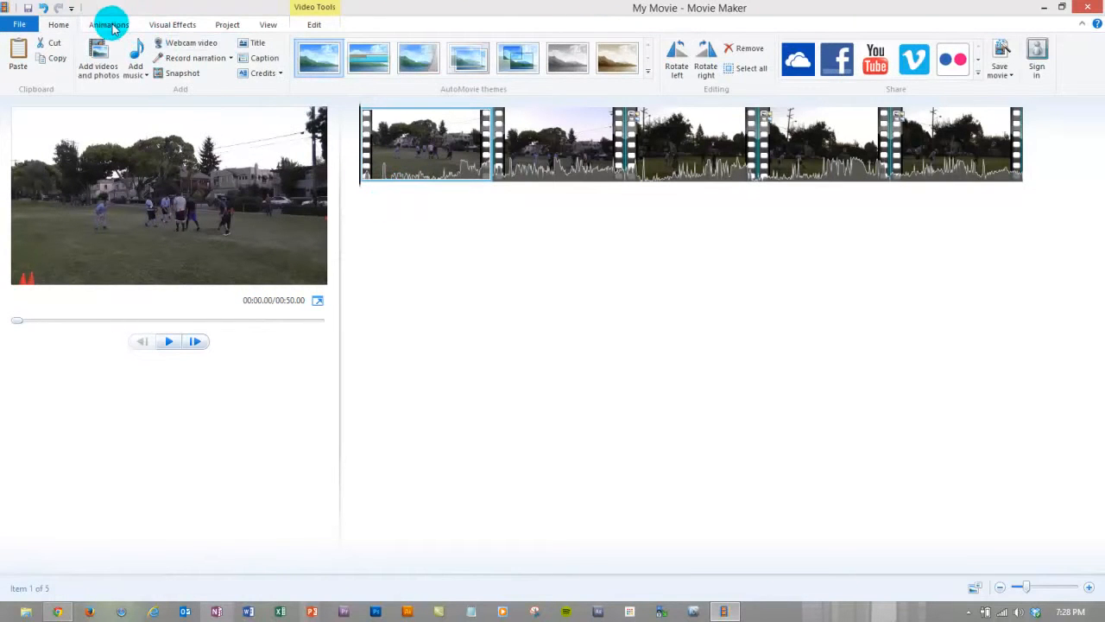
Step: Try out a credits slide at the end of the movie, preview its scrolling text, and delete the slide
left_click(269, 76)
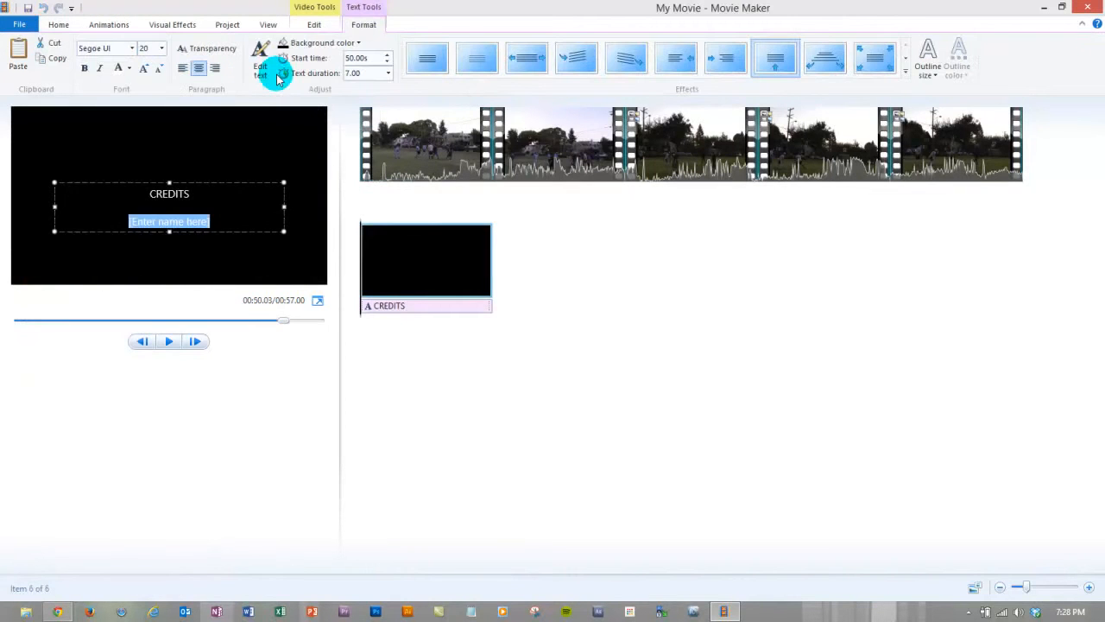
left_click(168, 341)
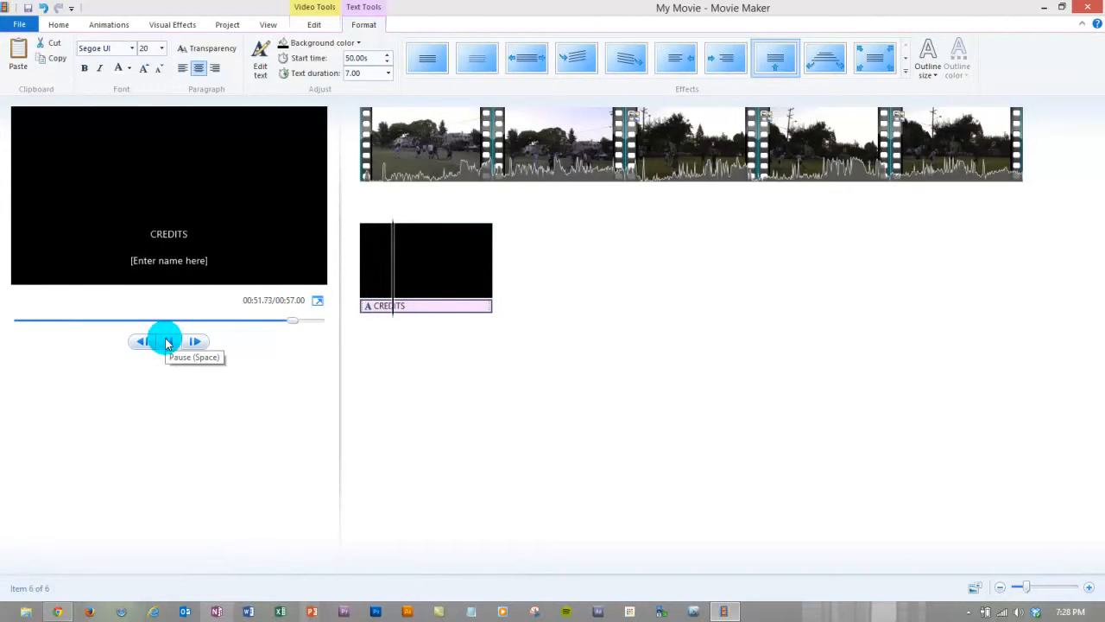
left_click(169, 341)
left_click(445, 275)
key("Delete")
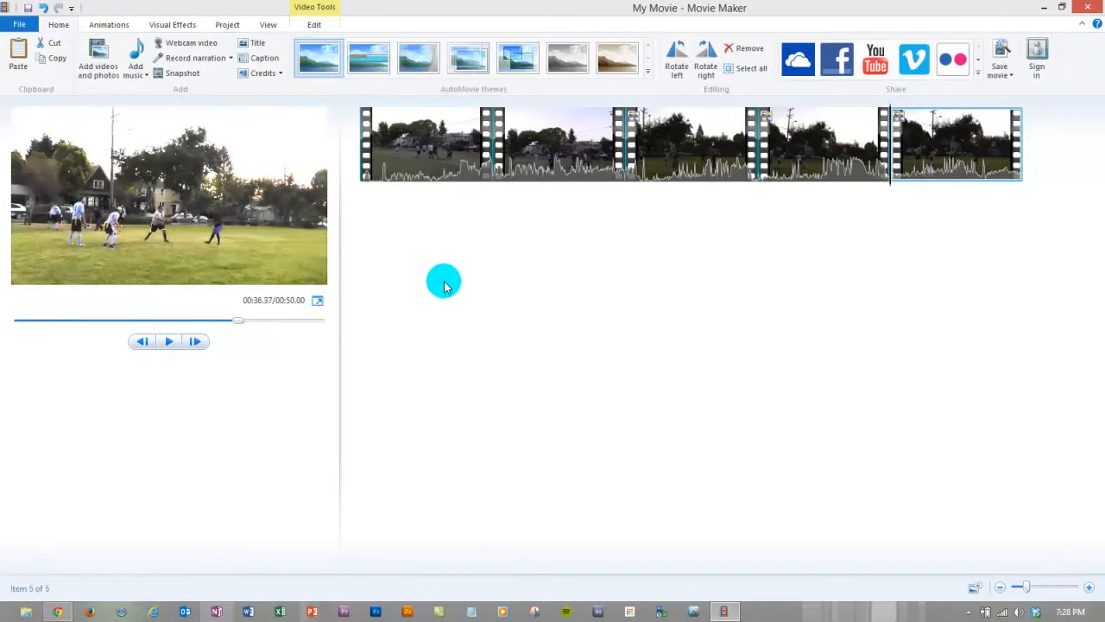
Step: Add a caption at the start of the fifth clip and move it to the first clip, starting at 0.74 s
left_click(261, 58)
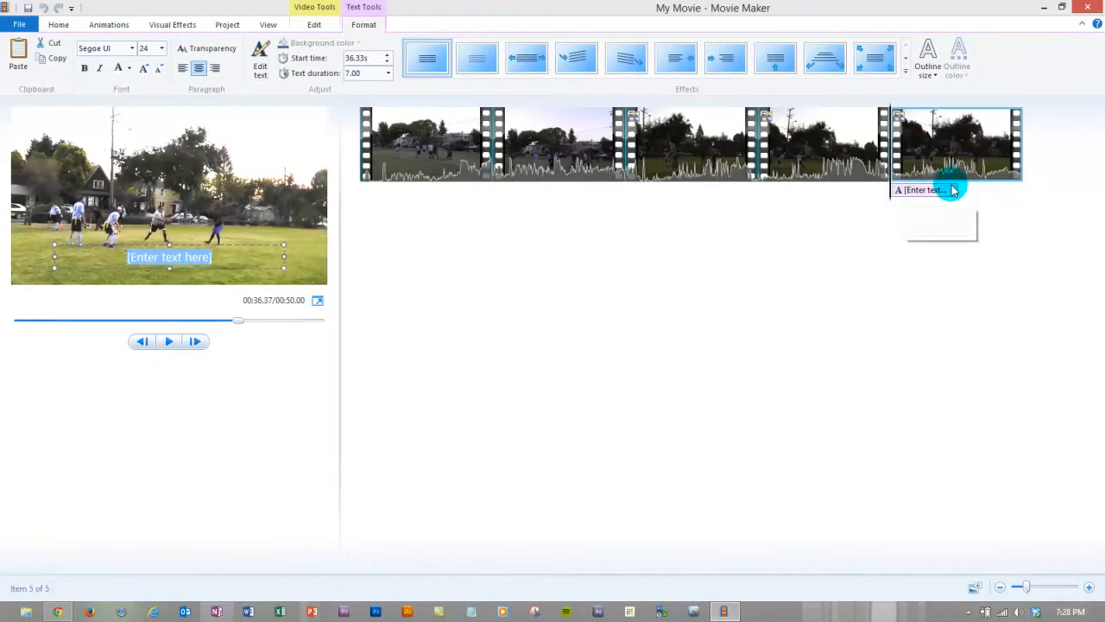
left_click(915, 219)
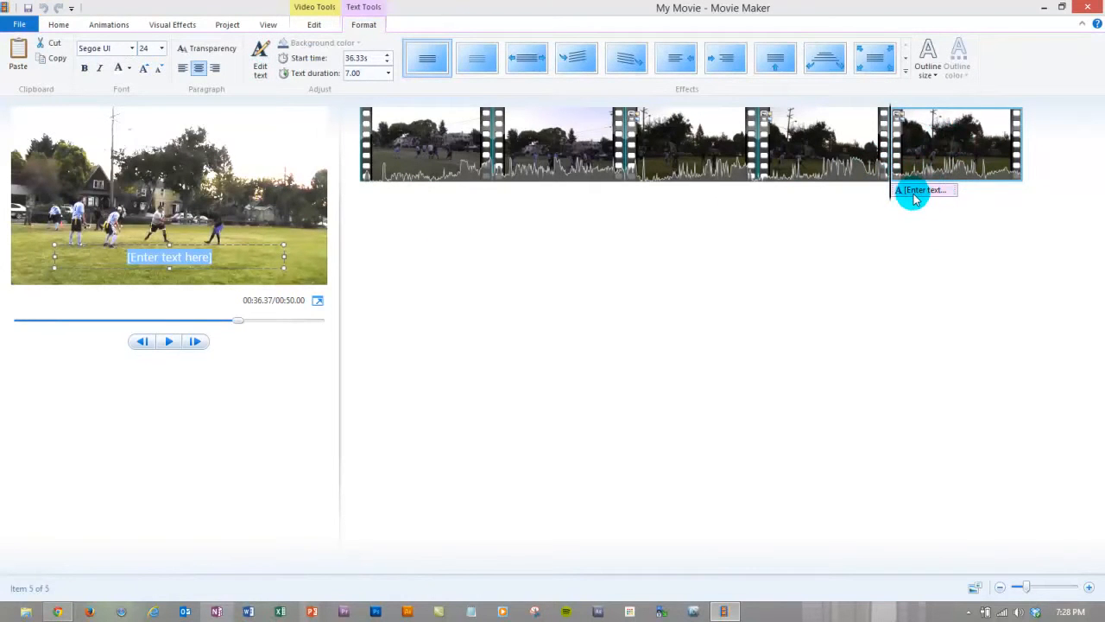
left_click(915, 196)
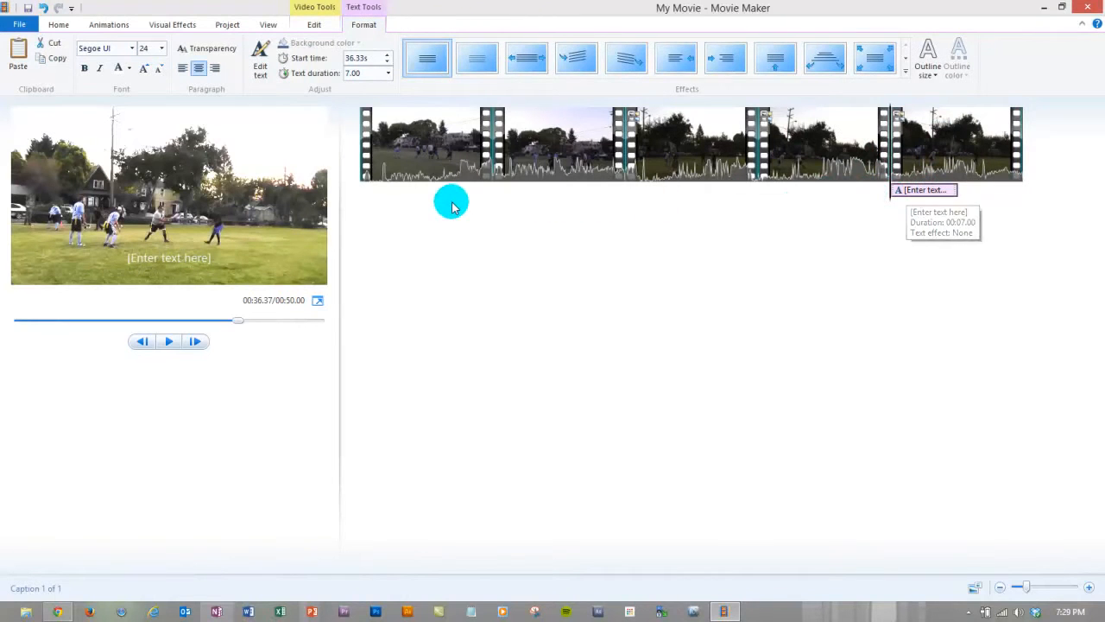
left_click_drag(903, 193, 384, 212)
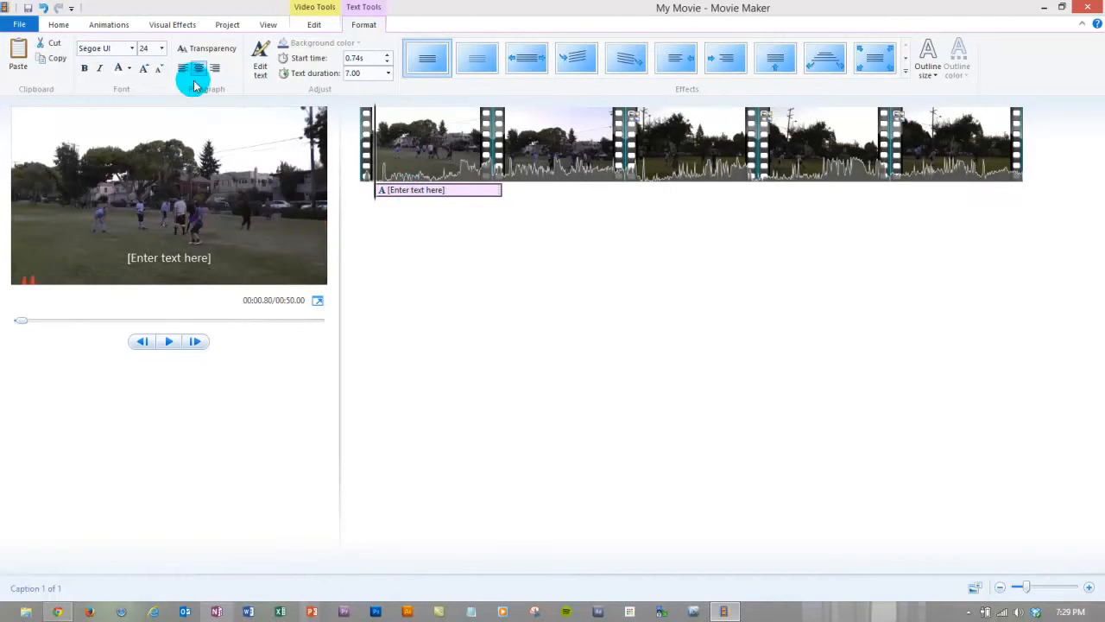
Step: Set the caption's font to Rockwell Extra Bold and replace its placeholder text with "Endsight Super Bowl 2013"
left_click(138, 49)
left_click(152, 326)
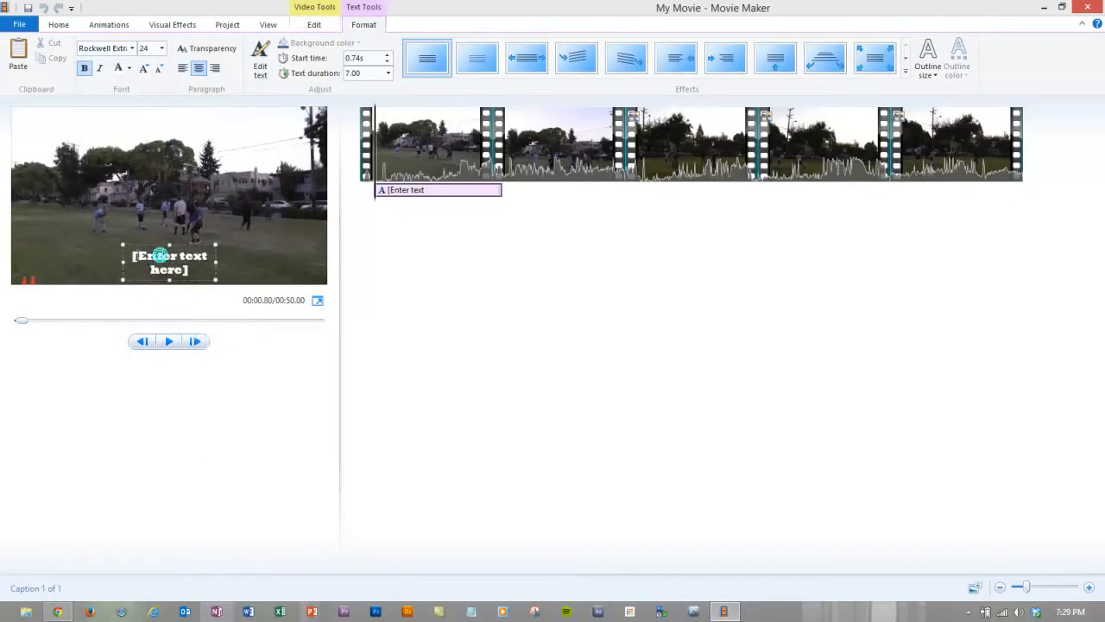
key("ctrl+a")
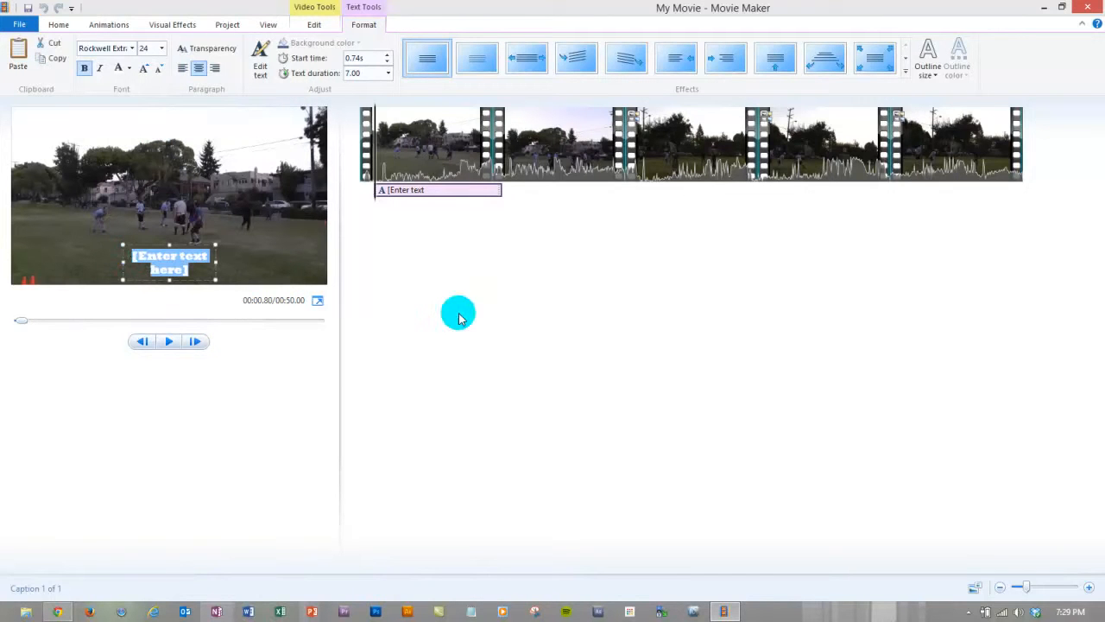
type("Endsight Super")
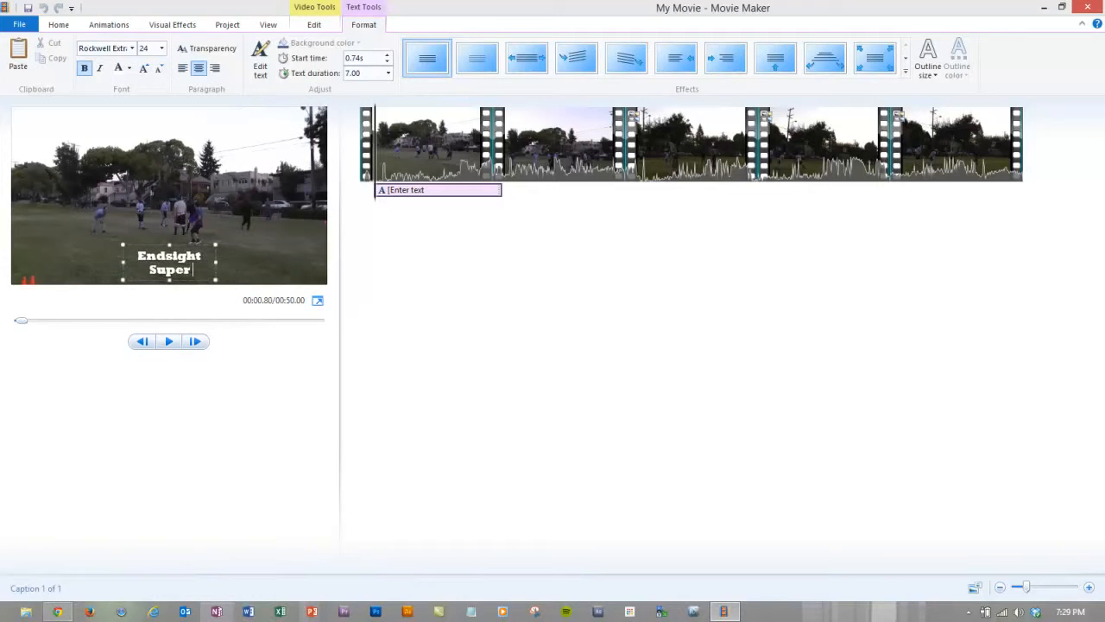
type("Bowl 2013")
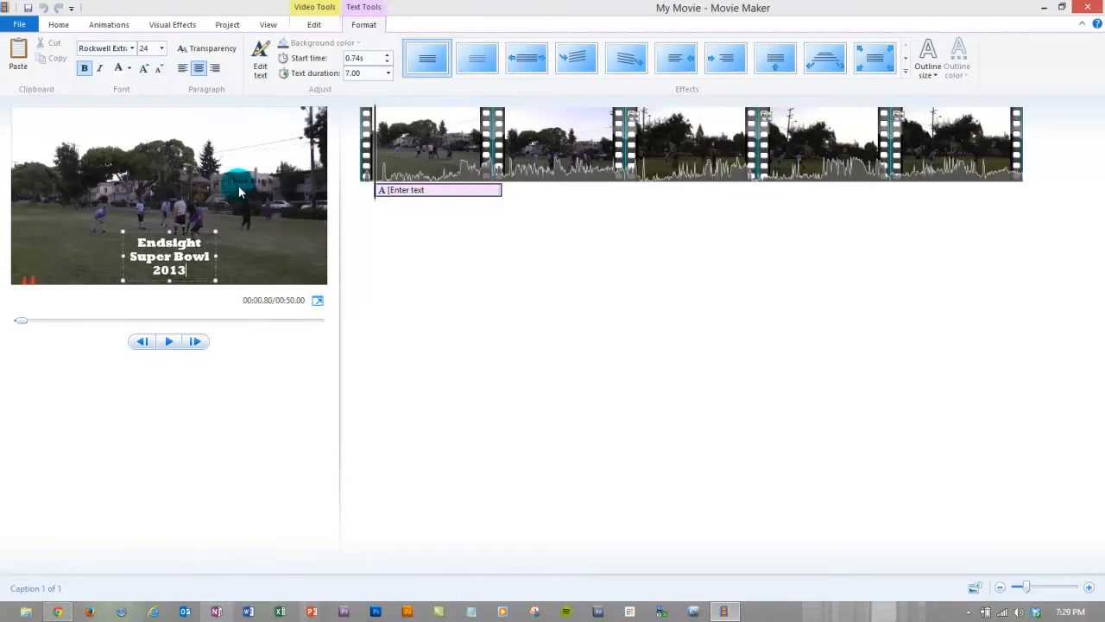
Step: Widen the caption's text box, position it over the lower part of the picture, and enlarge the text to size 36
left_click_drag(113, 234, 31, 210)
left_click_drag(216, 246, 294, 274)
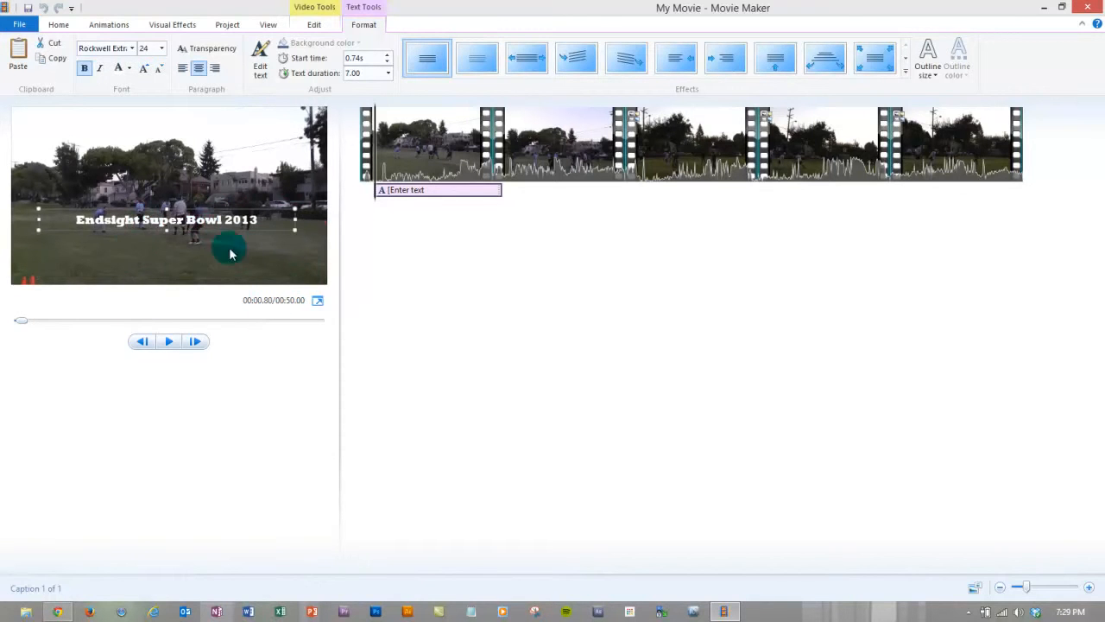
mouse_move(162, 210)
left_mouse_down()
mouse_move(153, 108)
mouse_move(118, 198)
mouse_move(163, 227)
left_mouse_up()
left_click(146, 70)
left_click(145, 71)
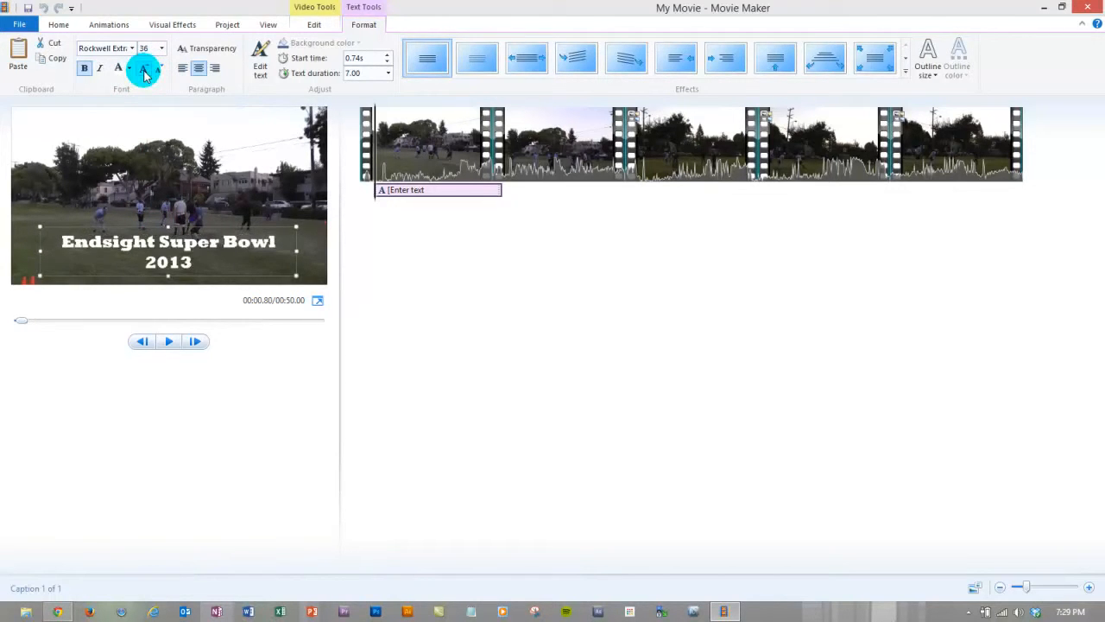
mouse_move(158, 226)
left_mouse_down()
mouse_move(161, 218)
mouse_move(157, 226)
left_mouse_up()
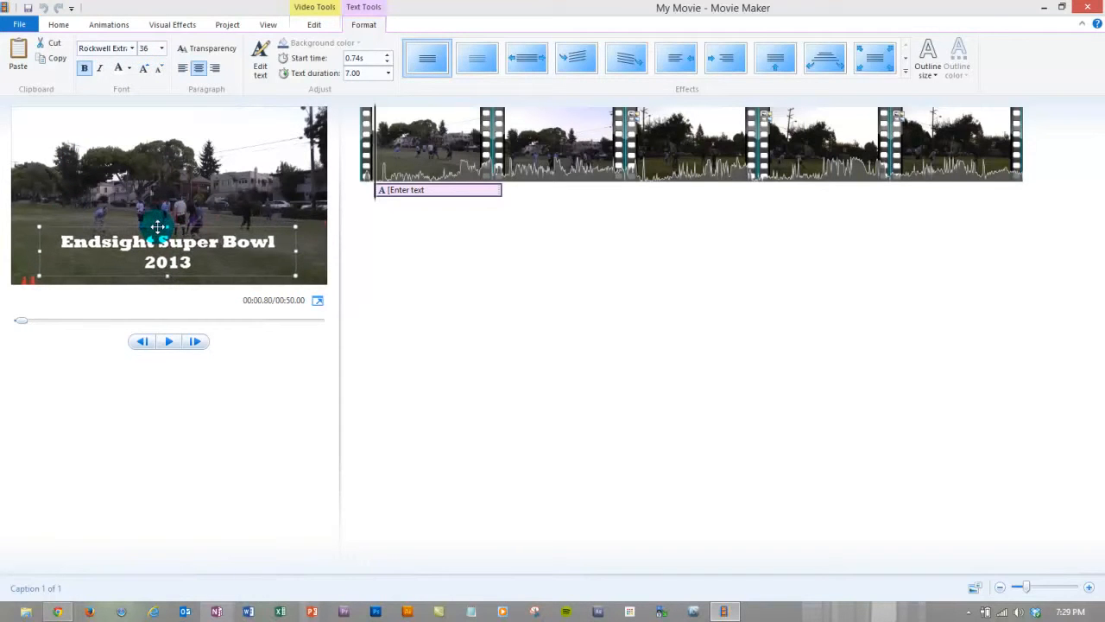
Step: Color the caption text a custom golden yellow, with hue about 35, saturation about 226 and luminosity 120
left_click(128, 73)
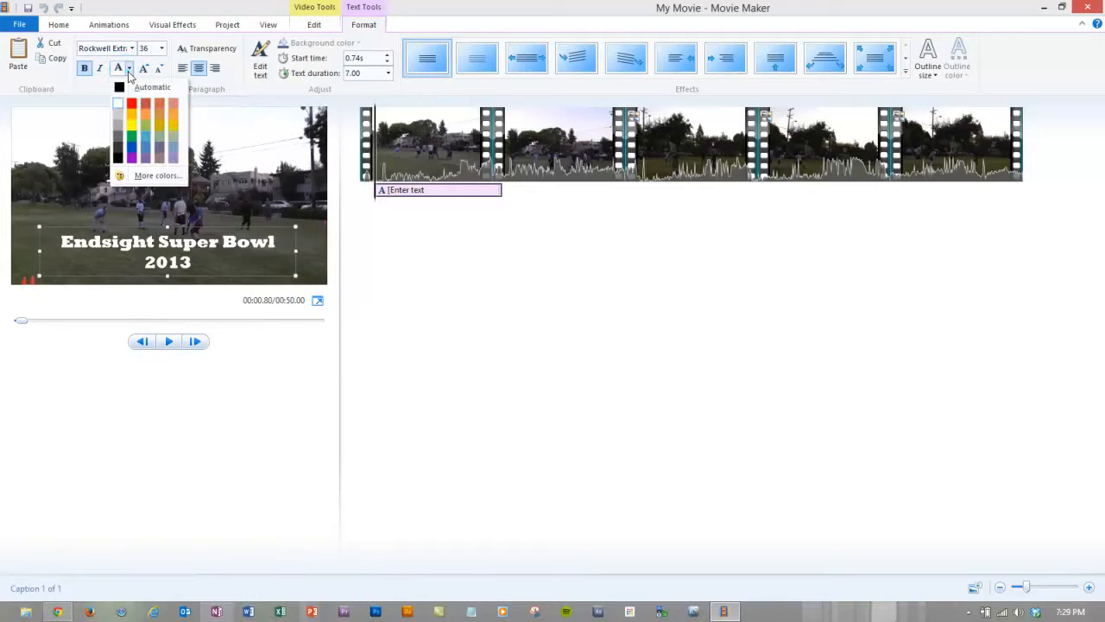
left_click(131, 118)
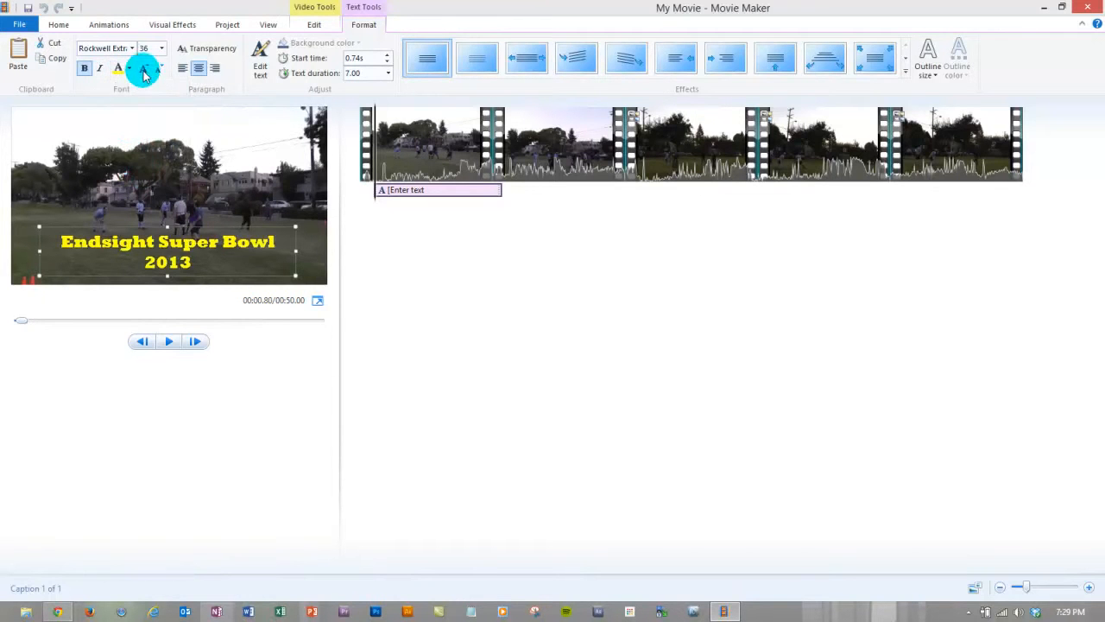
left_click(130, 72)
left_click(142, 173)
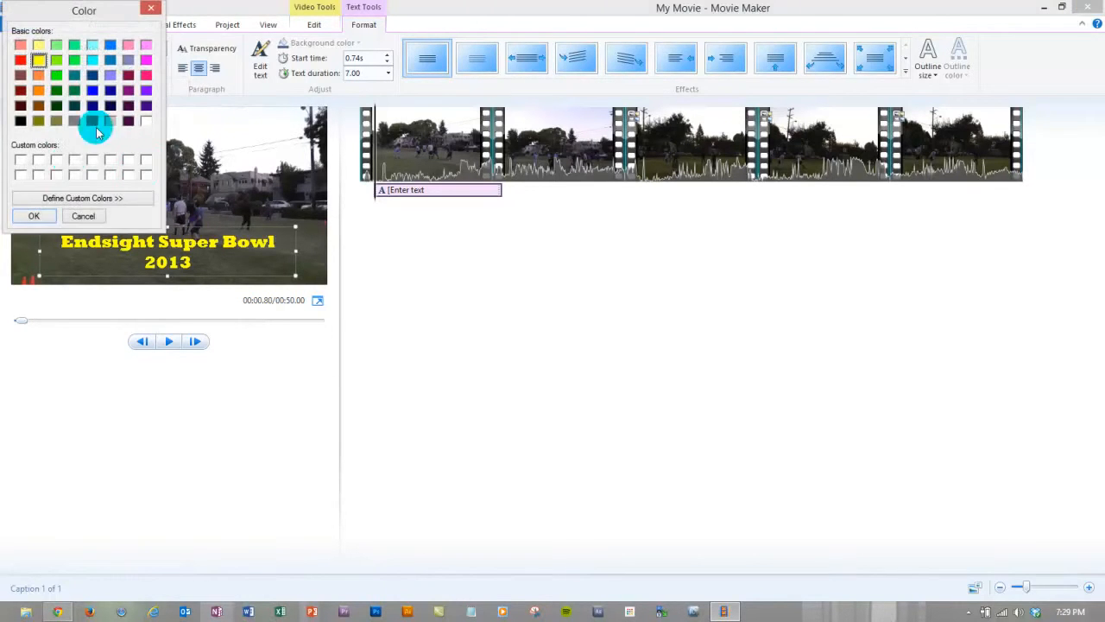
left_click(75, 198)
left_click(183, 36)
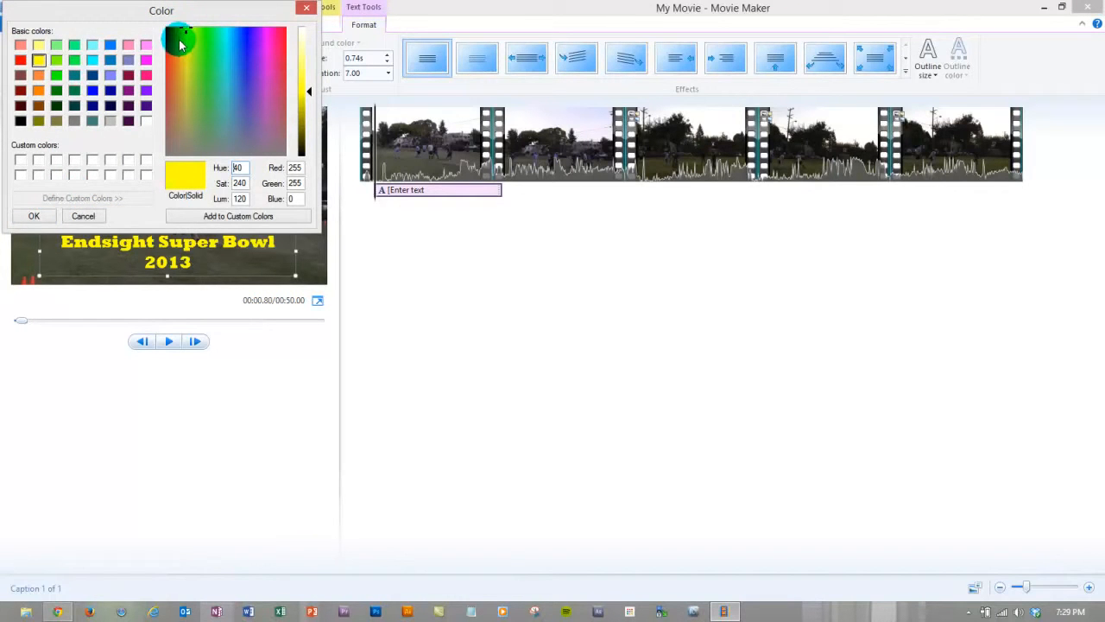
left_click(181, 45)
left_click_drag(183, 37, 185, 40)
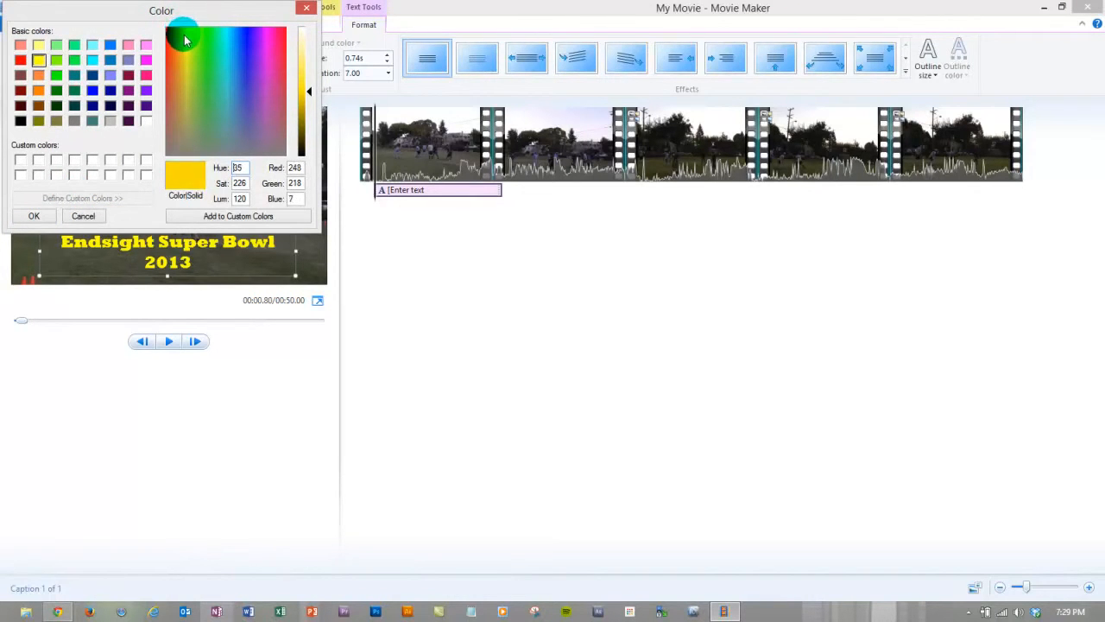
left_click(35, 216)
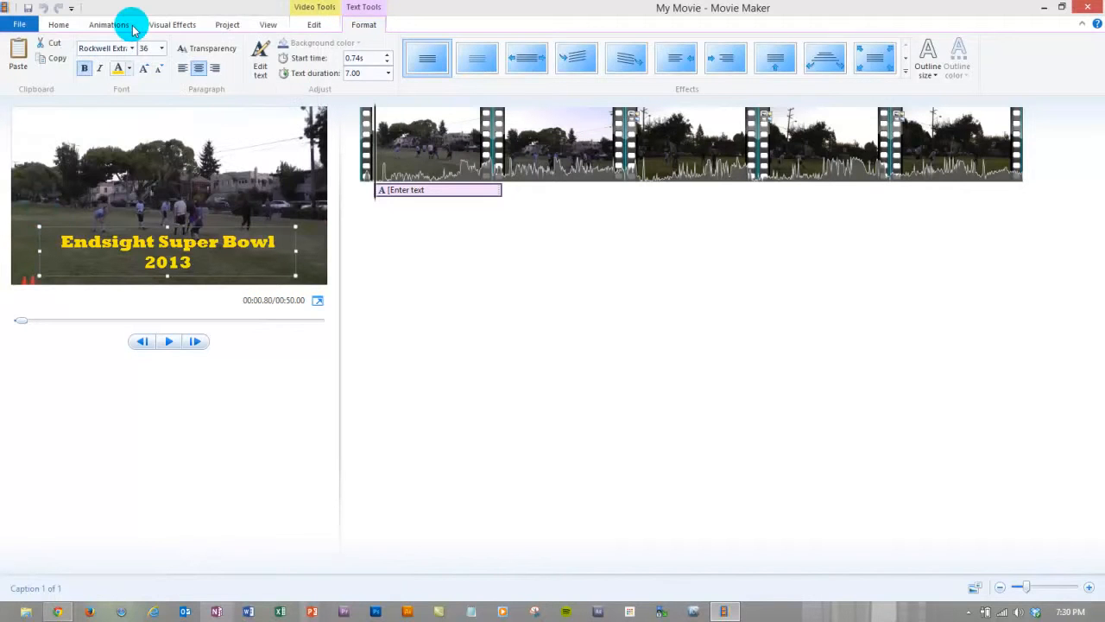
Step: Give the caption text a narrow outline in a dark gray theme color
left_click(658, 138)
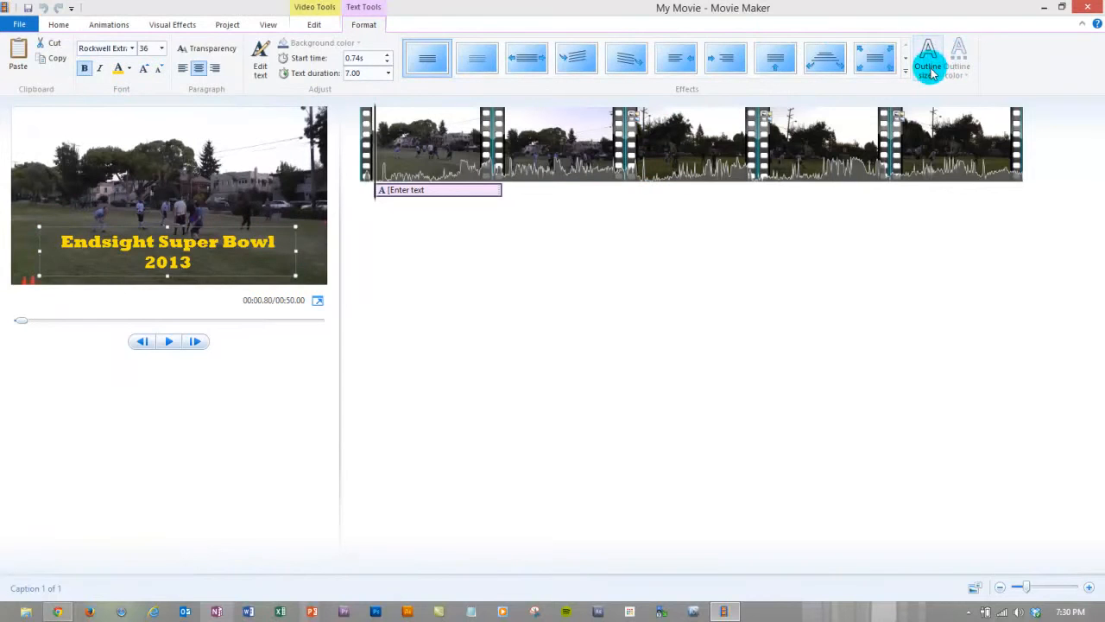
left_click(930, 70)
left_click(945, 123)
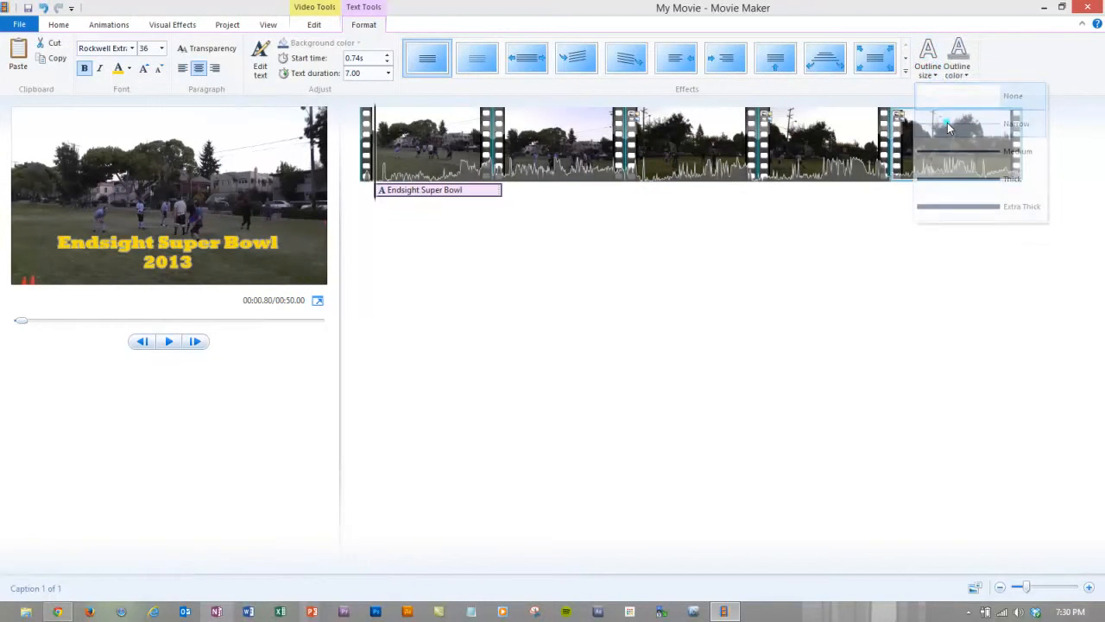
left_click(961, 76)
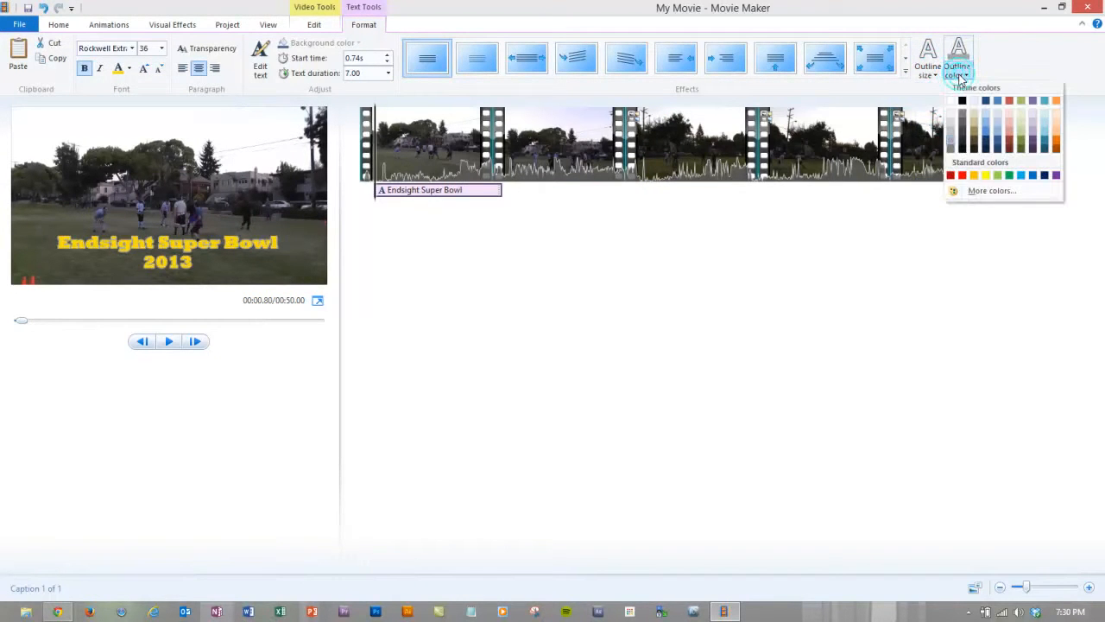
left_click(964, 128)
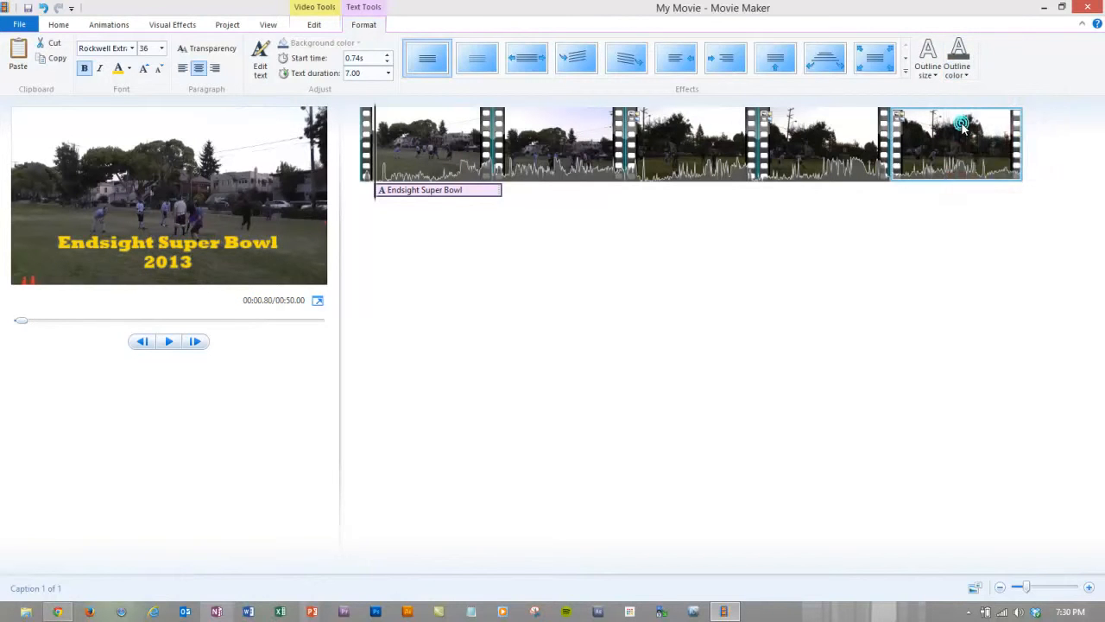
Step: Apply the first Emphasis text effect to the caption and scrub through the timeline to preview it
mouse_move(374, 197)
left_mouse_down()
mouse_move(510, 181)
mouse_move(386, 207)
mouse_move(355, 202)
left_mouse_up()
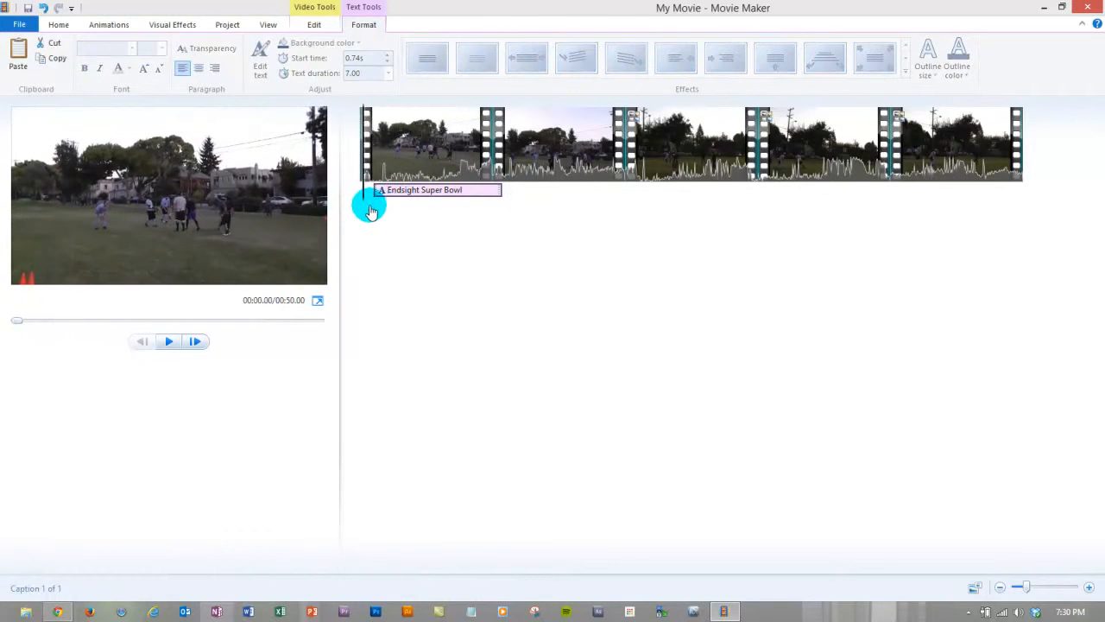
left_click_drag(719, 216, 495, 216)
left_click(494, 198)
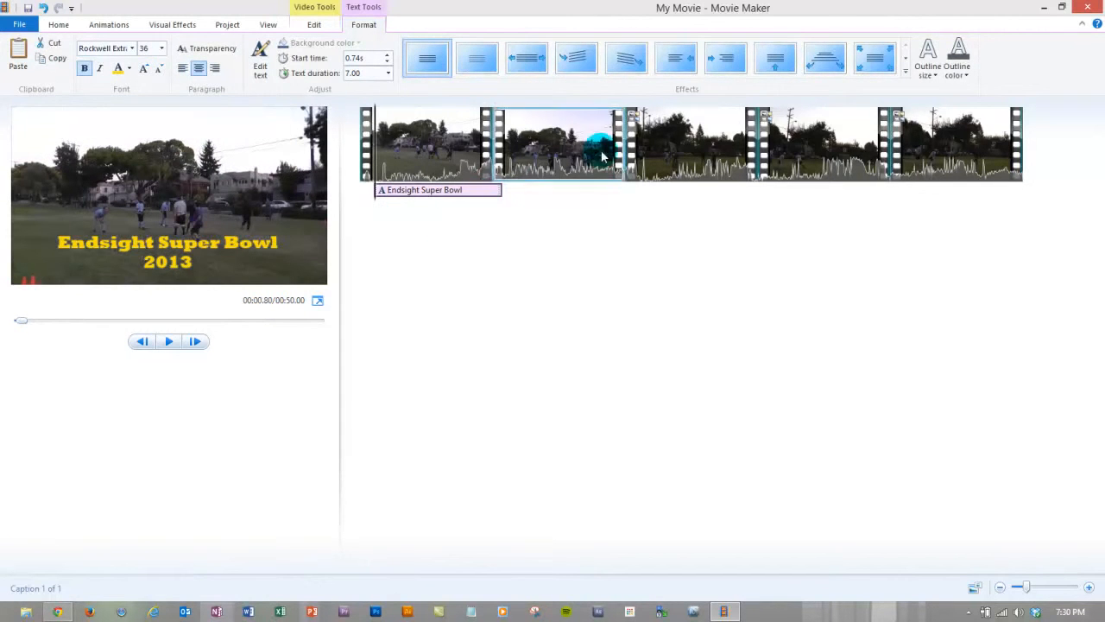
left_click(908, 75)
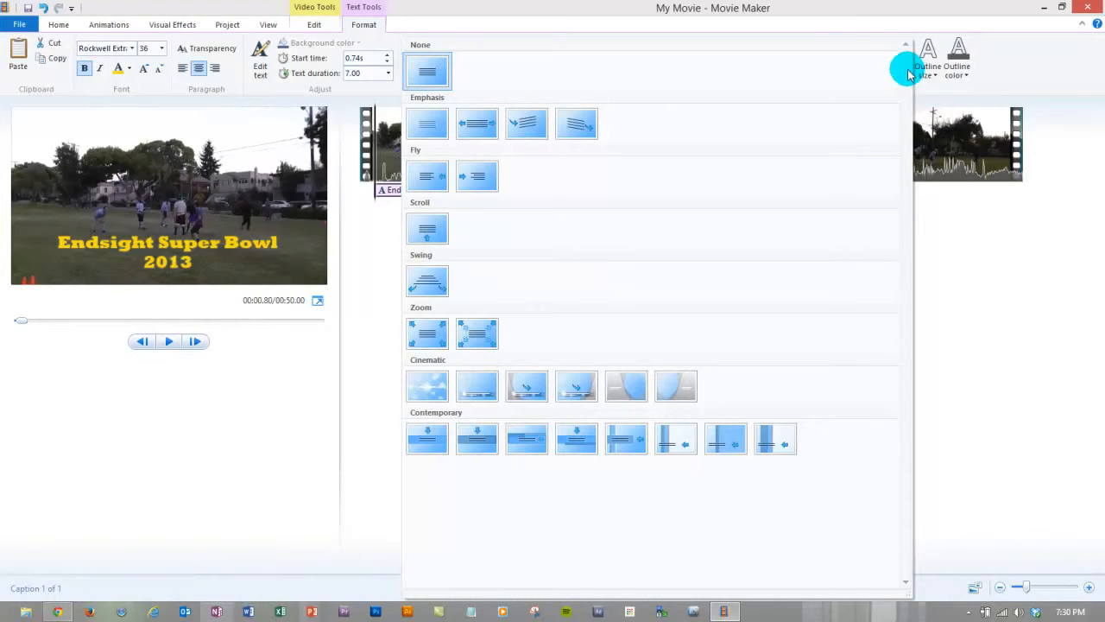
left_click(167, 342)
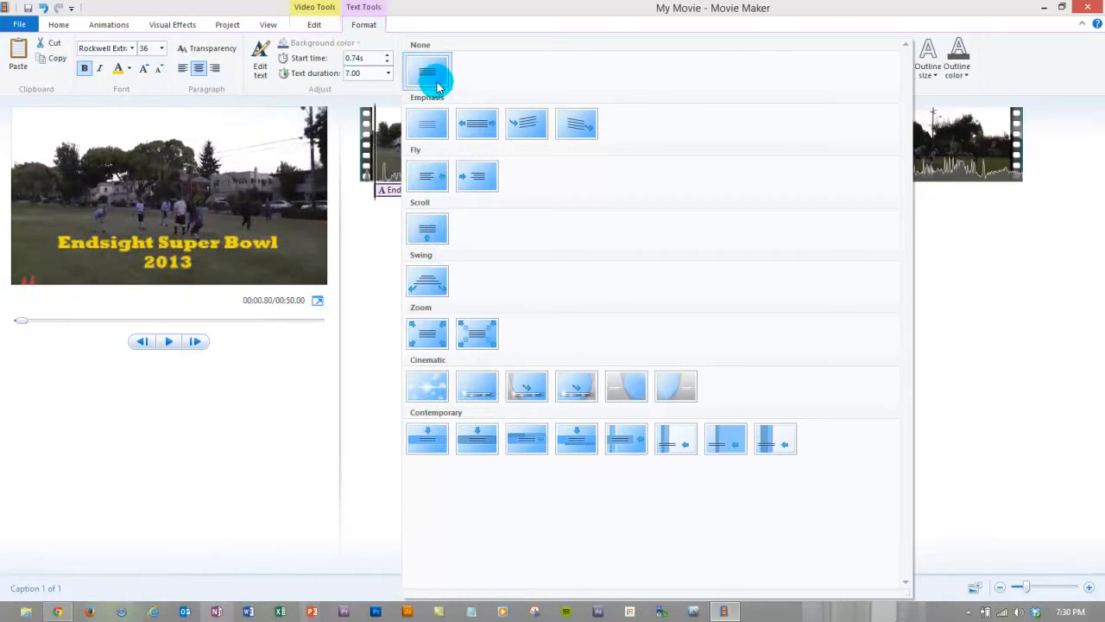
left_click(437, 135)
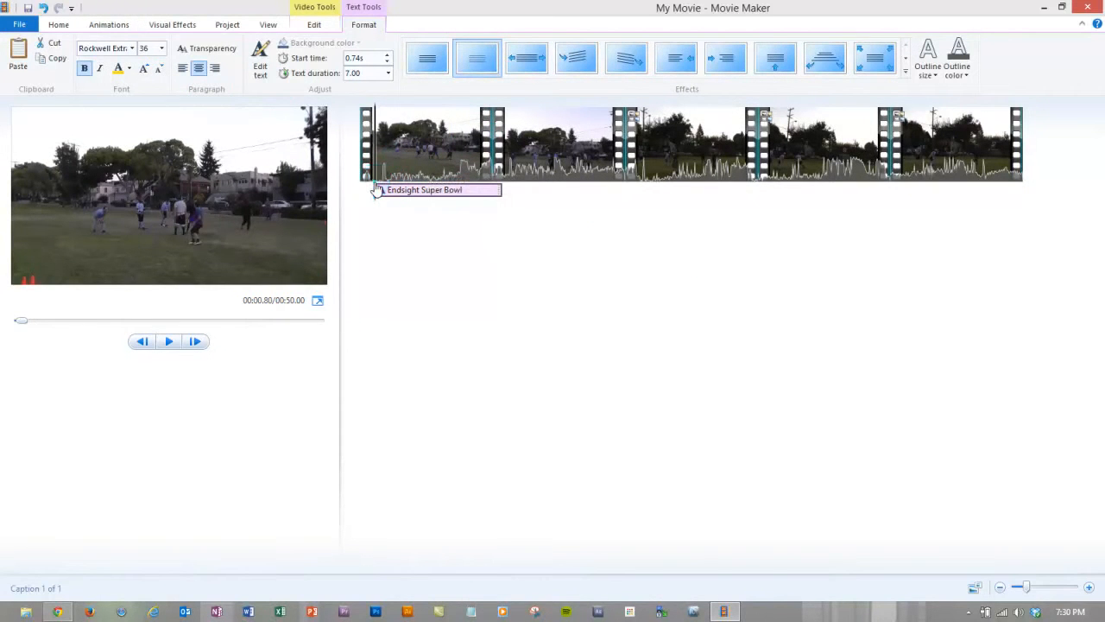
left_click_drag(495, 183, 661, 168)
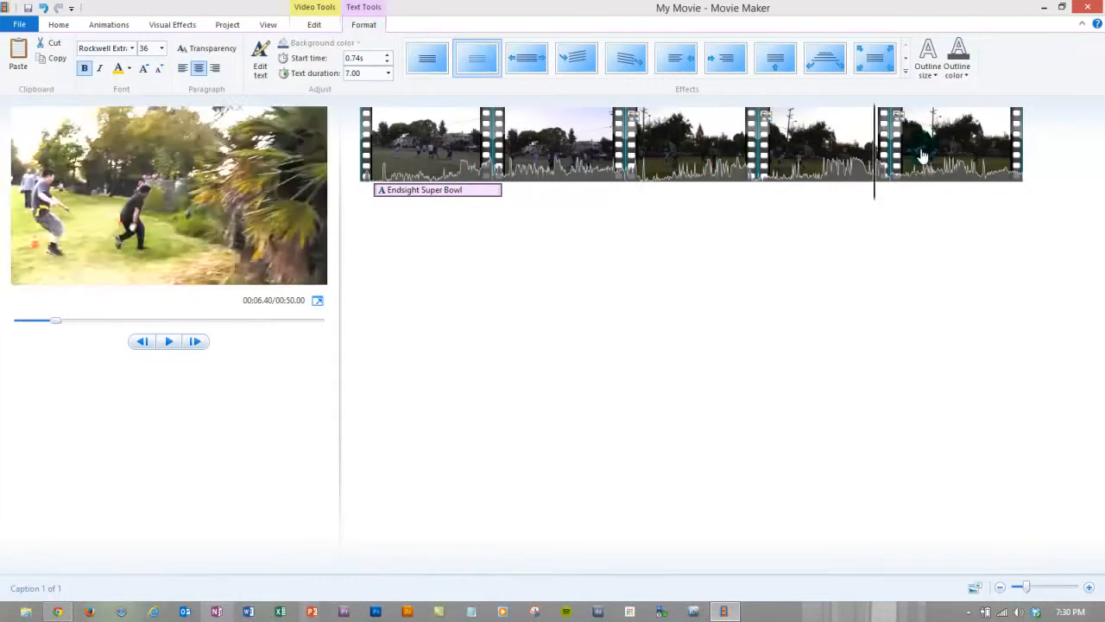
Step: Examine the editing options and the transitions available for the first clip
left_click(440, 142)
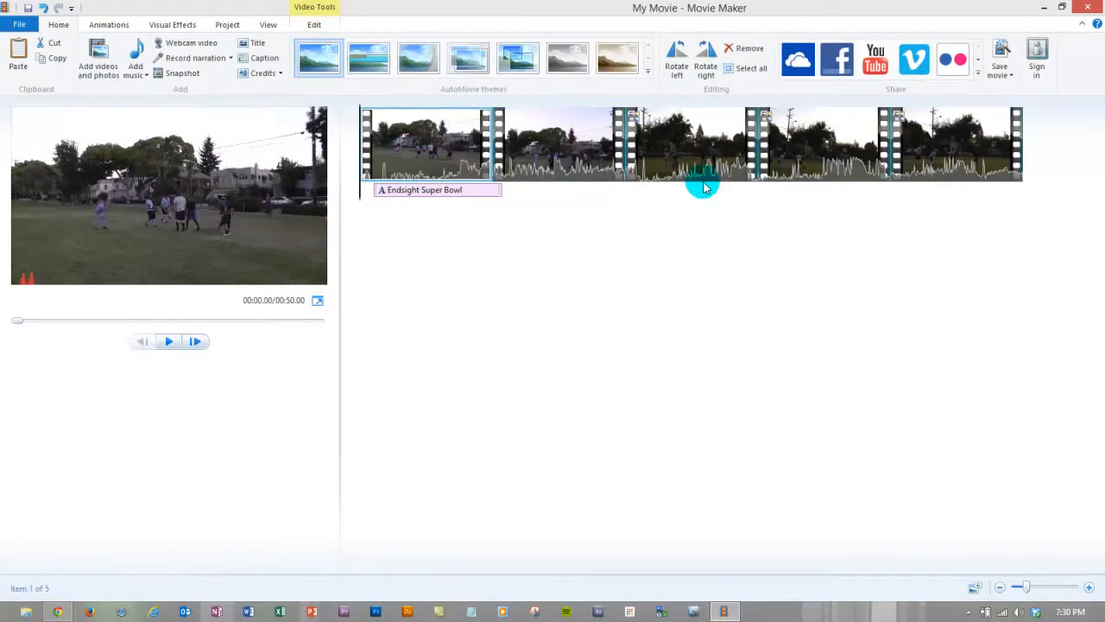
left_click(313, 25)
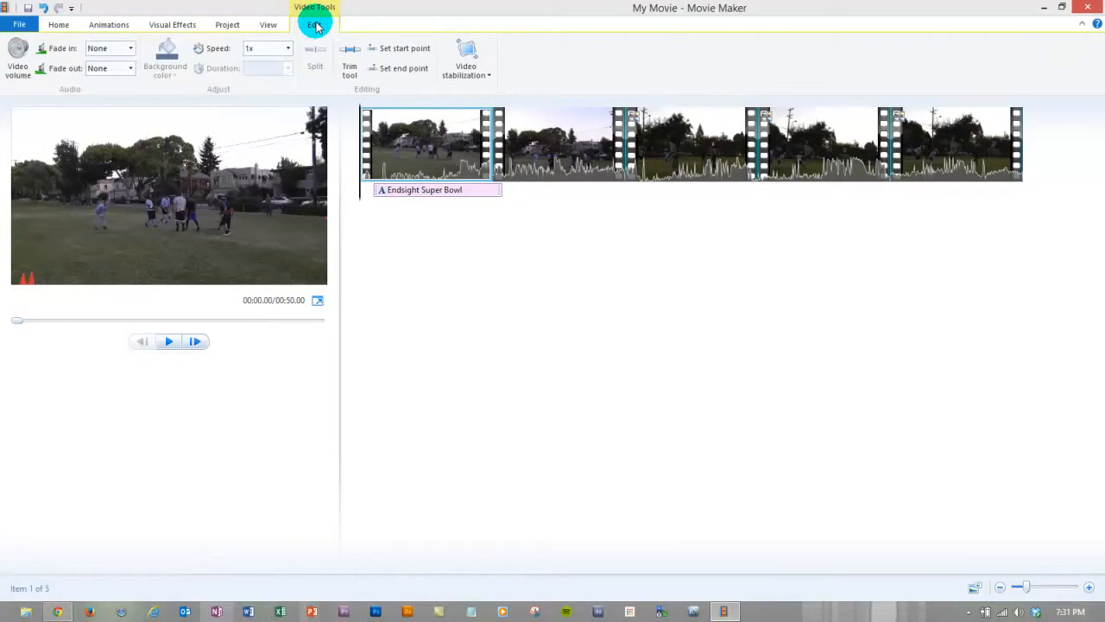
left_click(110, 25)
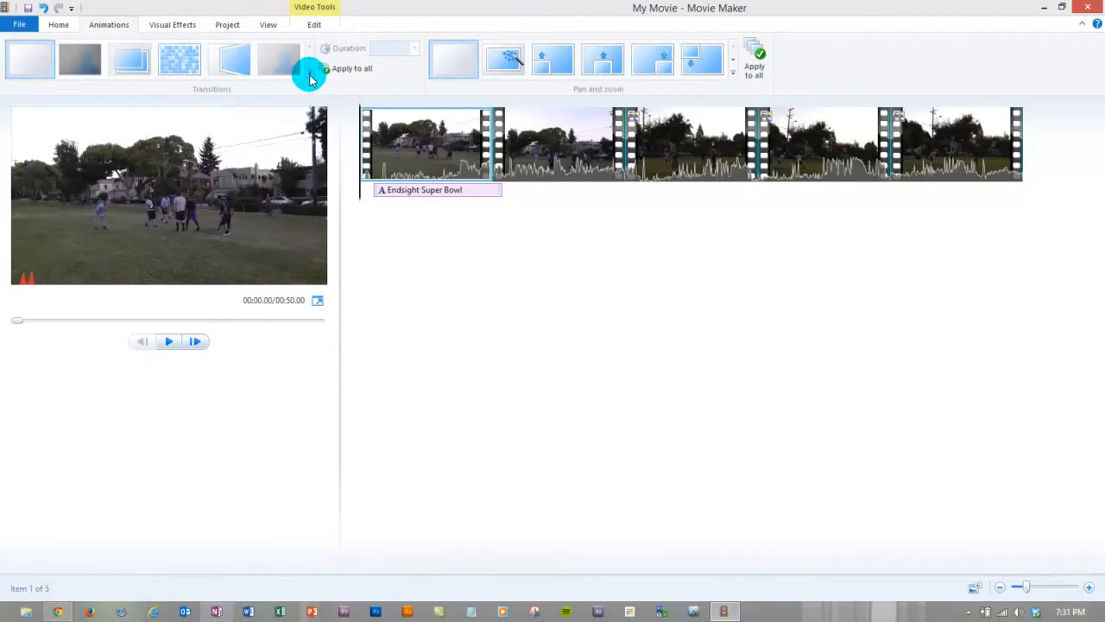
left_click(310, 74)
left_click_drag(313, 69, 289, 54)
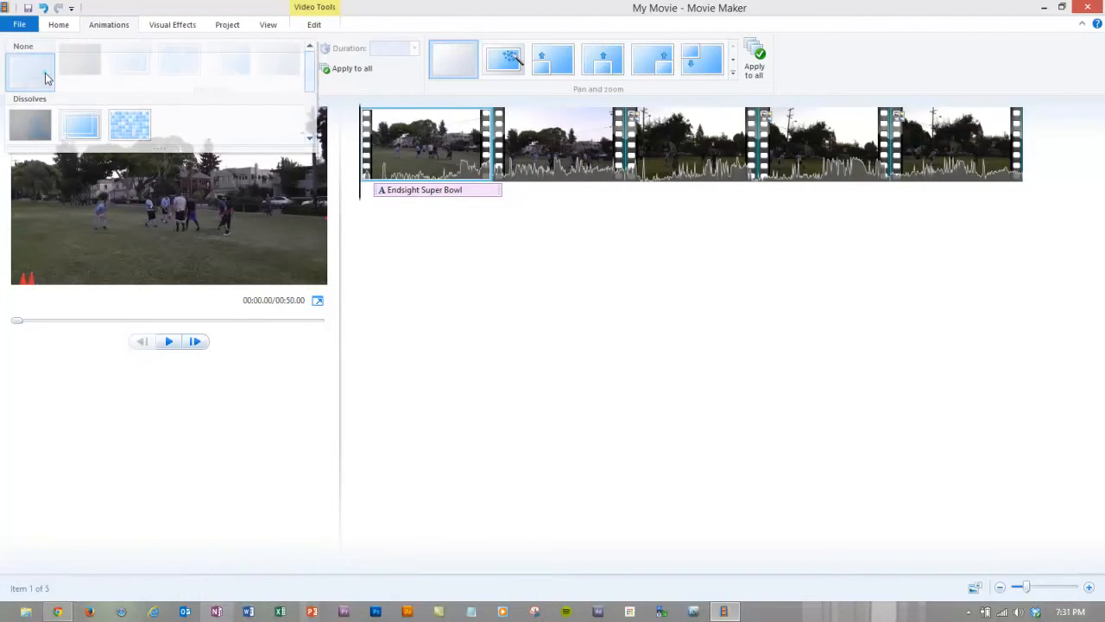
left_click(45, 78)
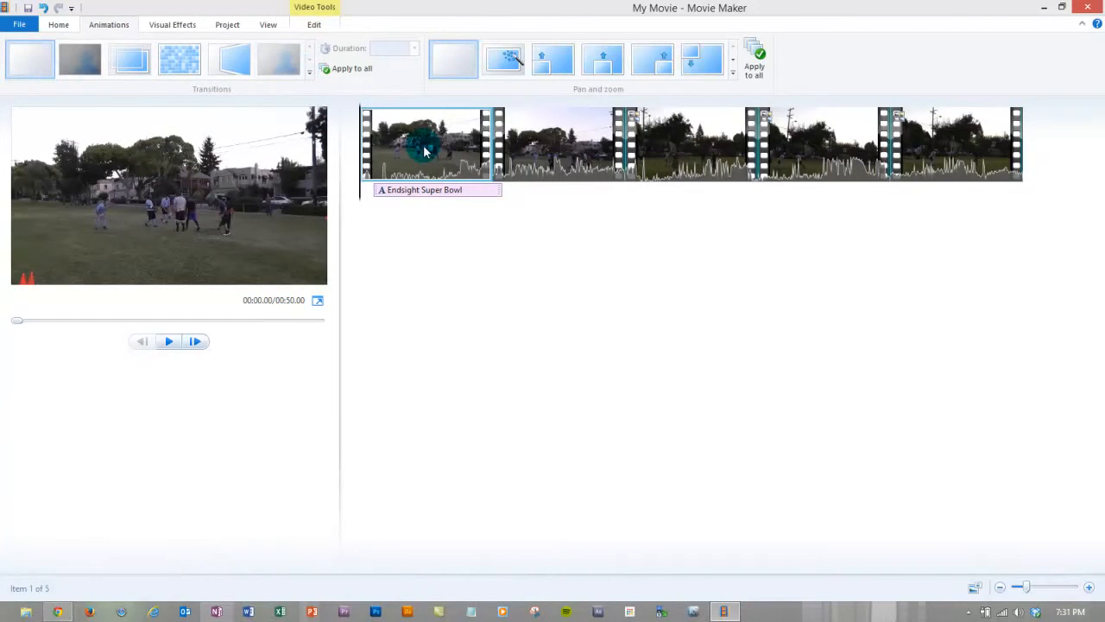
left_click(561, 155)
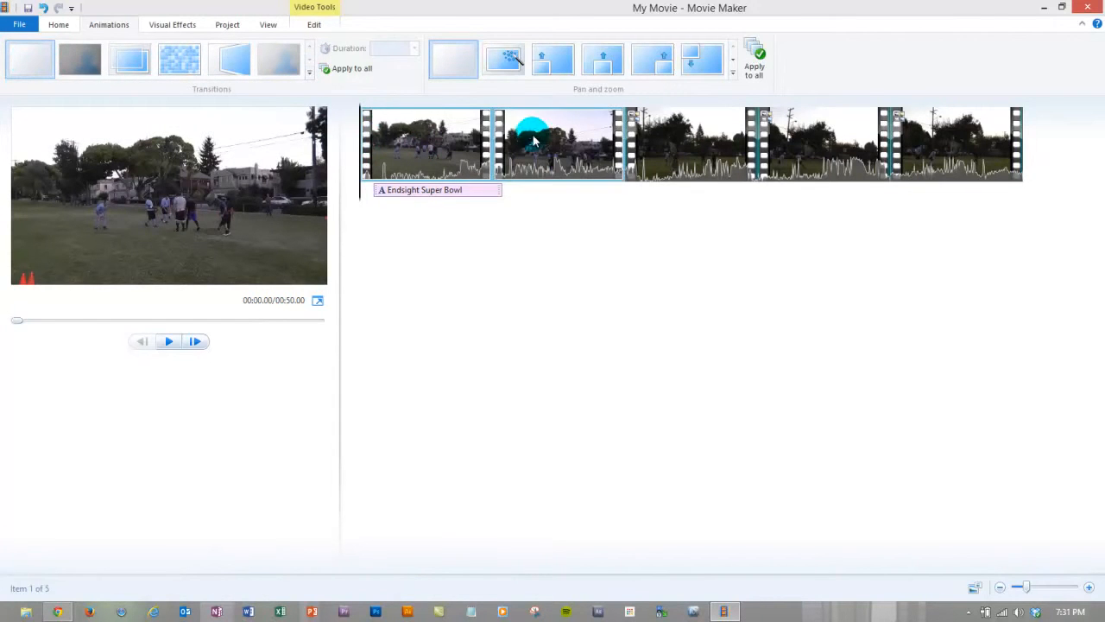
left_click(459, 154)
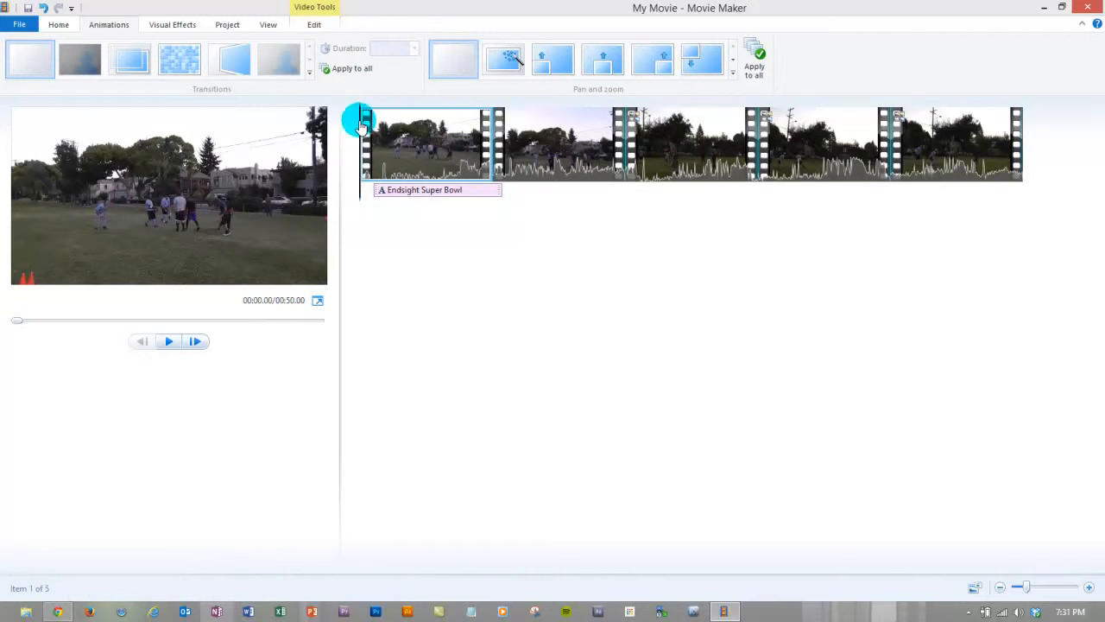
left_click(313, 79)
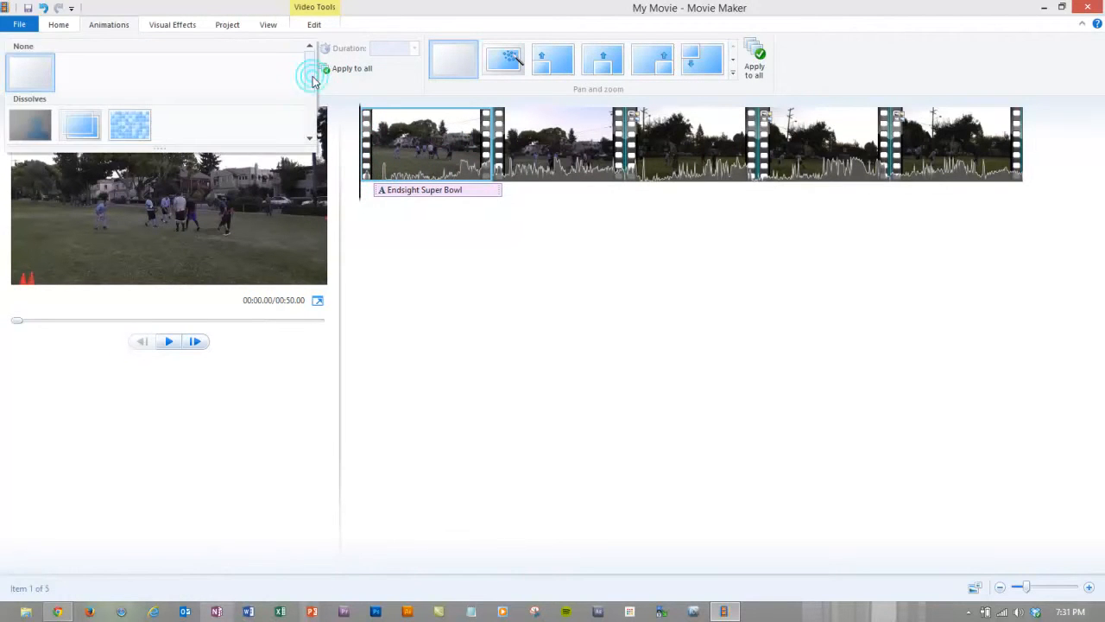
mouse_move(314, 84)
left_mouse_down()
mouse_move(314, 130)
mouse_move(317, 65)
left_mouse_up()
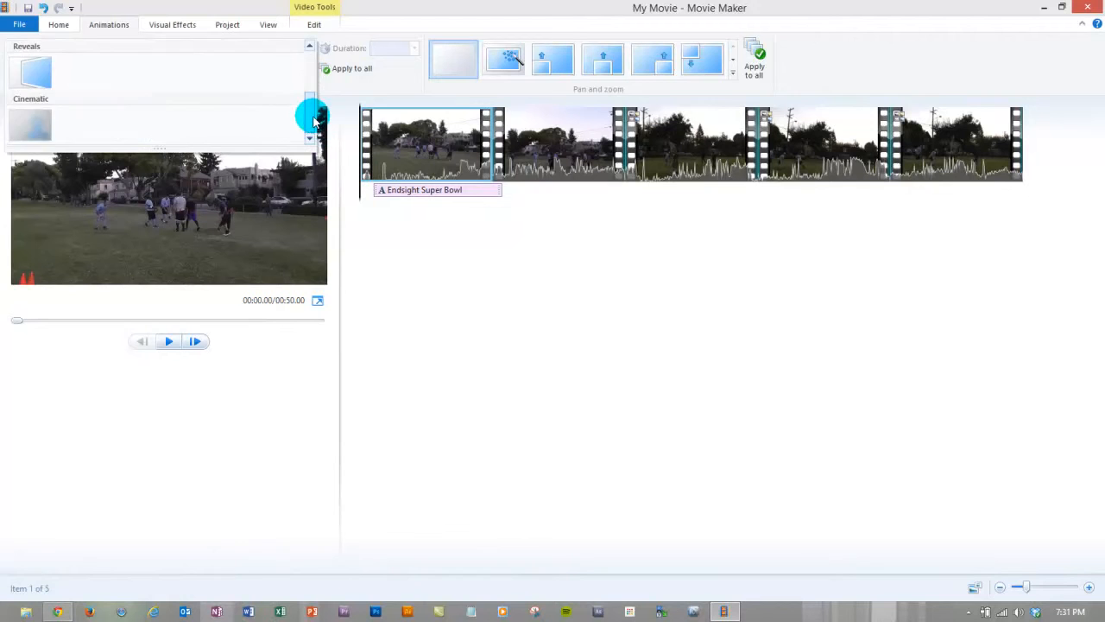
left_click(405, 158)
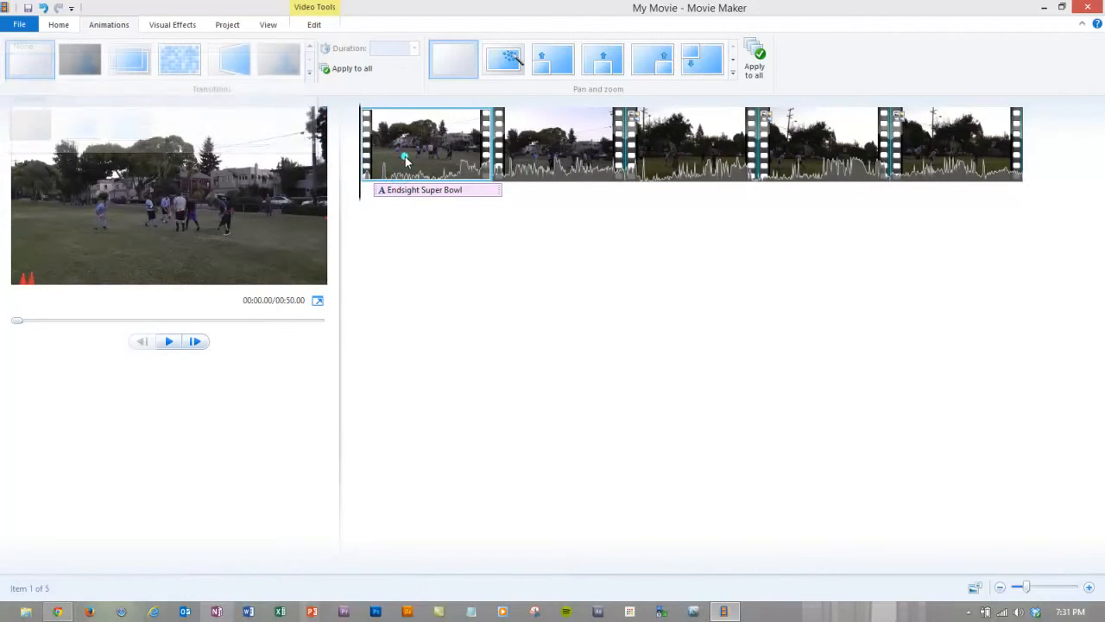
Step: Browse the transitions for the second clip and apply the third Dissolves transition, a crossfade, at its start
left_click(526, 157)
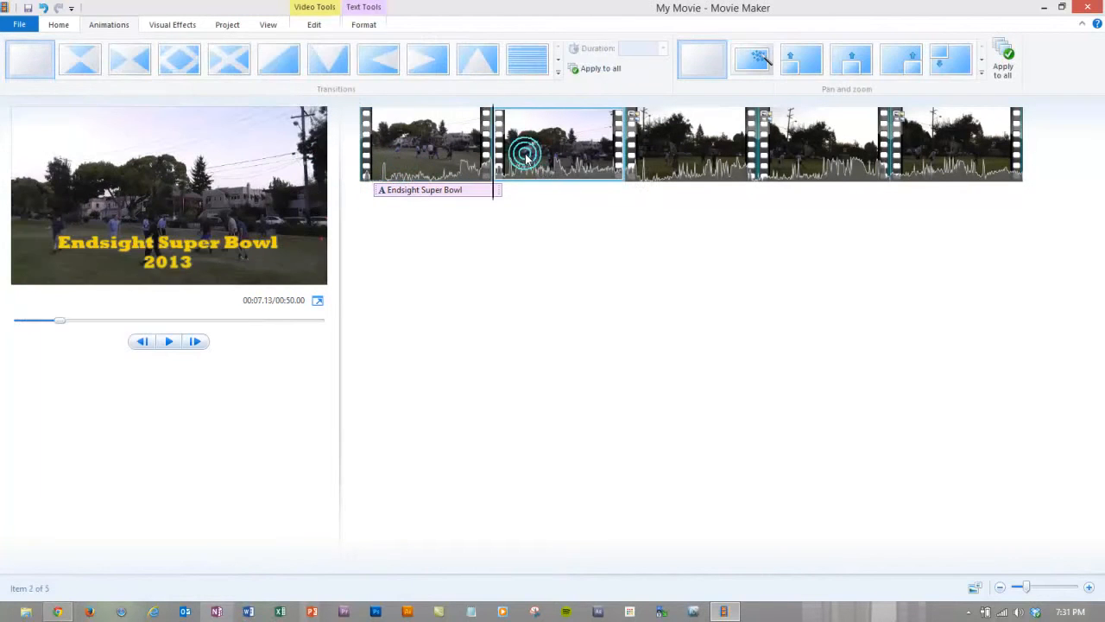
left_click(558, 71)
scroll(558, 86, "down", 10)
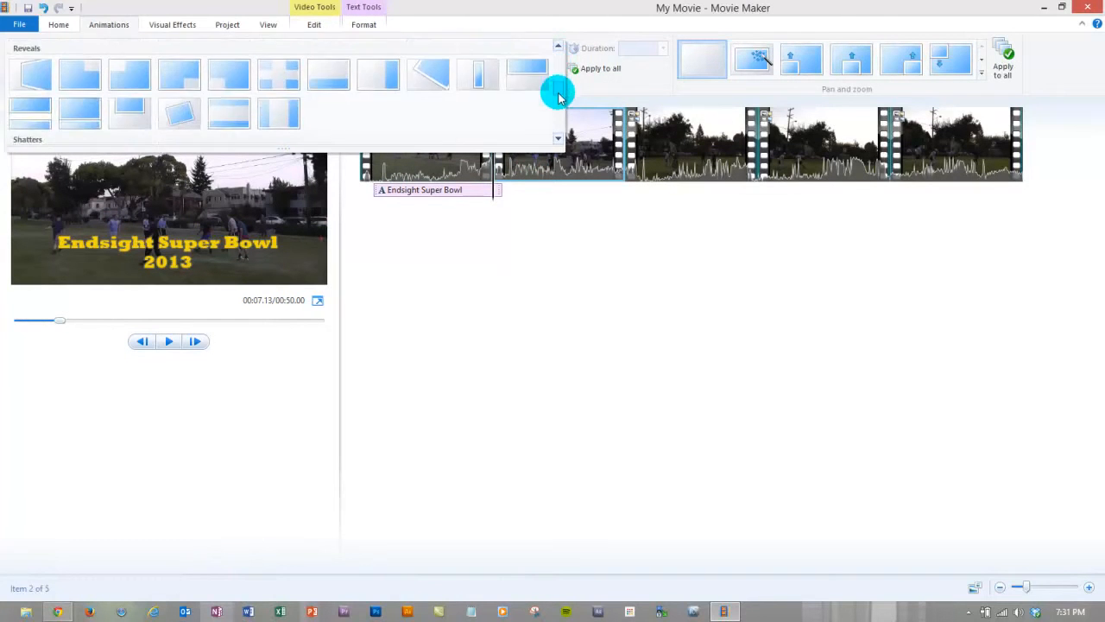
left_click_drag(557, 85, 560, 49)
left_click(507, 177)
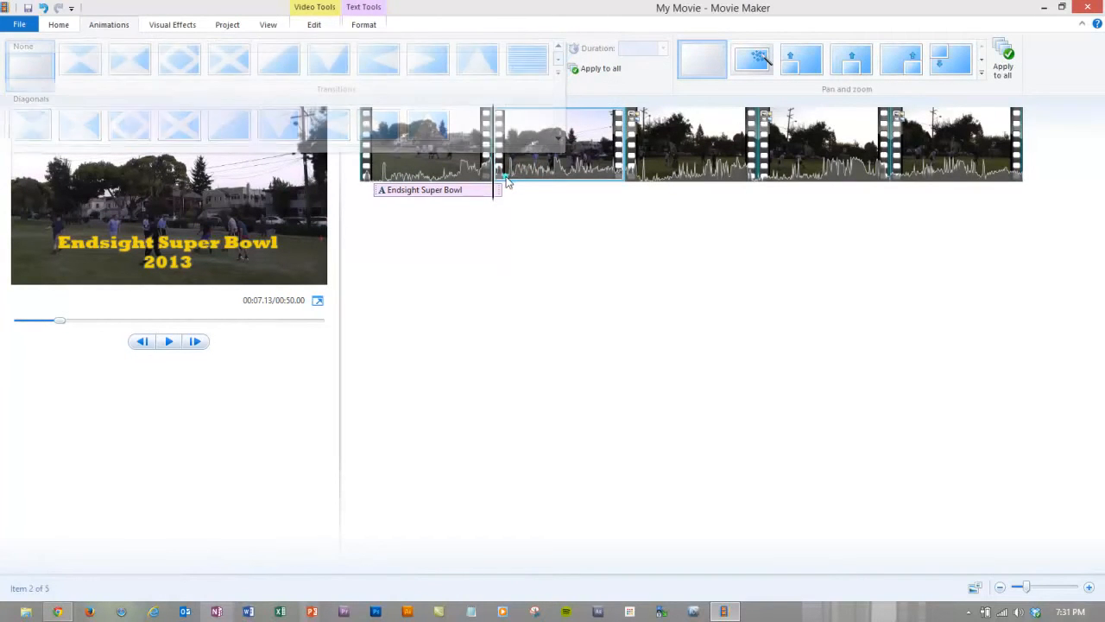
left_click(526, 59)
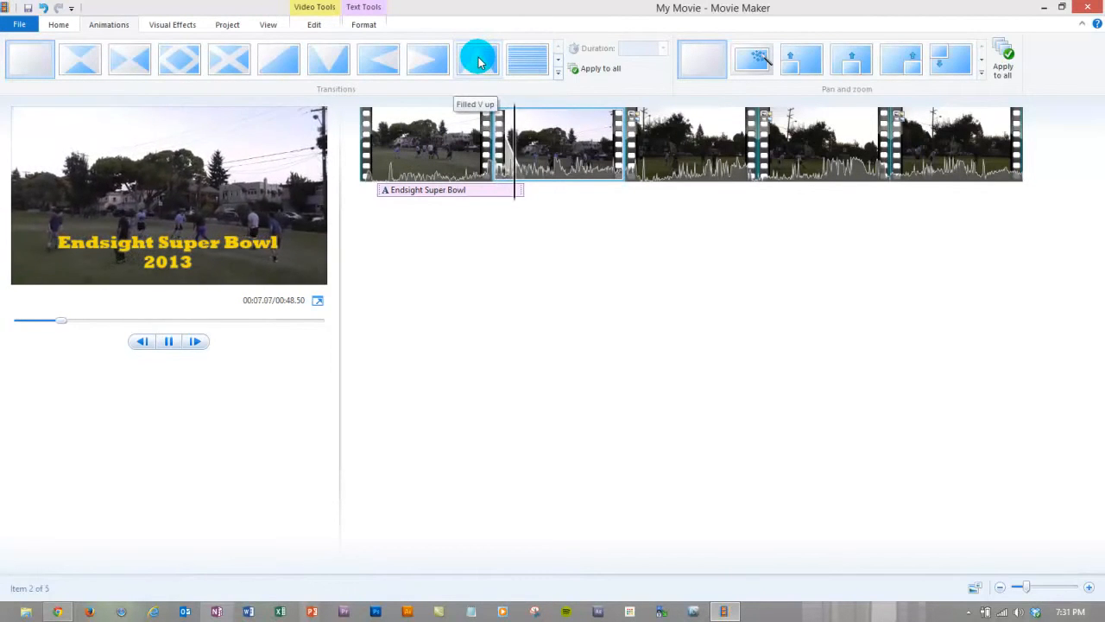
left_click(559, 76)
scroll(562, 82, "down", 3)
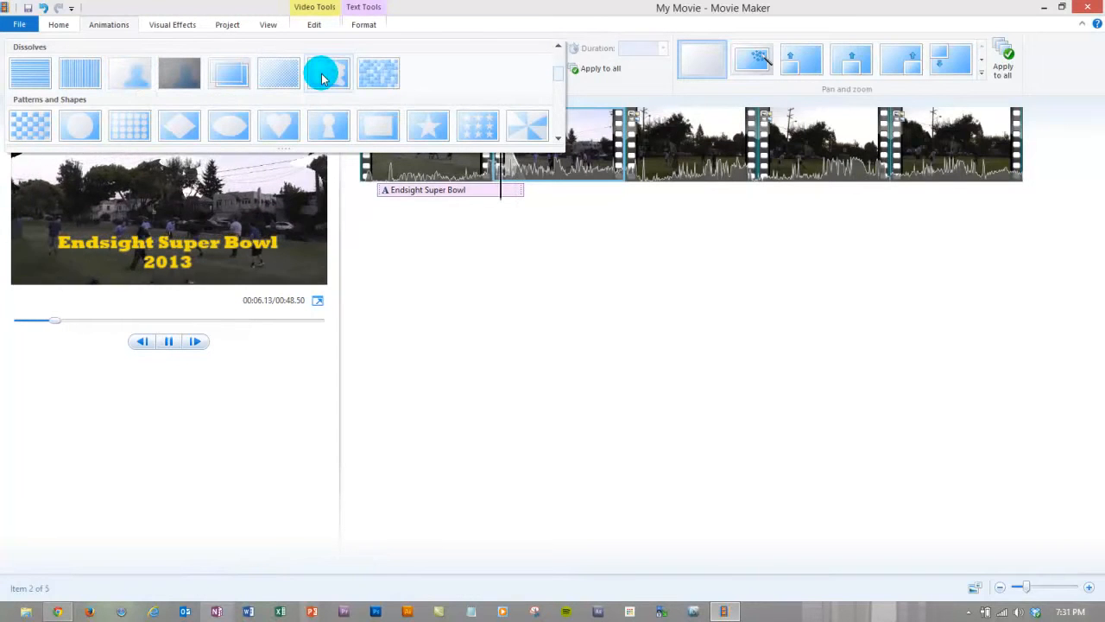
left_click(138, 76)
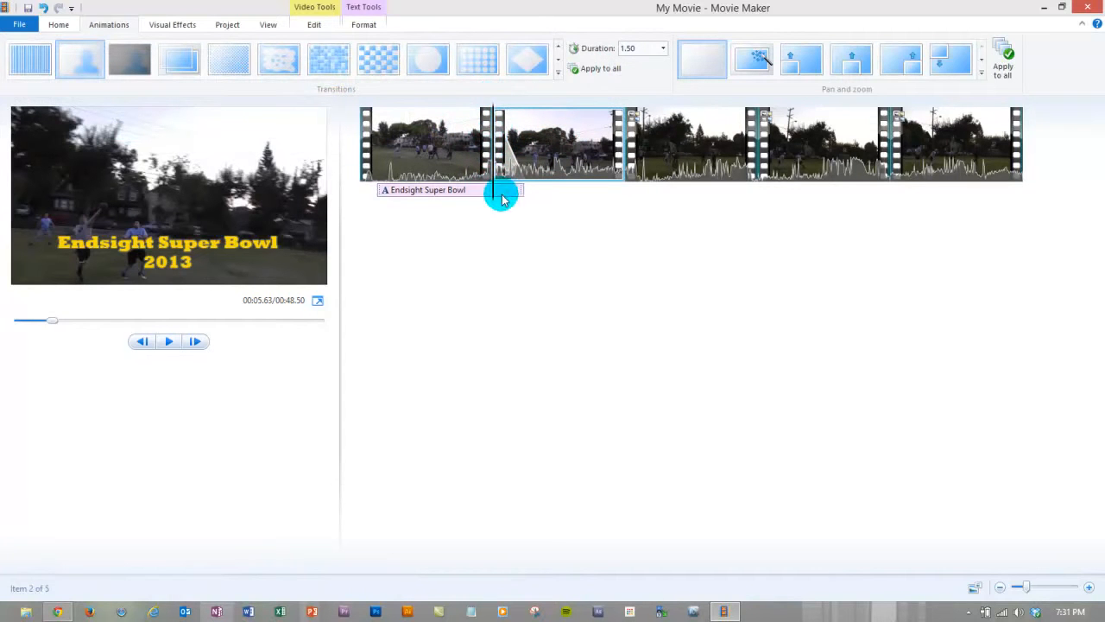
Step: Scrub through the second clip's crossfade, apply the transition to all clips, and return to the first clip
left_click_drag(488, 194, 520, 187)
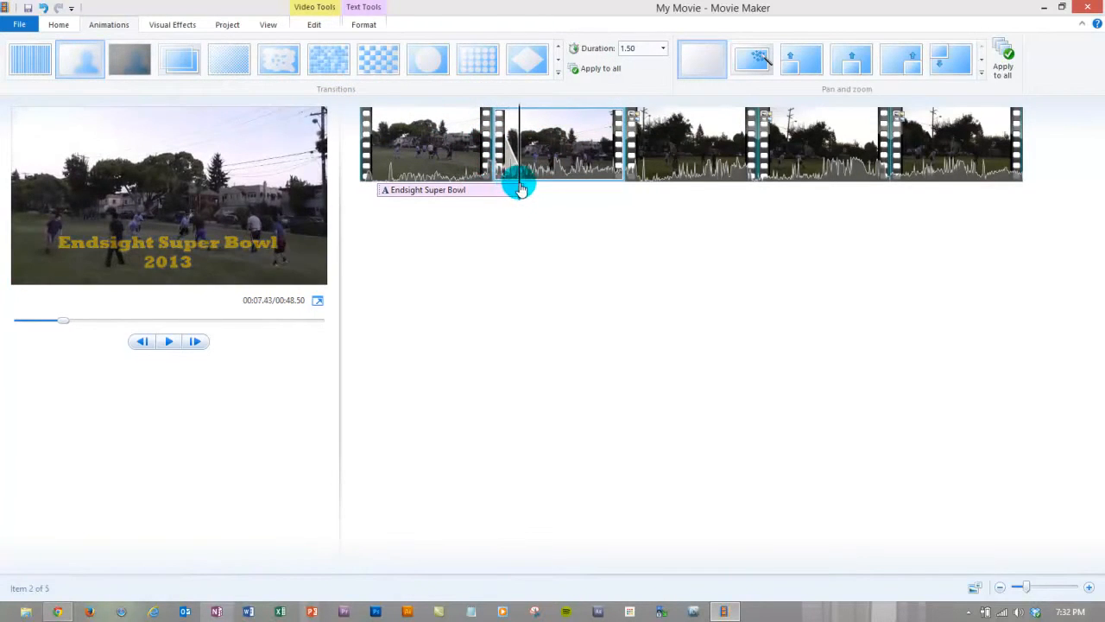
left_click(596, 71)
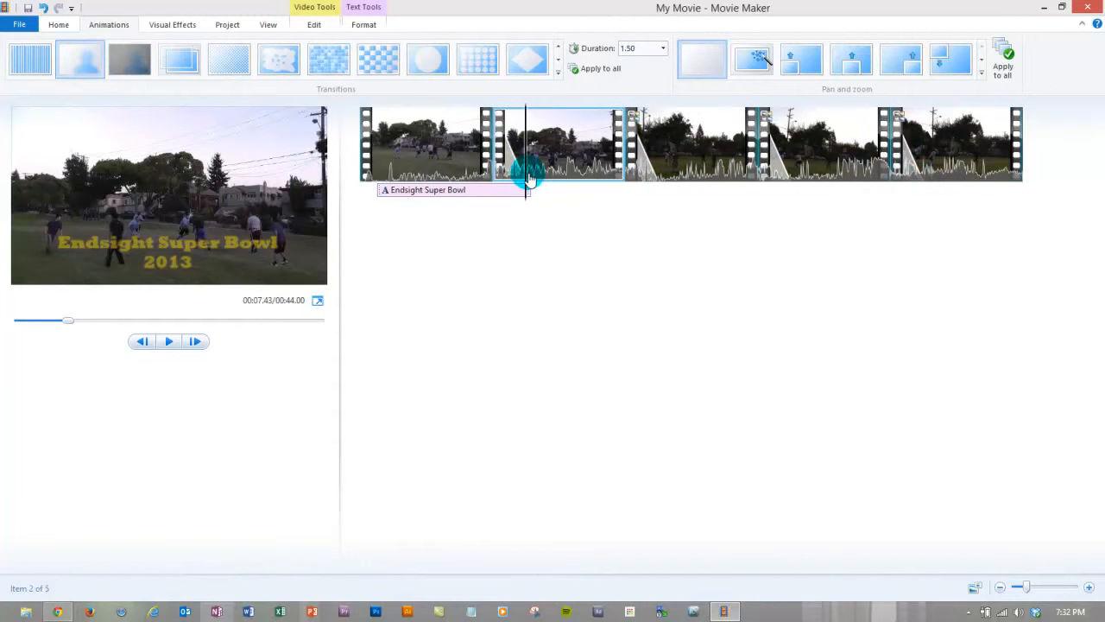
left_click(364, 160)
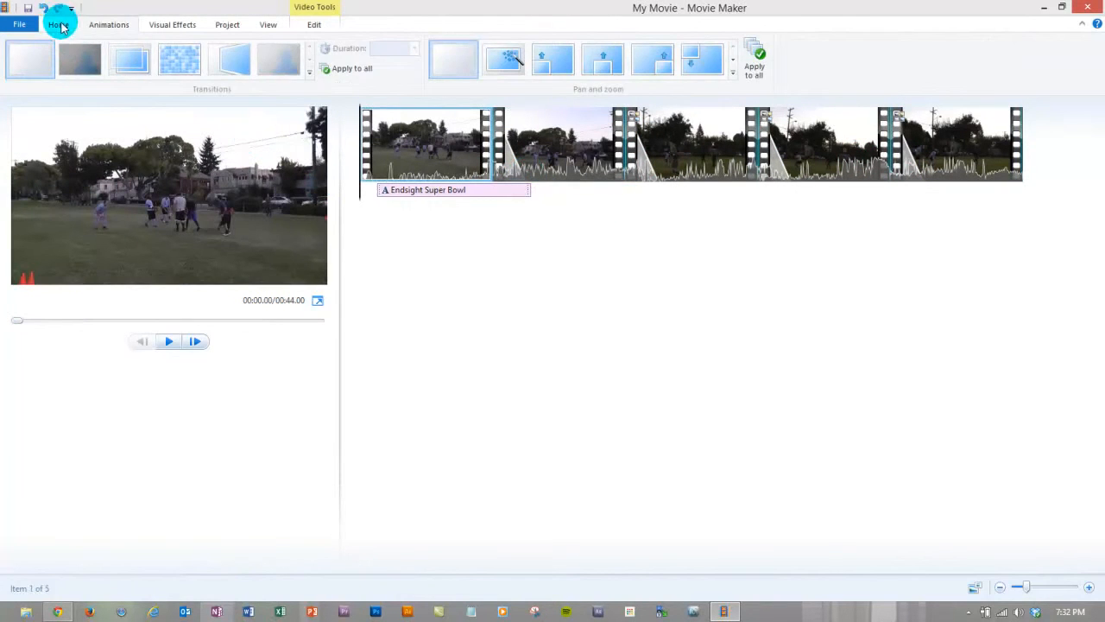
Step: Insert a title card near the end of the project and move it behind the fifth clip
left_click(58, 25)
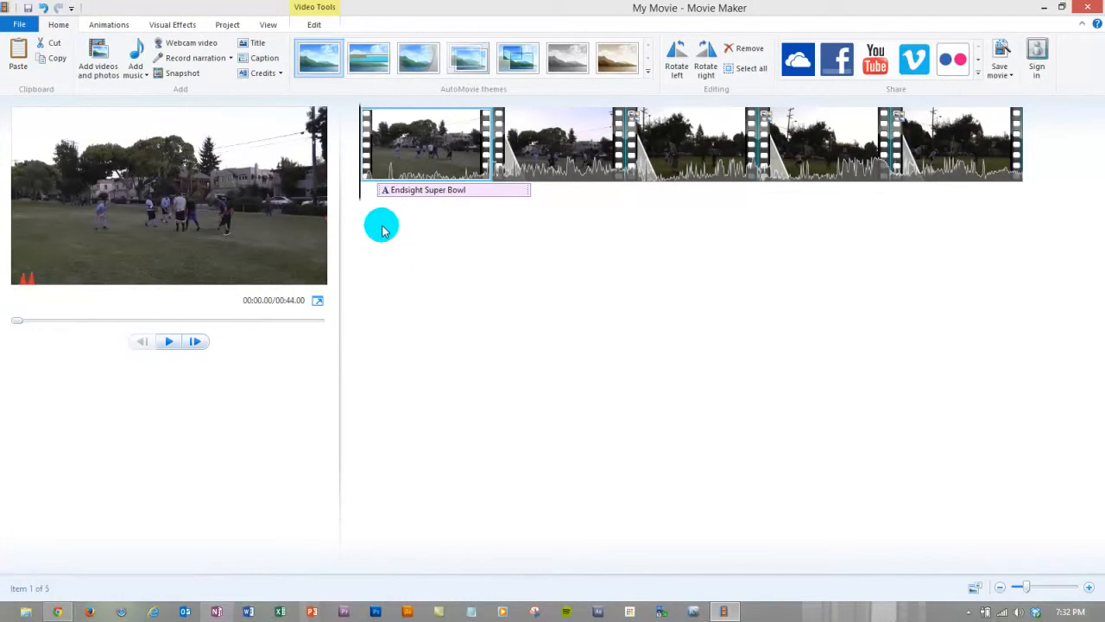
left_click_drag(358, 196, 1028, 147)
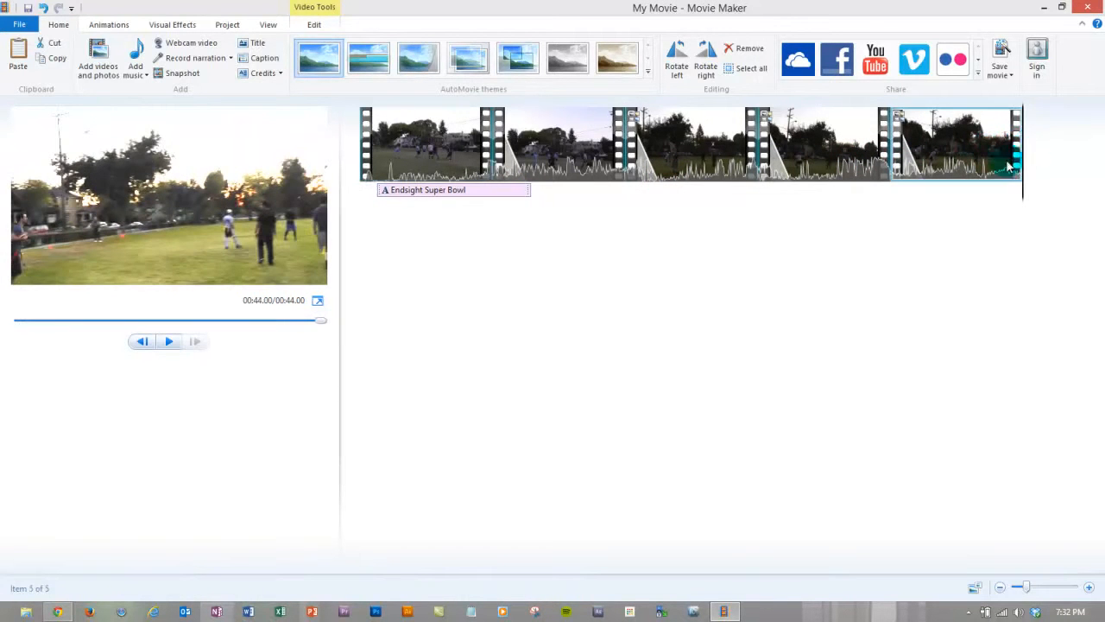
left_click(258, 45)
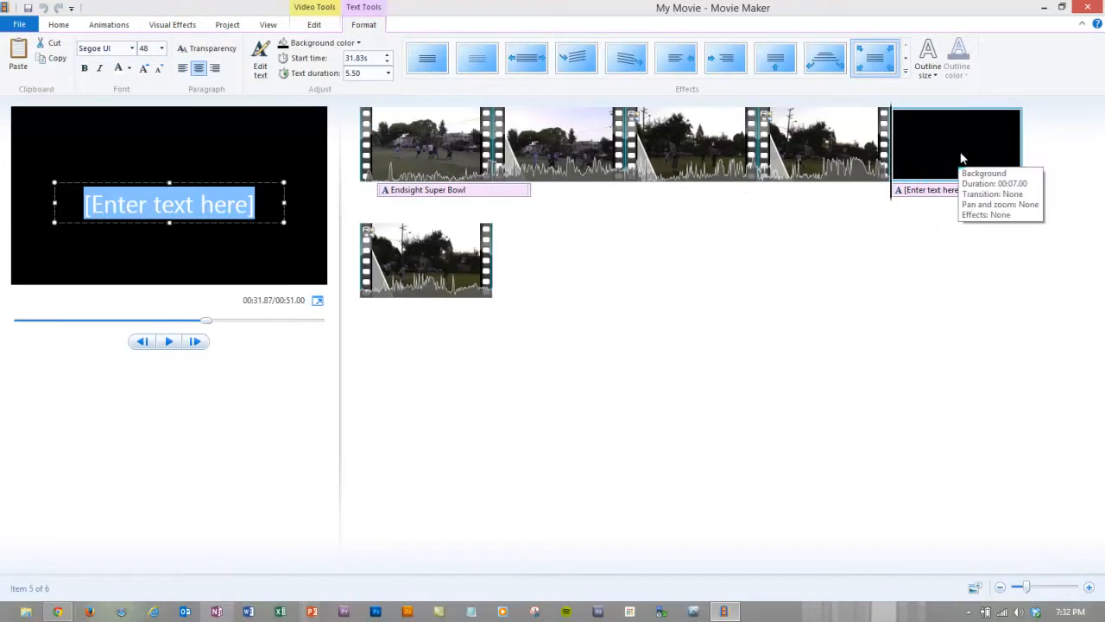
left_click_drag(962, 163, 706, 277)
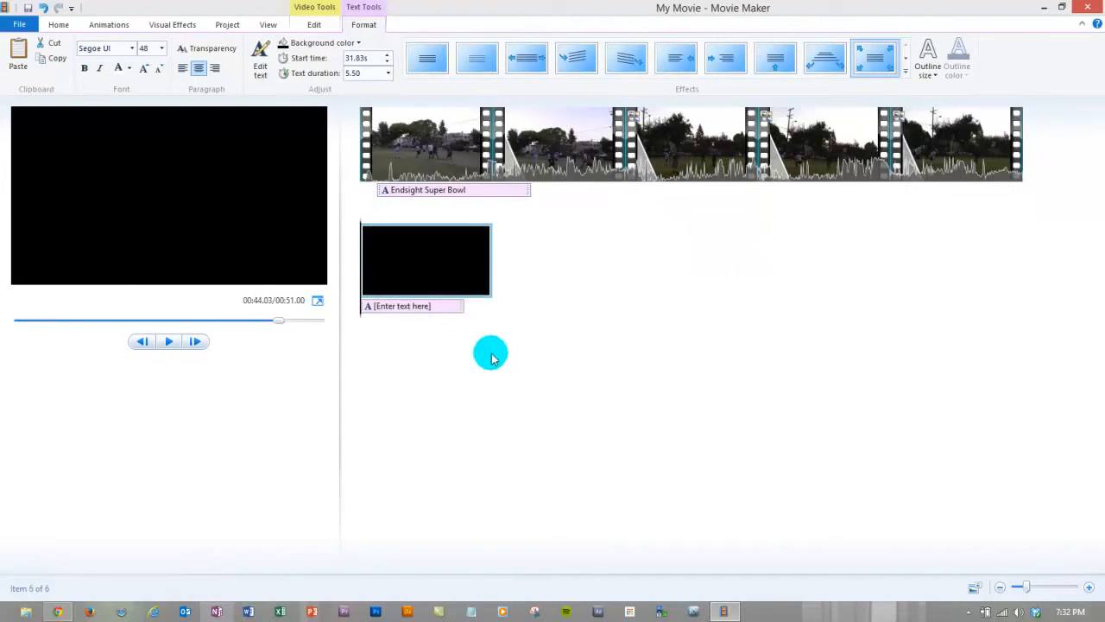
Step: Delete the placeholder text caption from the black title card and select the card
left_click(438, 307)
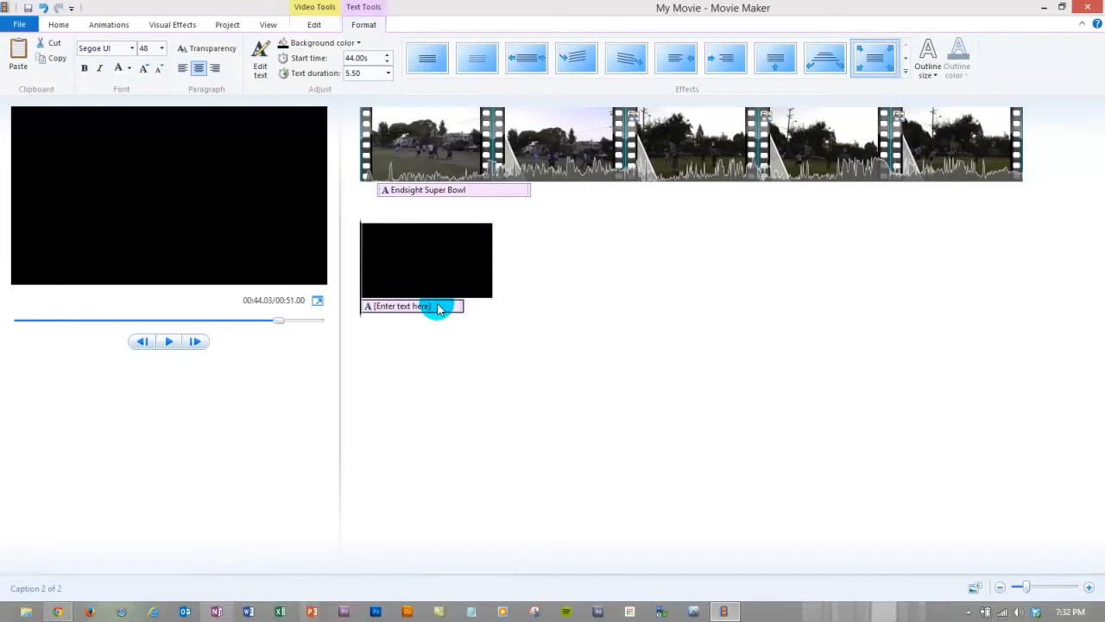
key("Delete")
mouse_move(359, 306)
left_mouse_down()
mouse_move(378, 307)
mouse_move(360, 302)
left_mouse_up()
left_click(450, 279)
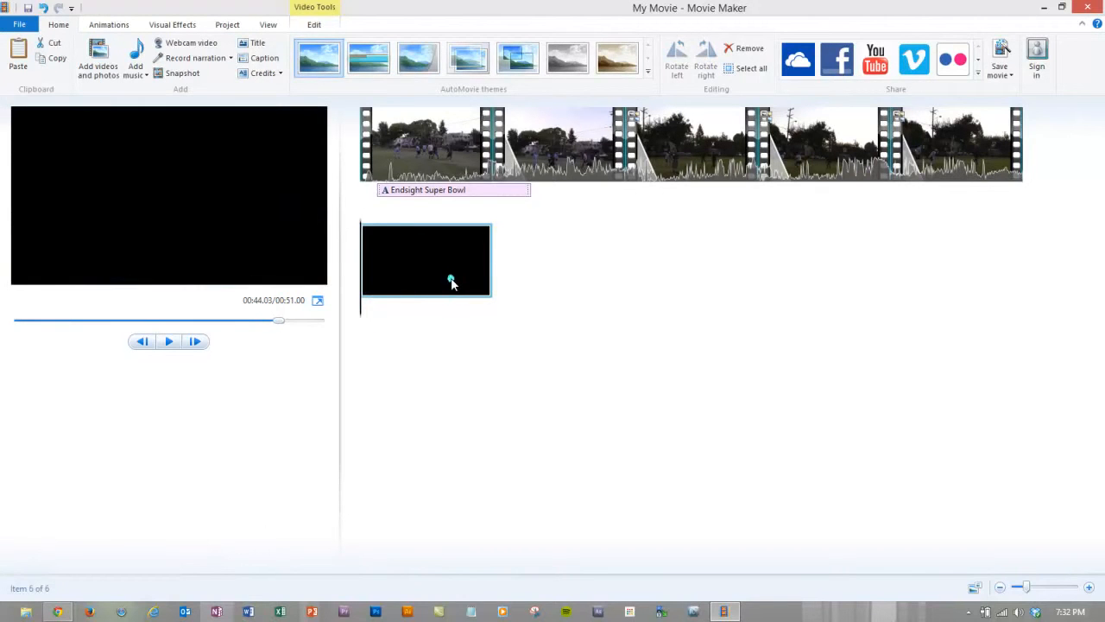
Step: Set the black card's duration to 2.00 seconds and scrub to the end of the movie
left_click(315, 24)
left_click(261, 69)
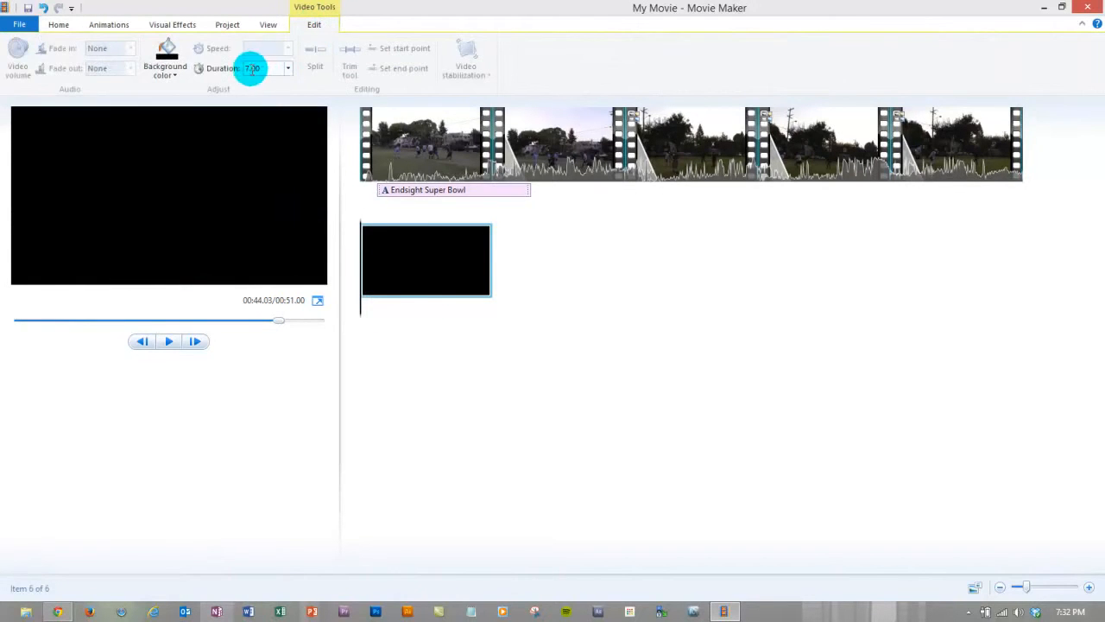
left_click(251, 71)
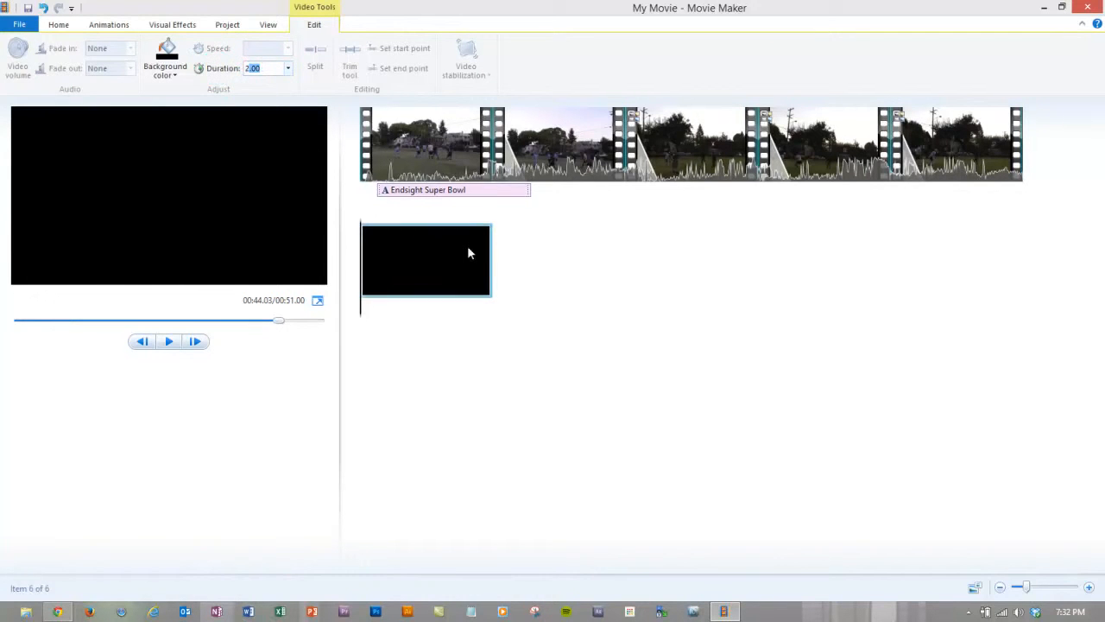
left_click_drag(391, 310, 496, 307)
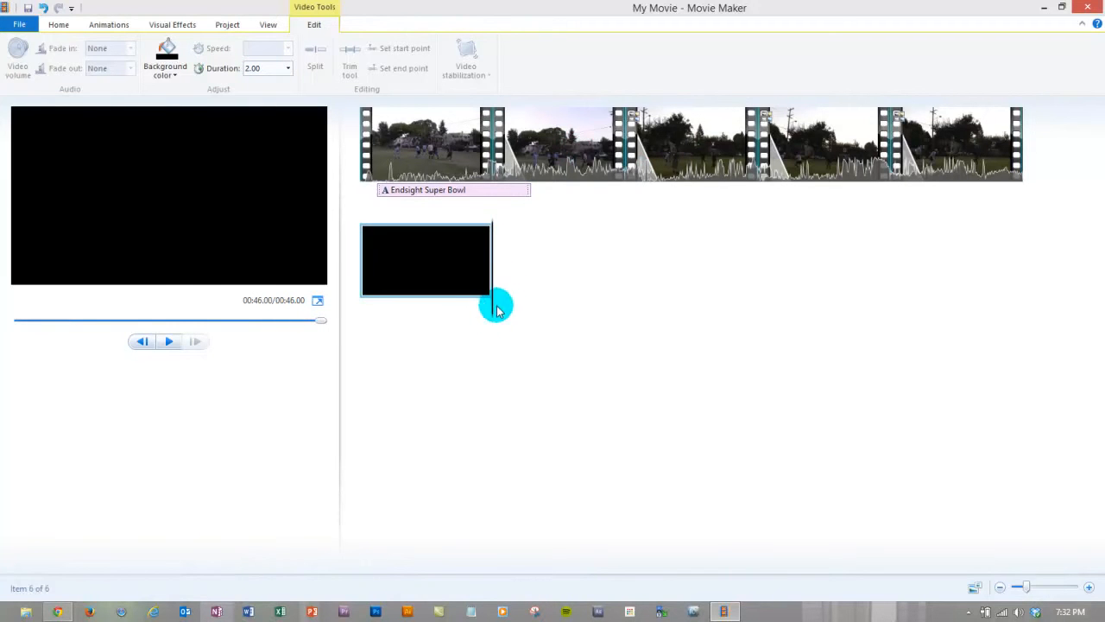
Step: Scrub through the third clip's crossfade, examine its transition settings, and return the playhead to the movie's start
left_click(596, 202)
left_click_drag(598, 204, 635, 199)
left_click(675, 142)
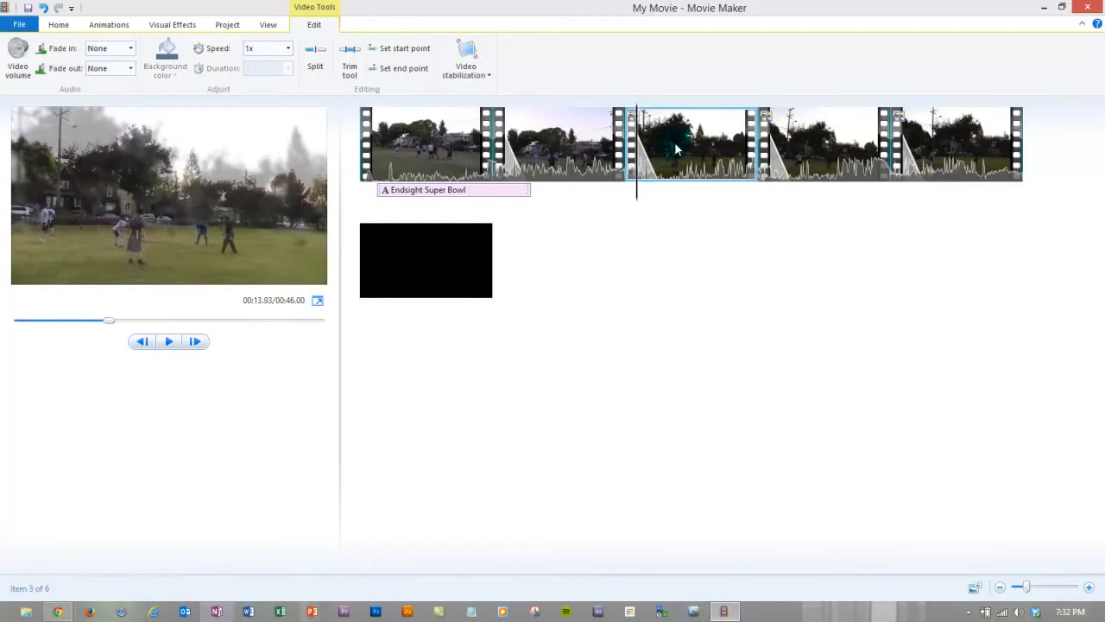
left_click(120, 29)
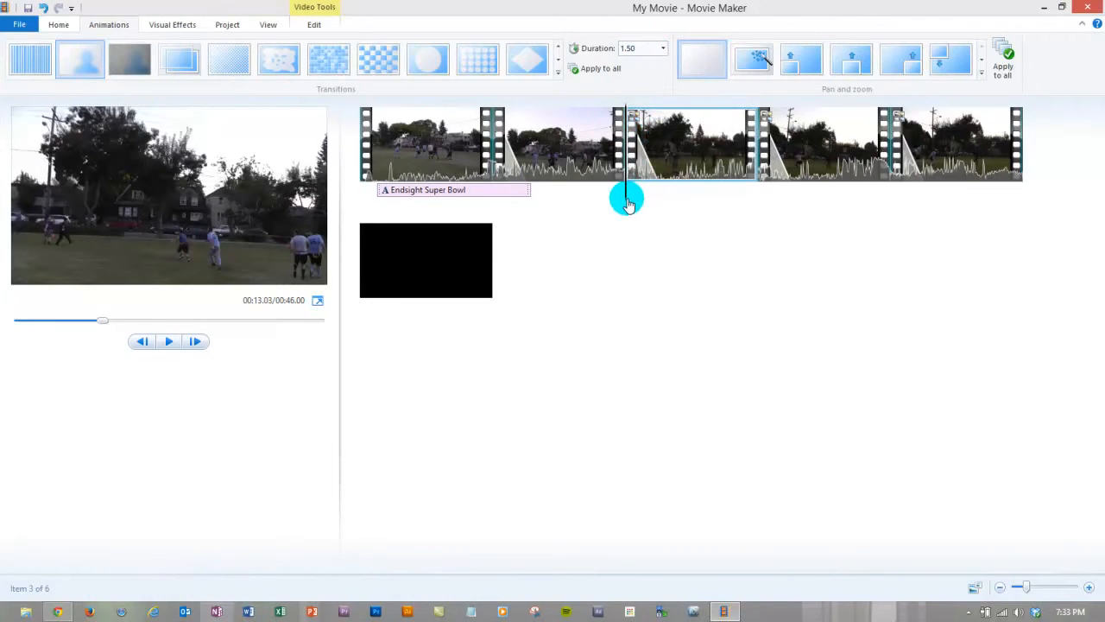
left_click_drag(626, 199, 338, 208)
left_click(556, 267)
left_click(383, 324)
left_click(386, 184)
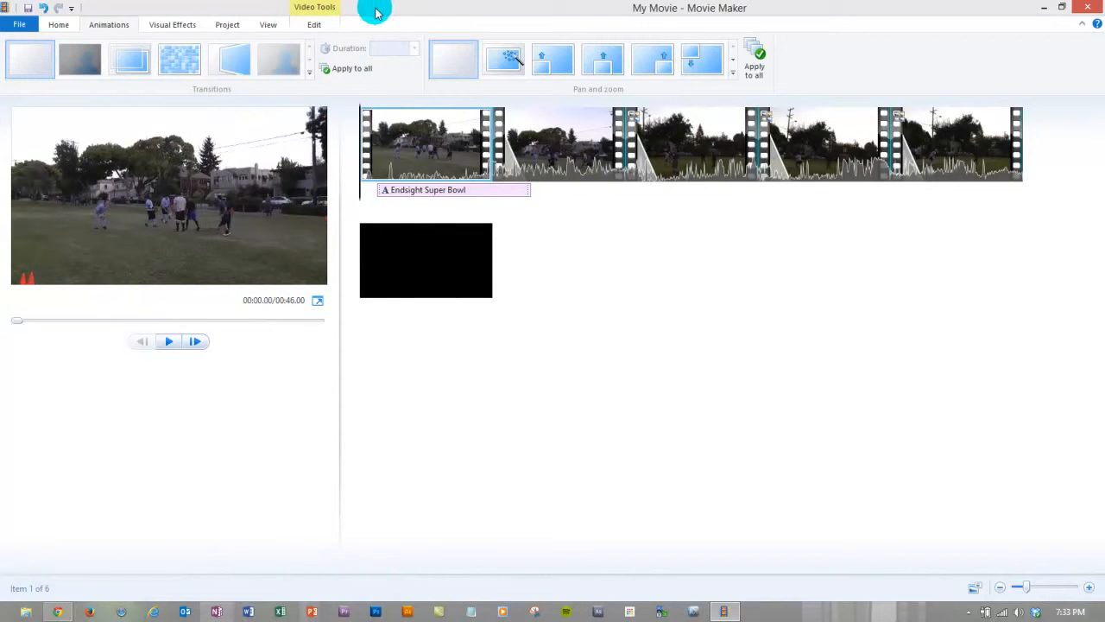
Step: Shrink the Movie Maker window to expose the desktop files and switch to the football image search in Chrome
left_click_drag(376, 13, 678, 39)
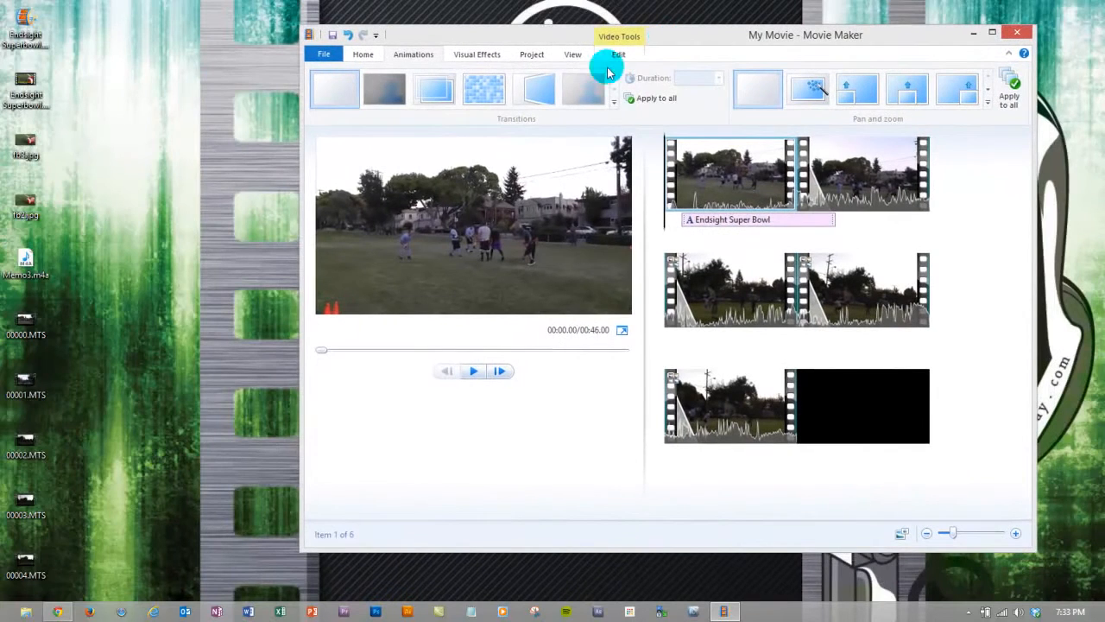
left_click(61, 612)
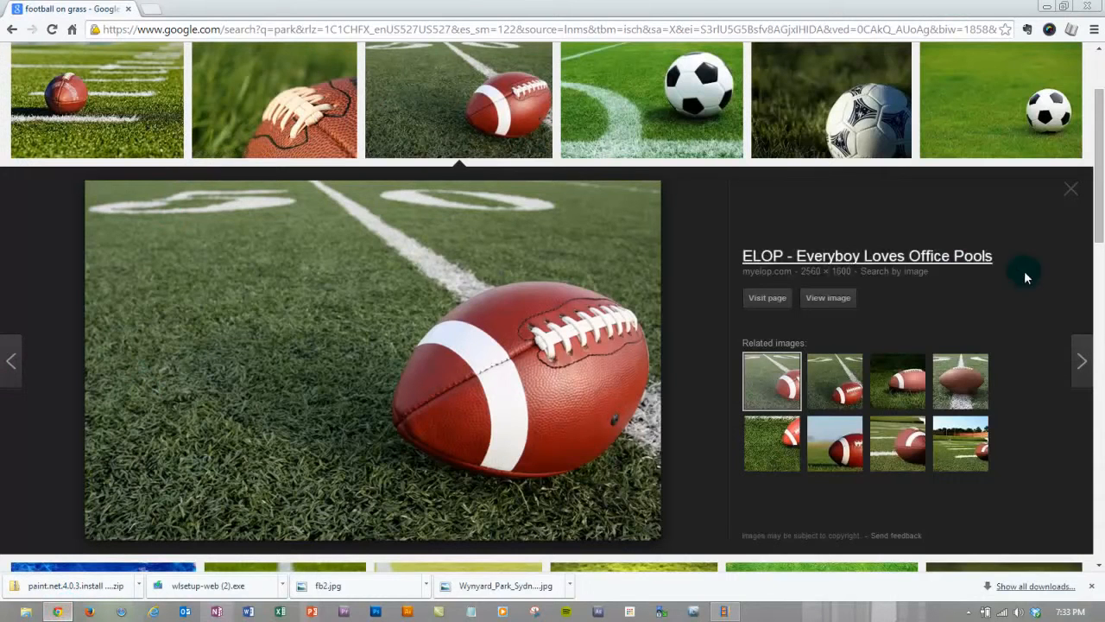
left_click_drag(1098, 229, 1095, 168)
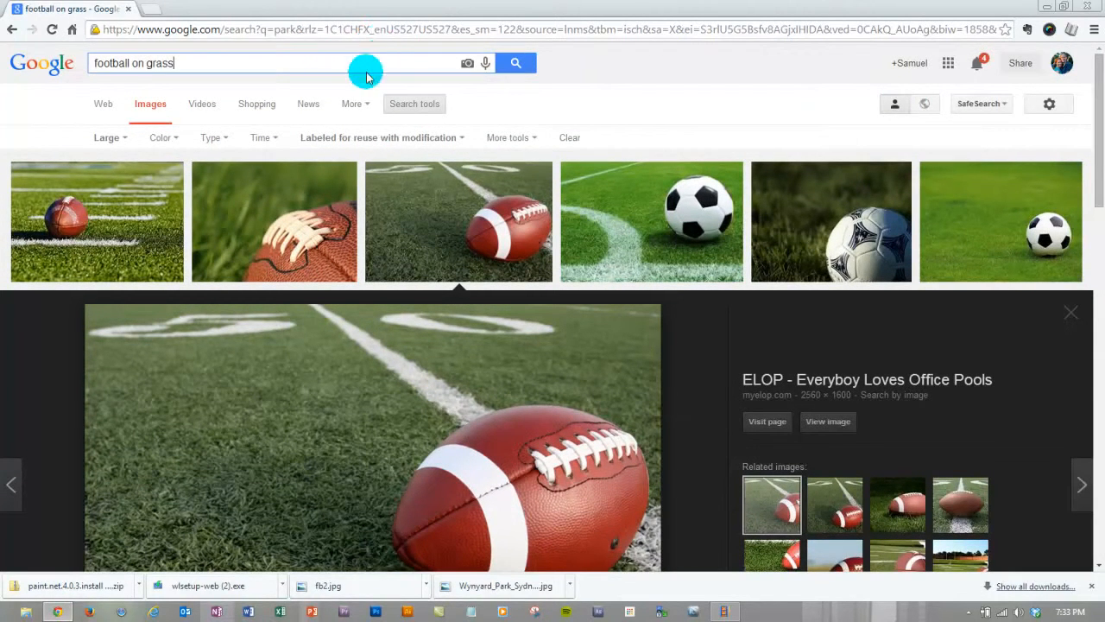
left_click(152, 107)
left_click(195, 65)
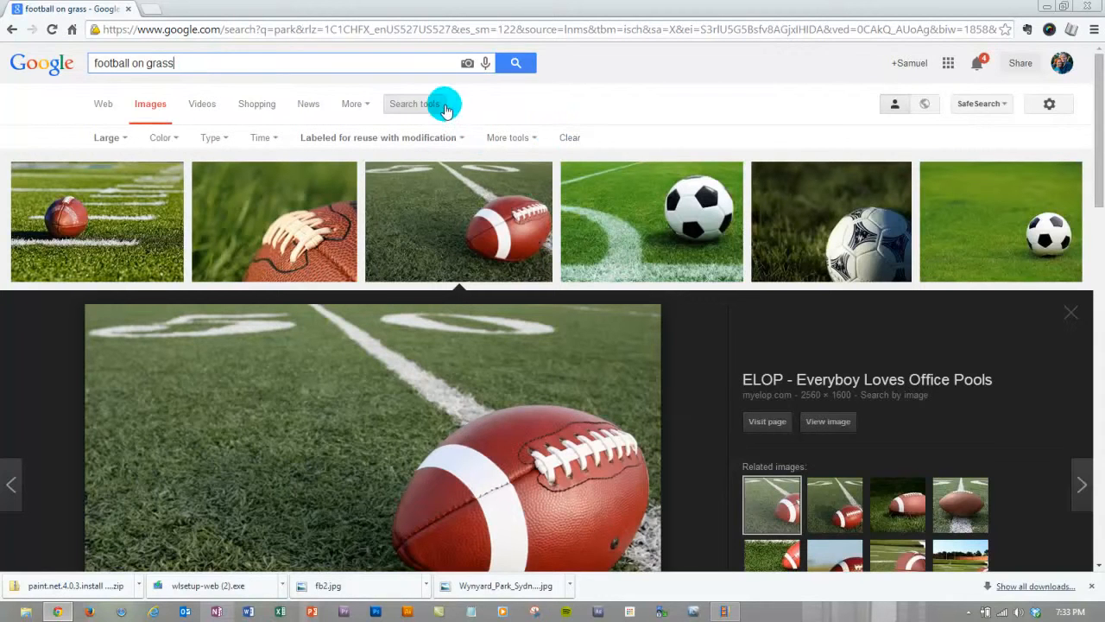
Step: Run a fresh Google search for "football on grass" and show its image results
left_click(175, 63)
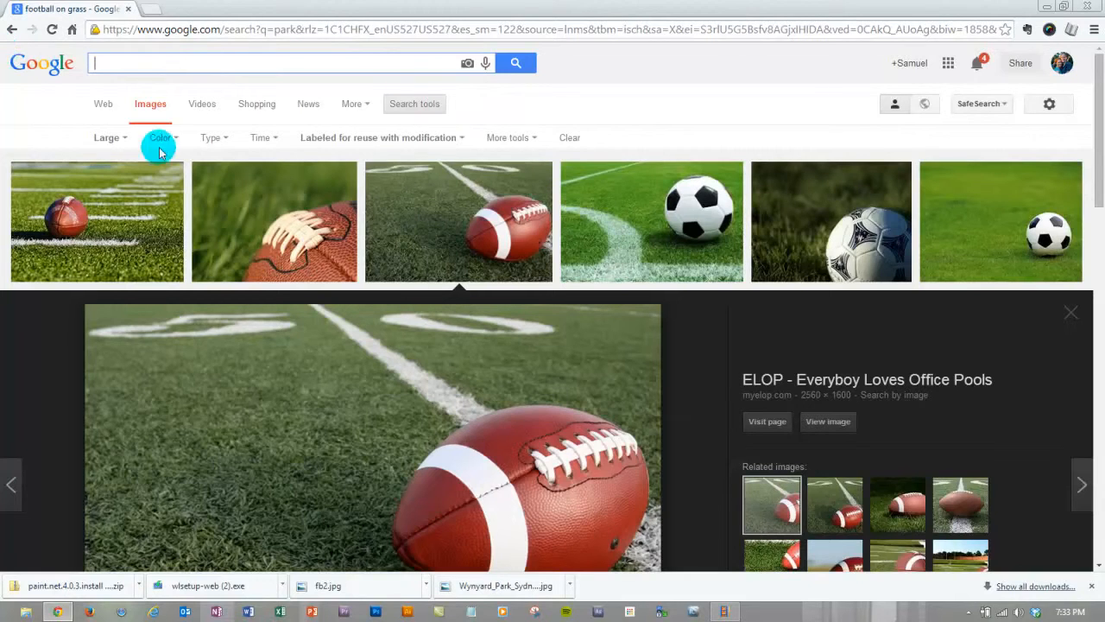
left_click(103, 105)
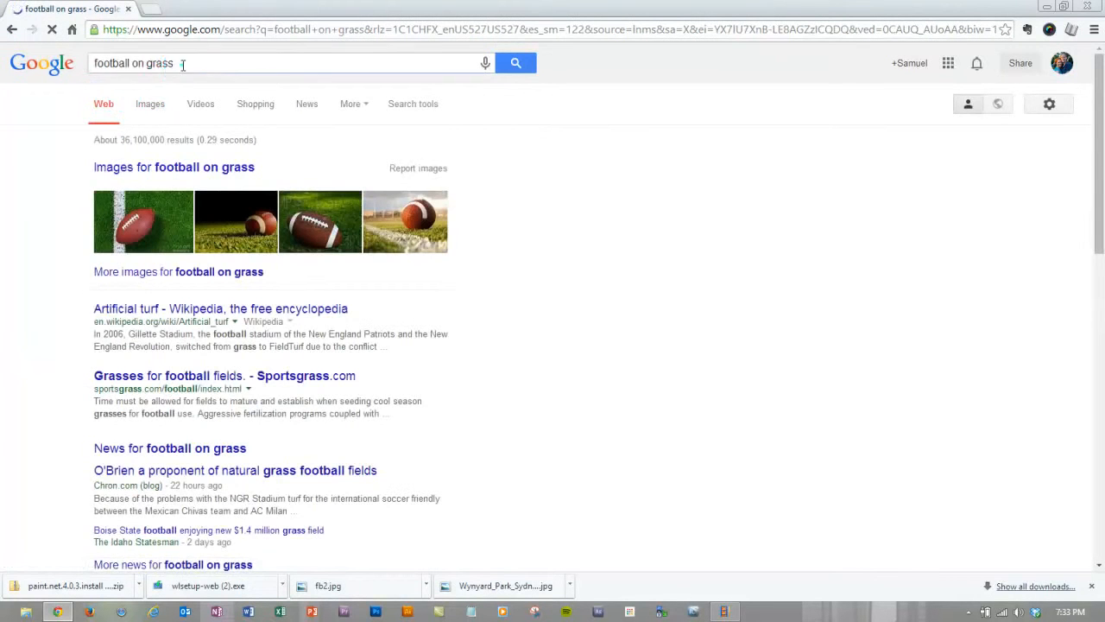
left_click_drag(180, 64, 50, 69)
left_click(153, 108)
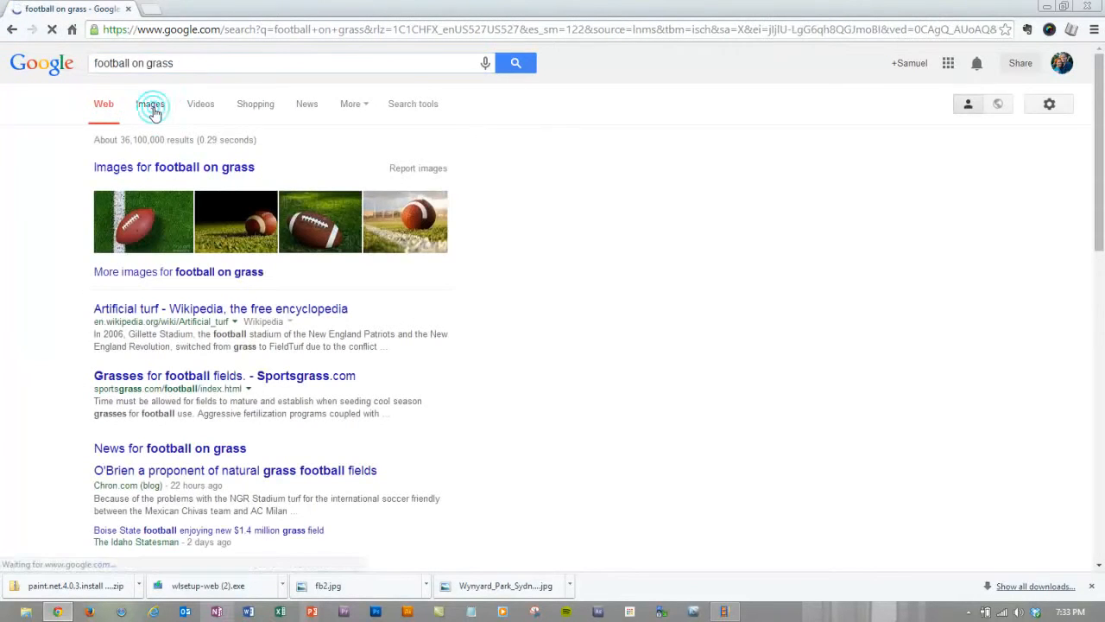
left_click(155, 107)
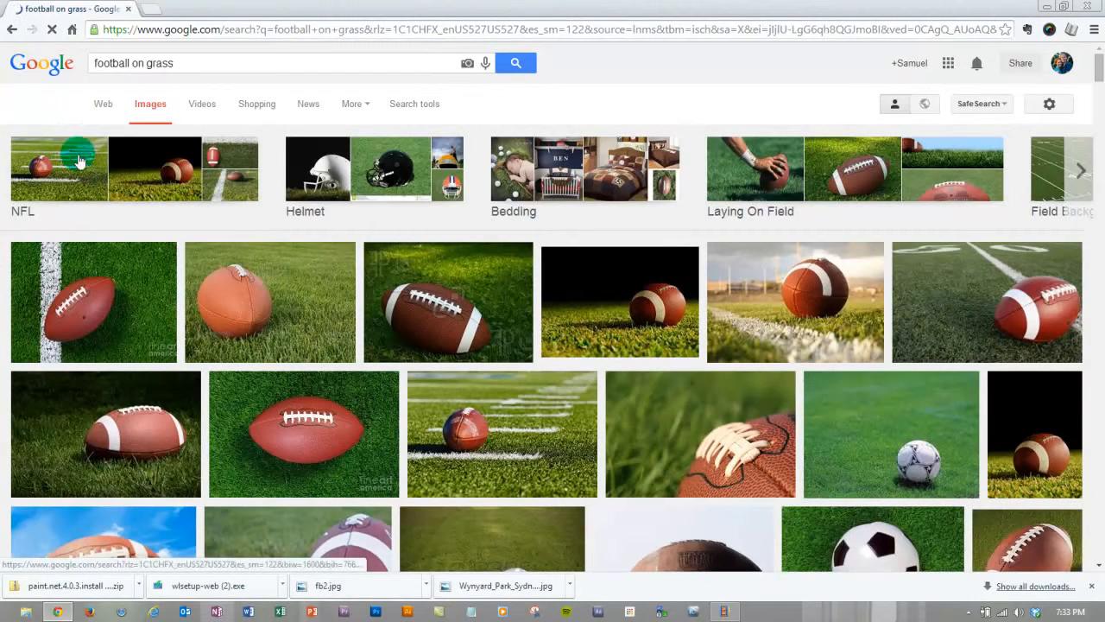
Step: Filter the image results to Large size and usage rights "Labeled for reuse with modification"
left_click(368, 105)
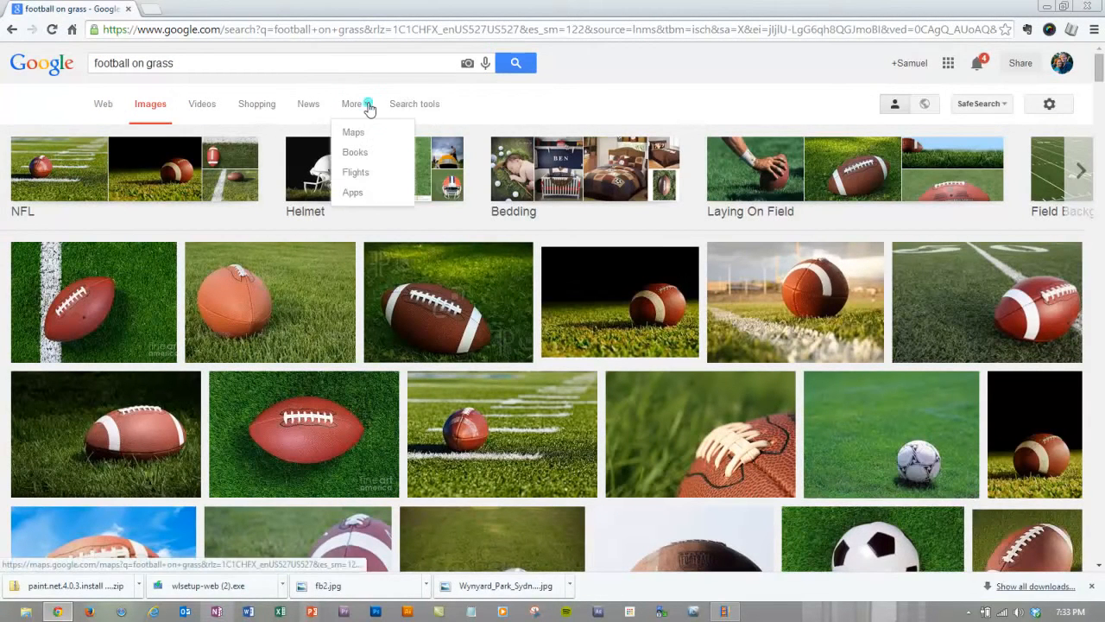
left_click(424, 104)
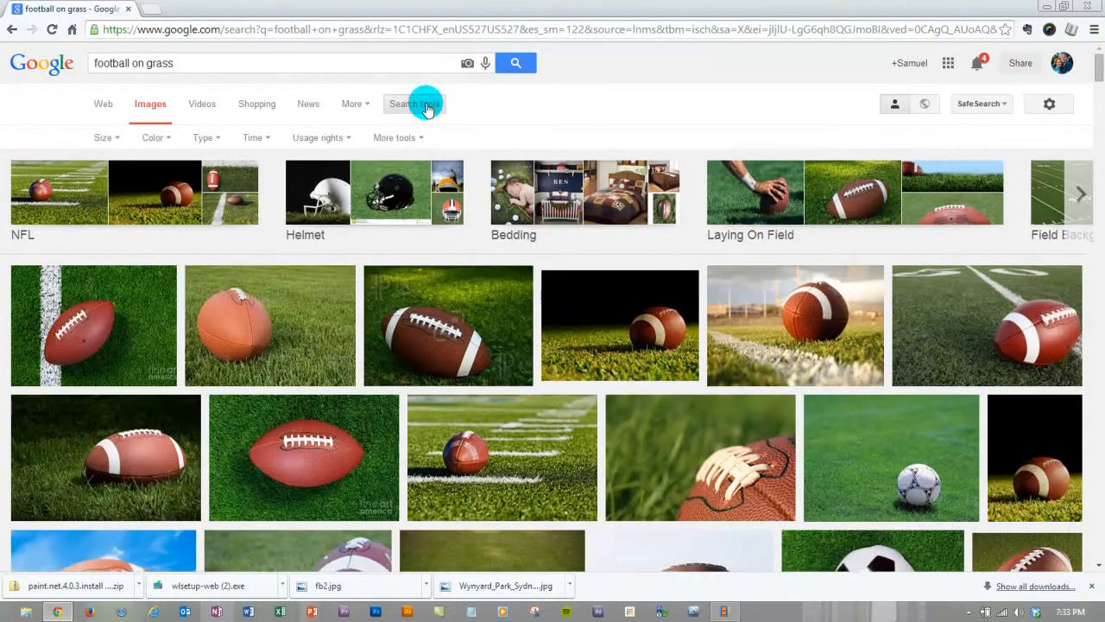
left_click(105, 136)
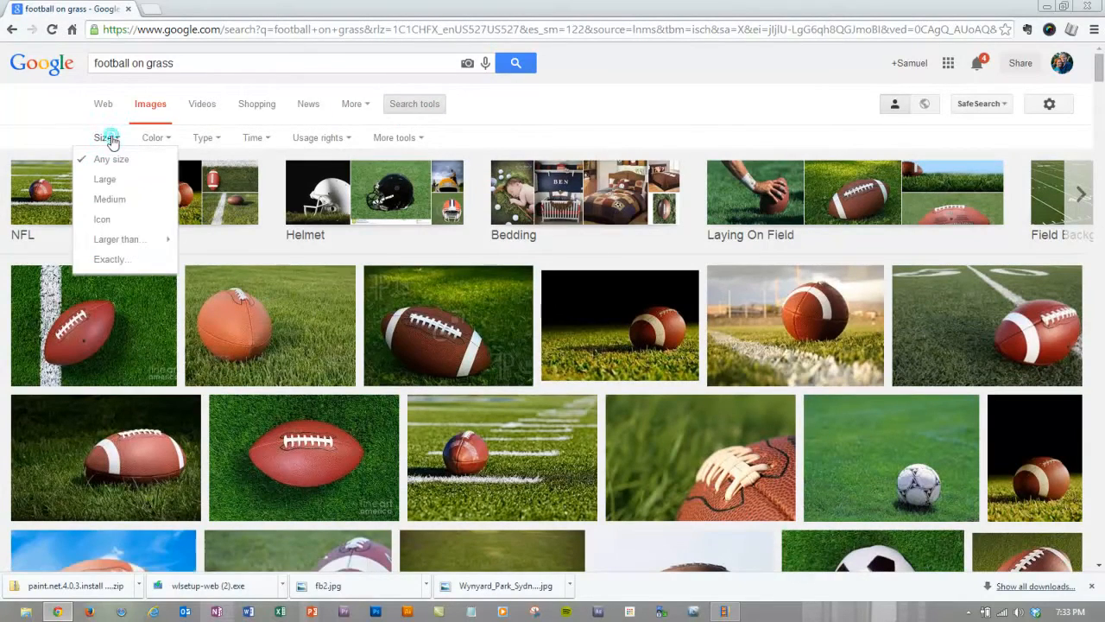
left_click(125, 183)
left_click(347, 140)
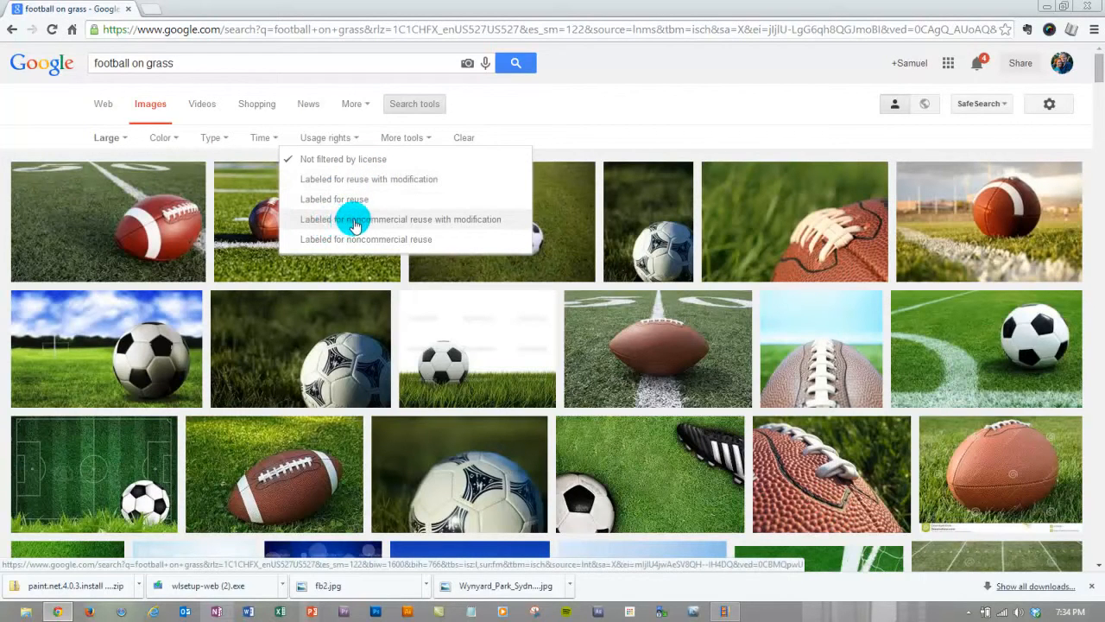
left_click(385, 181)
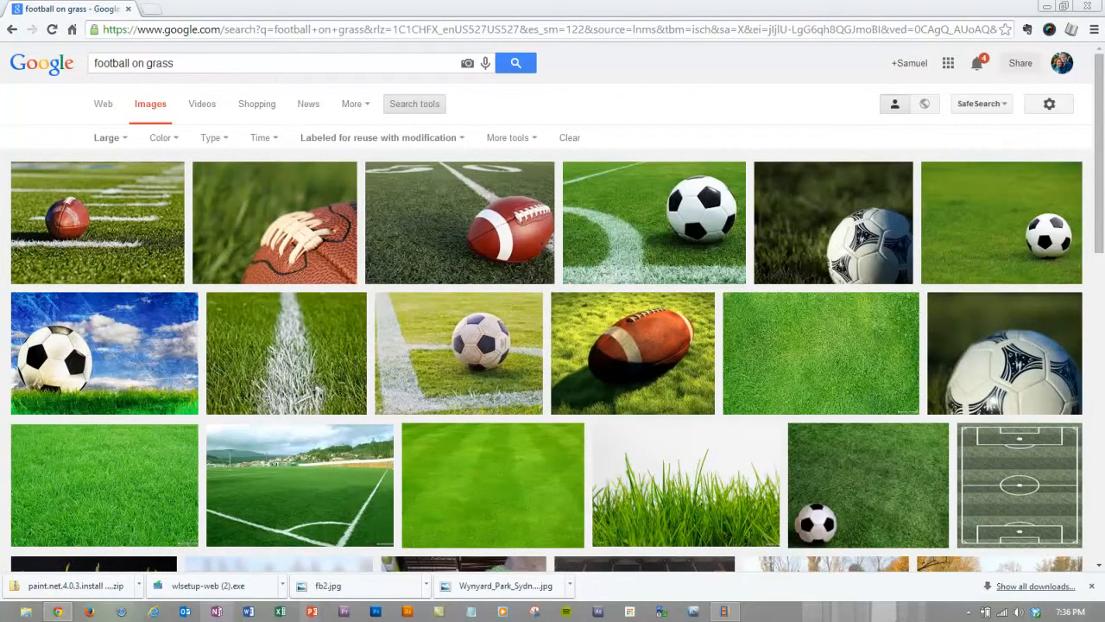
Step: Preview the red football photo beside the white yard line, start saving the image to the Desktop, and cancel
left_click(458, 235)
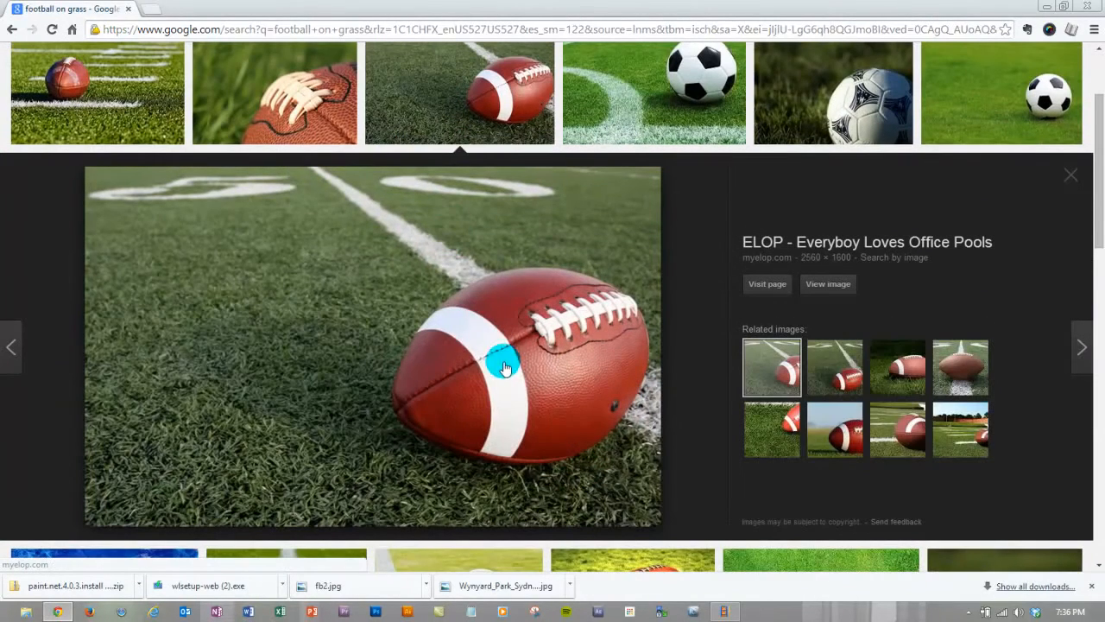
right_click(469, 336)
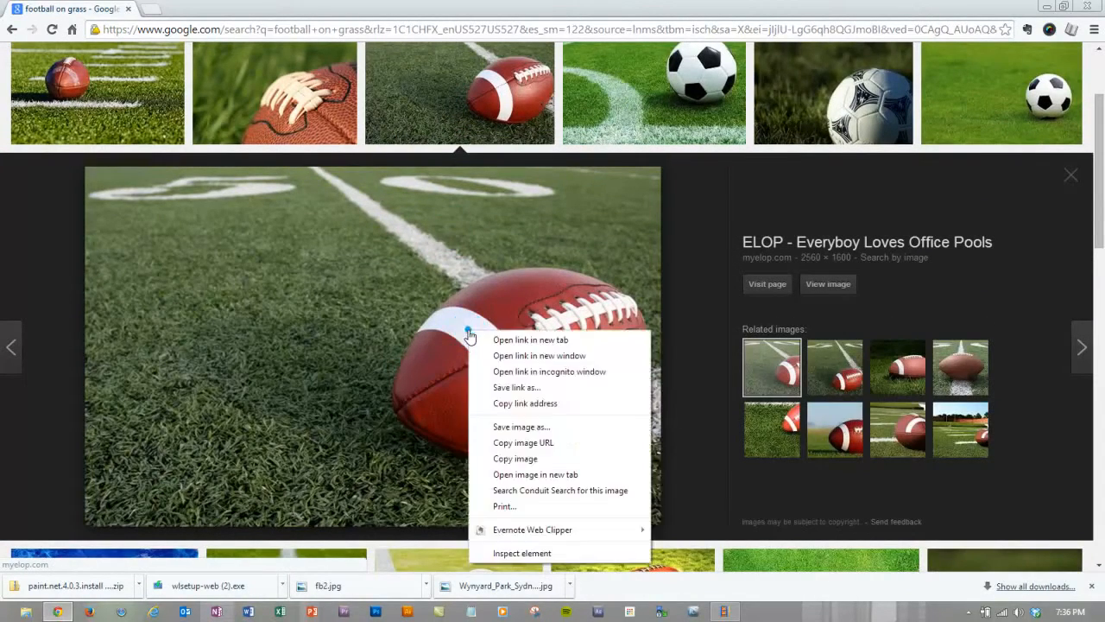
left_click(537, 429)
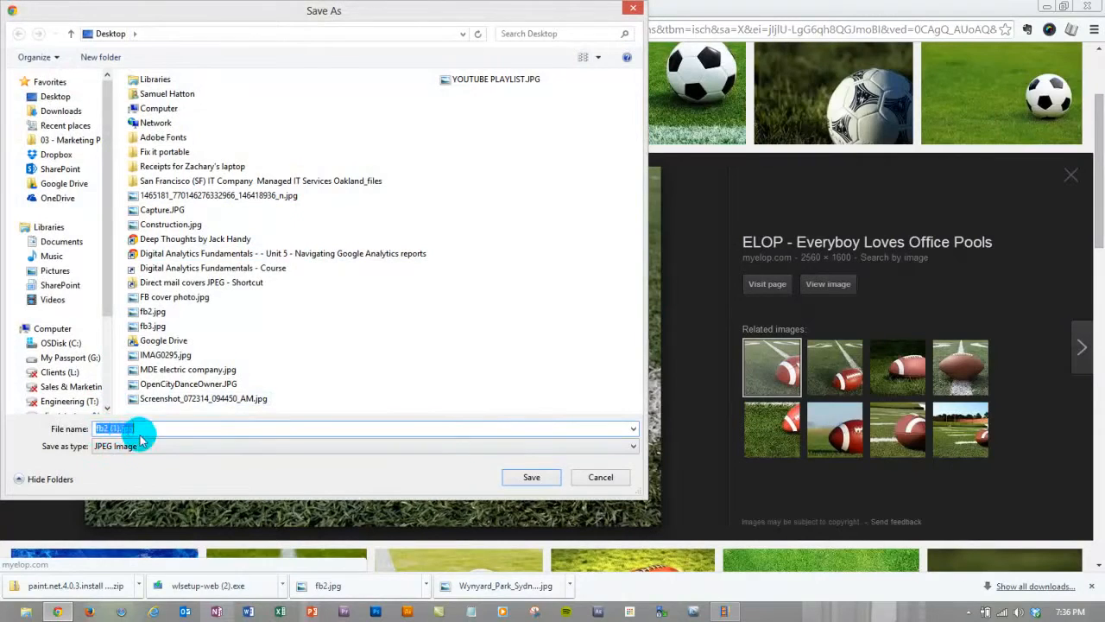
left_click(594, 482)
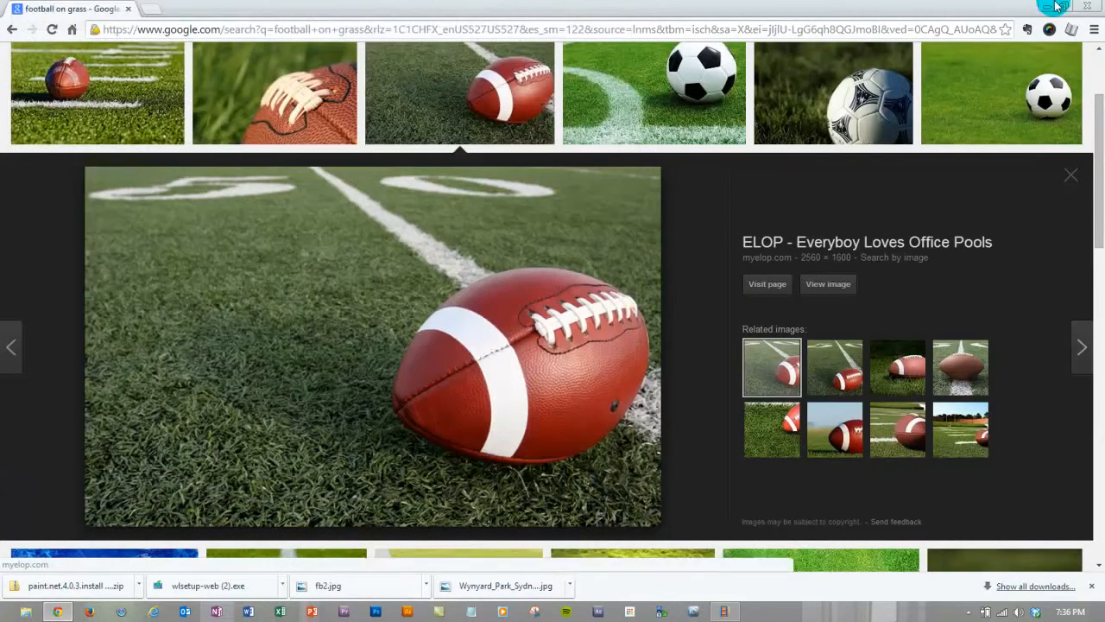
Step: Return to Movie Maker, try inserting the desktop football photo before the first clip, and delete it from the project
left_click(1043, 9)
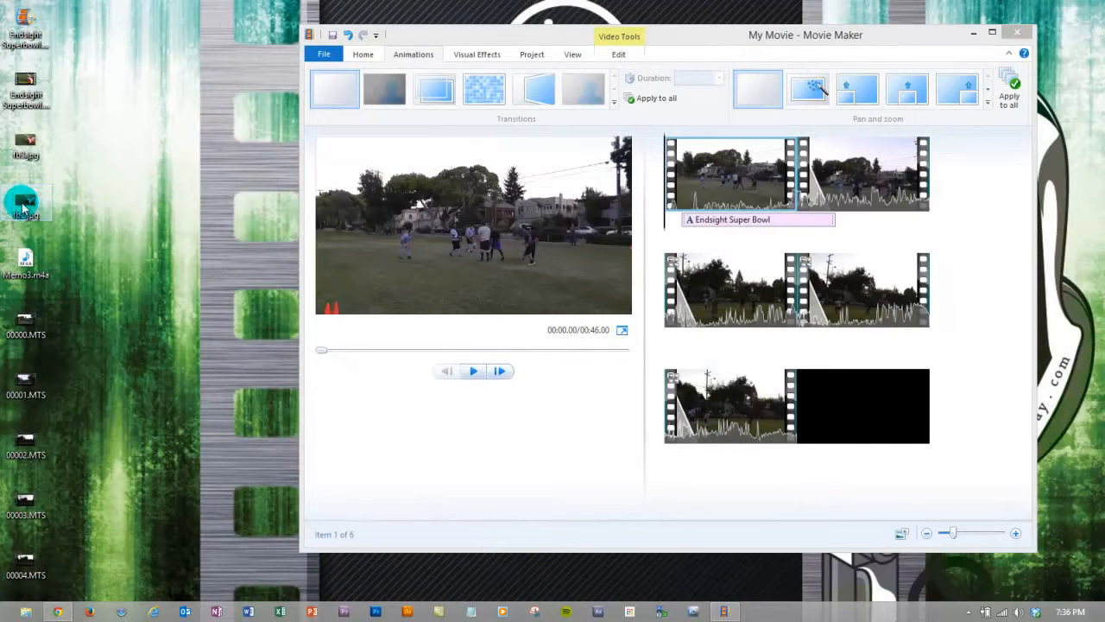
left_click_drag(21, 204, 103, 195)
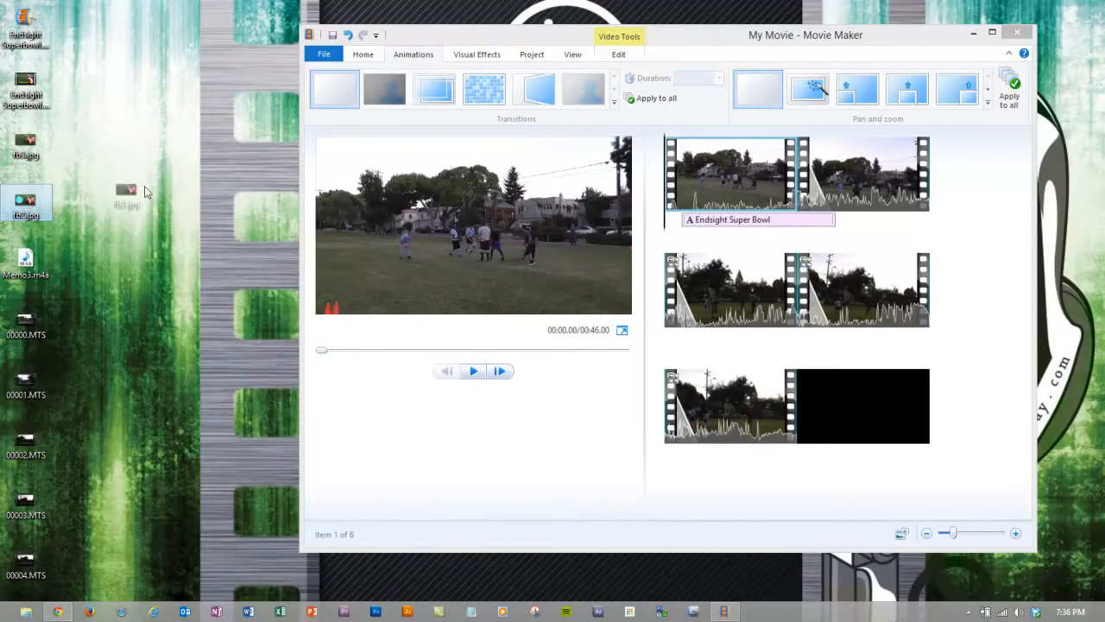
left_click_drag(489, 161, 659, 193)
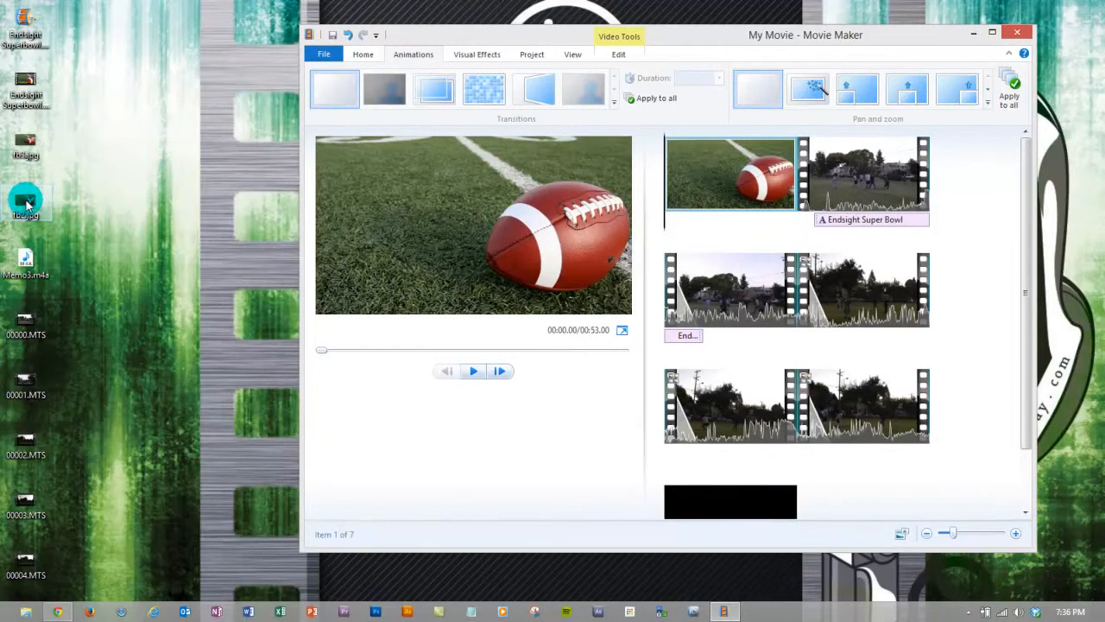
left_click_drag(779, 221, 617, 217)
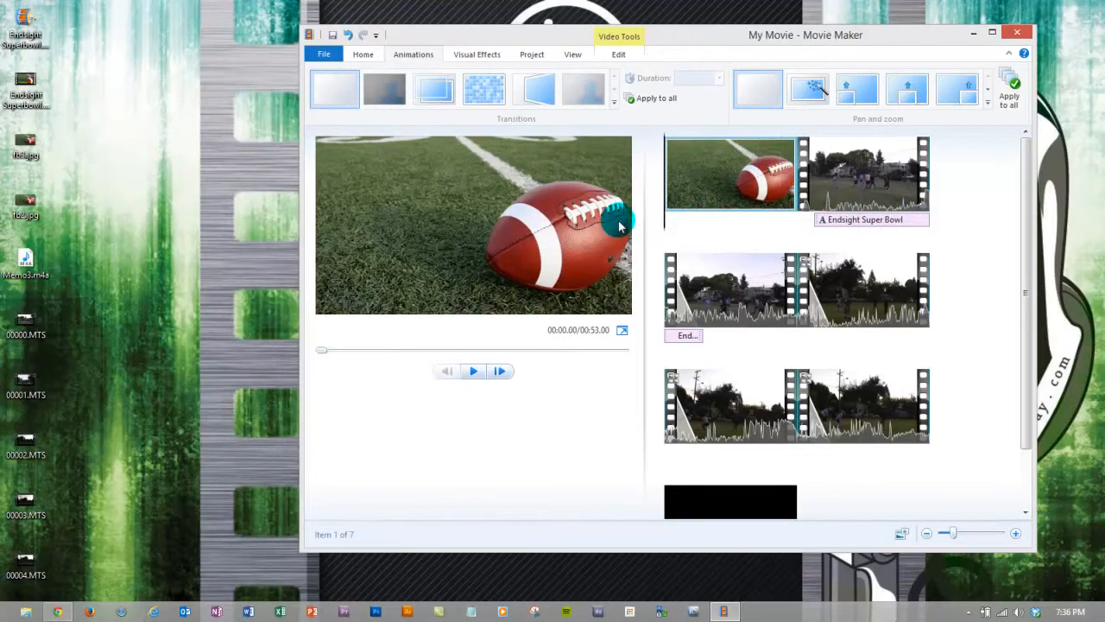
key("Delete")
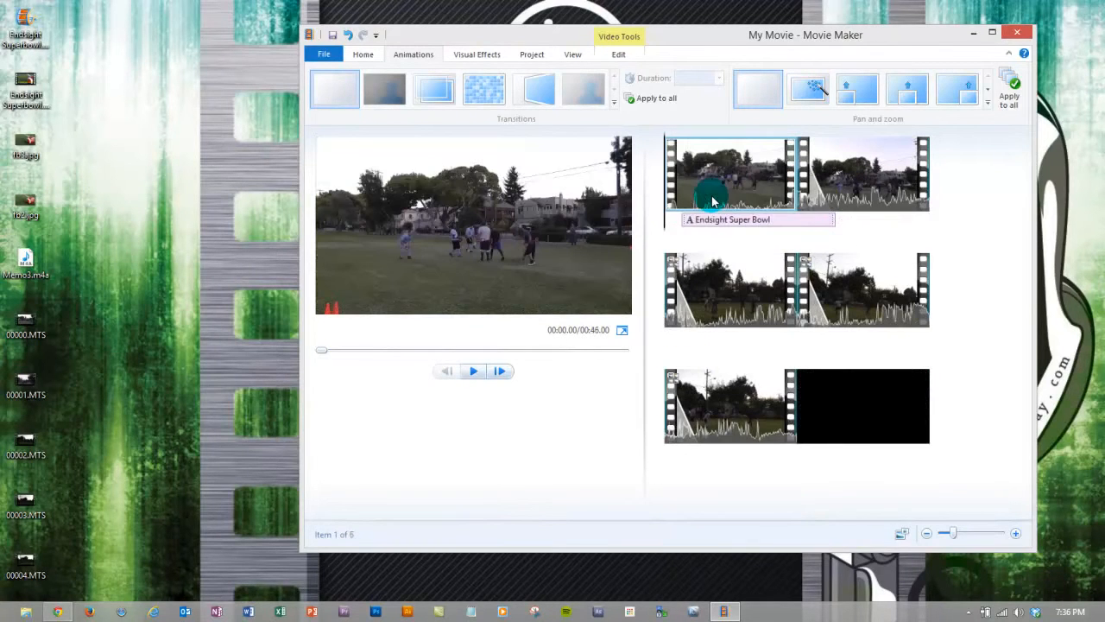
Step: Switch to Chrome and save the red football photo beside the yard line to the Desktop as fb2 (1).jpg
left_click(58, 613)
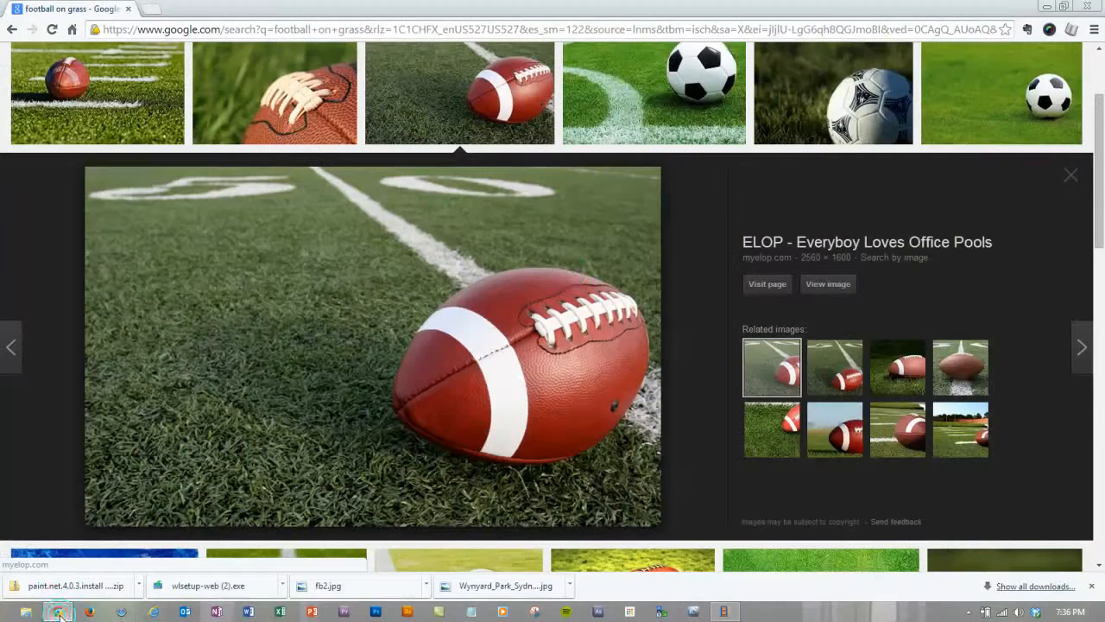
right_click(609, 329)
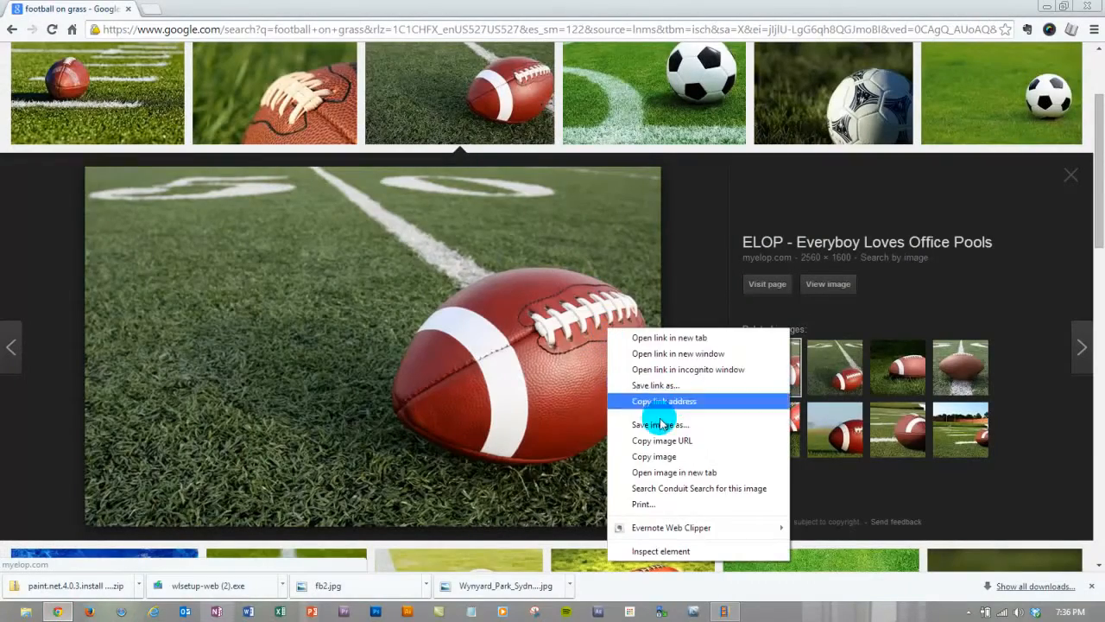
left_click(683, 424)
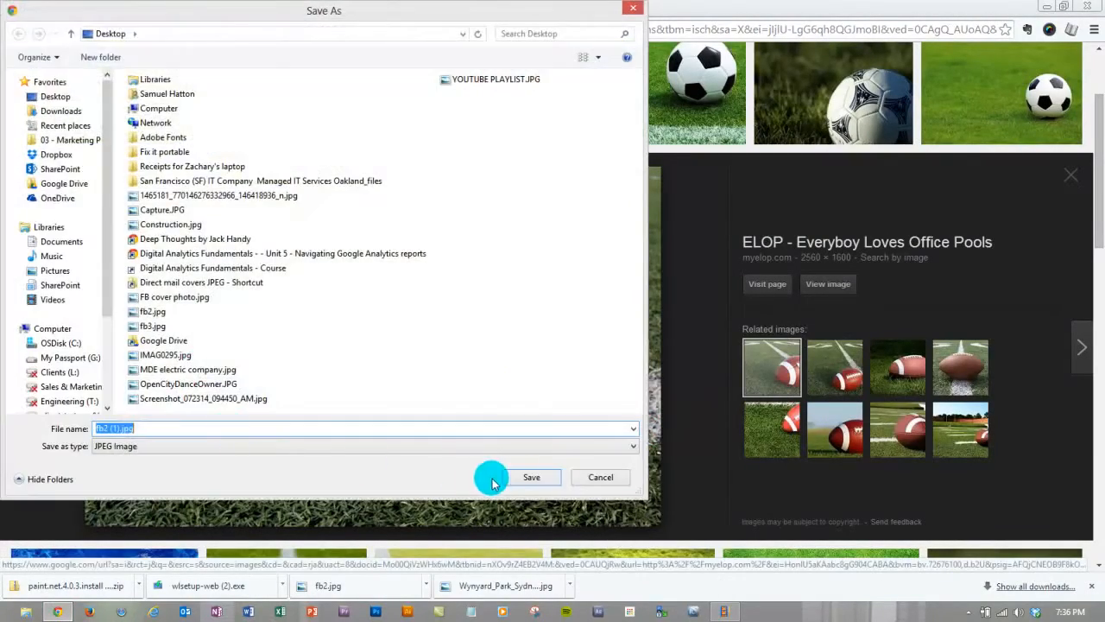
left_click(526, 477)
Step: Return to Movie Maker and insert the fb2 (1).jpg football photo before the first clip
left_click(1053, 7)
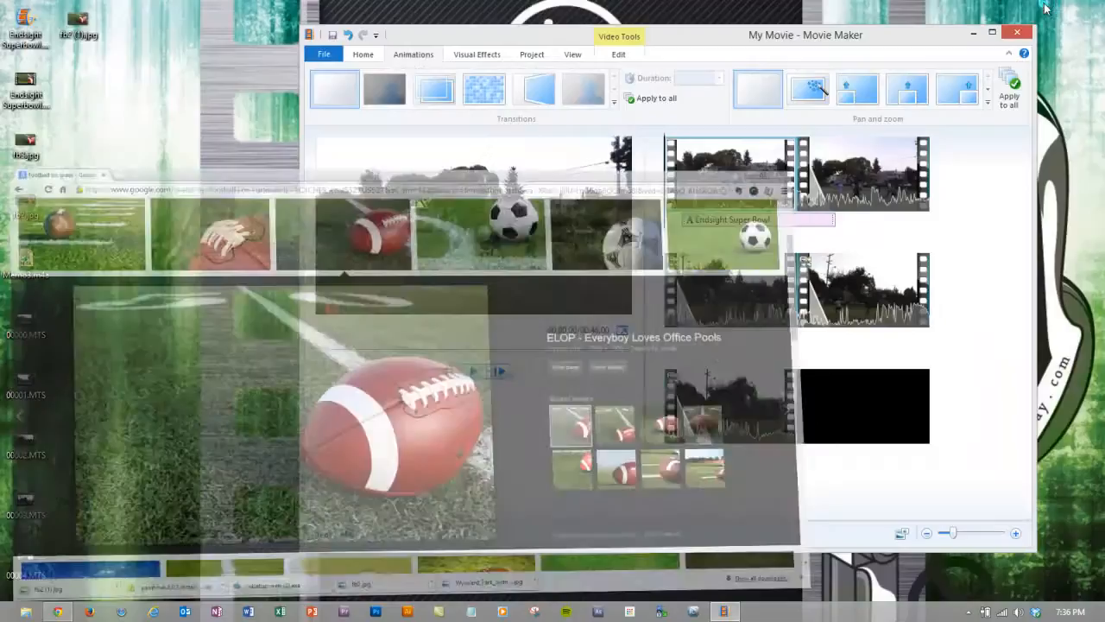
left_click_drag(816, 281, 662, 215)
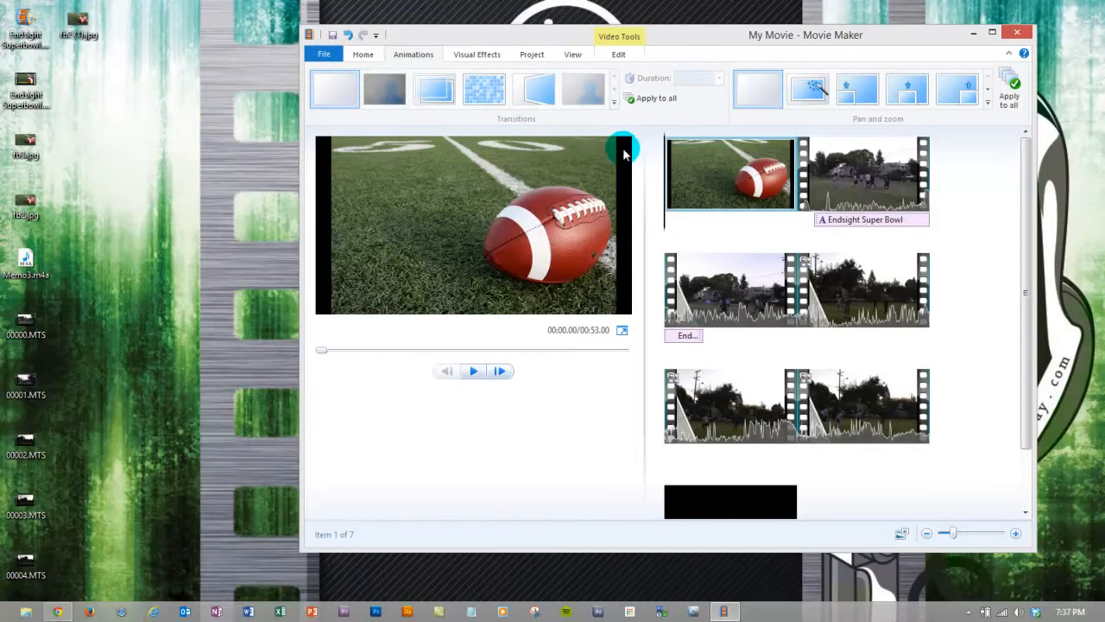
left_click(686, 180)
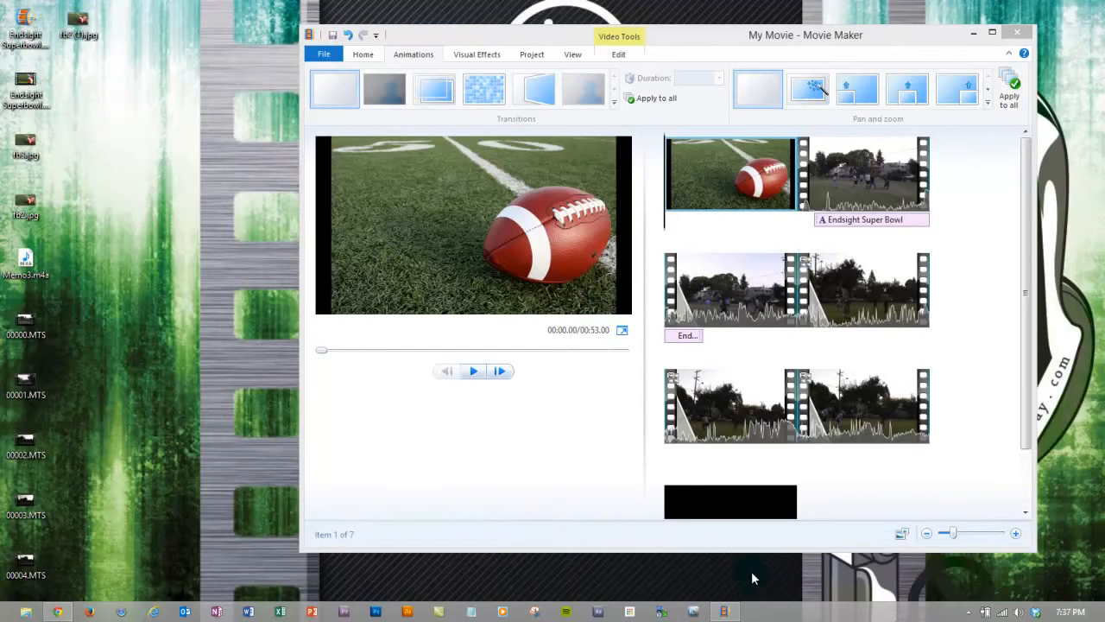
Step: Open the desktop image fb2 (1).jpg in Paint.NET
right_click(86, 19)
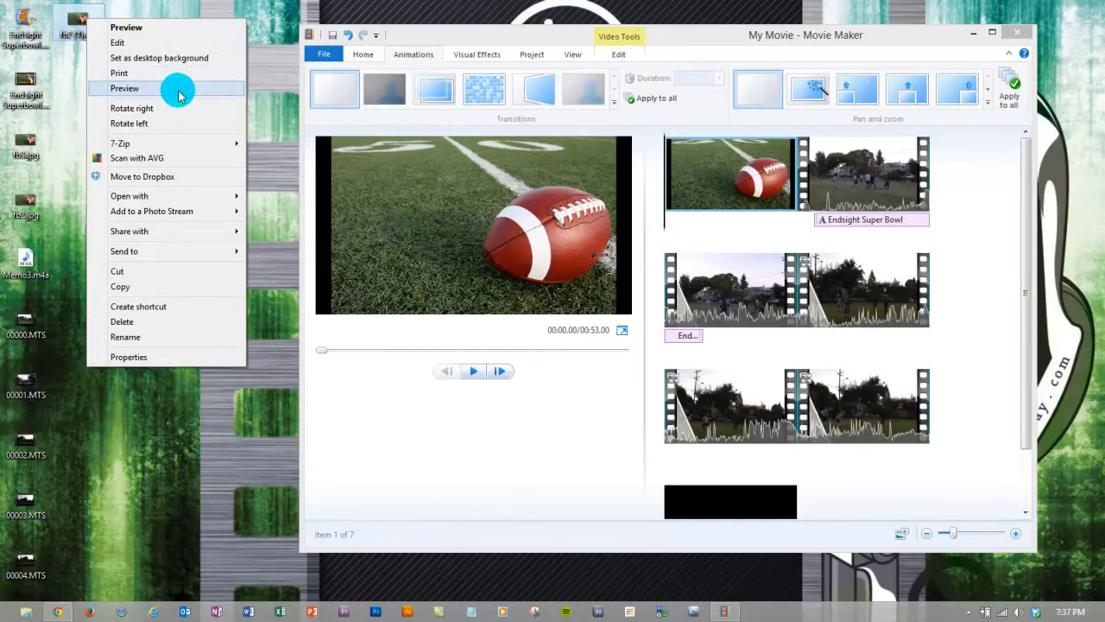
mouse_move(184, 198)
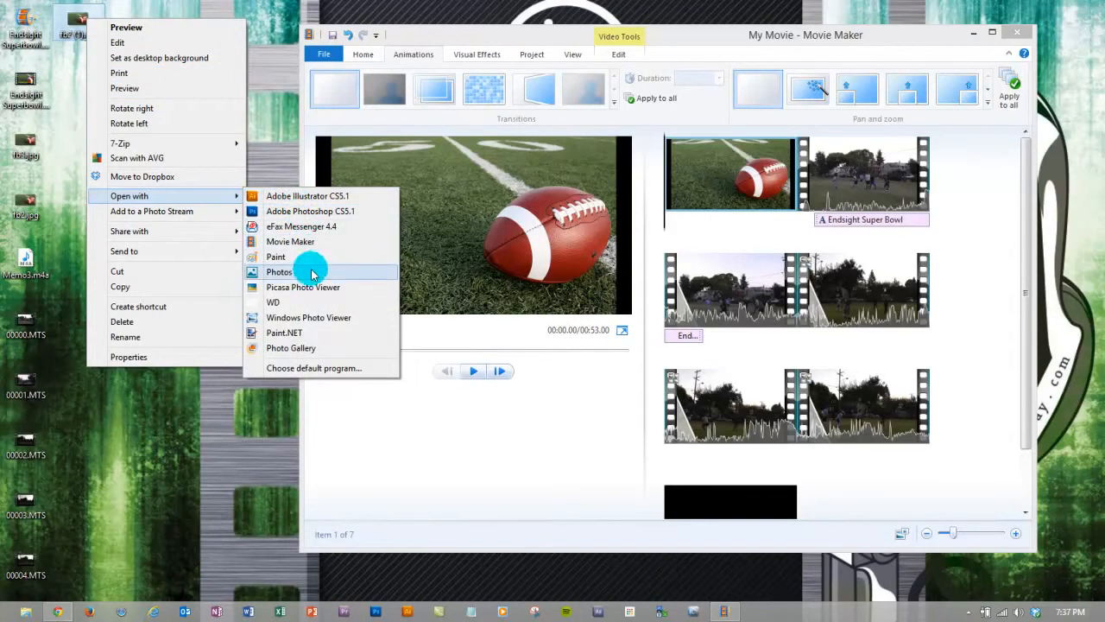
left_click(285, 333)
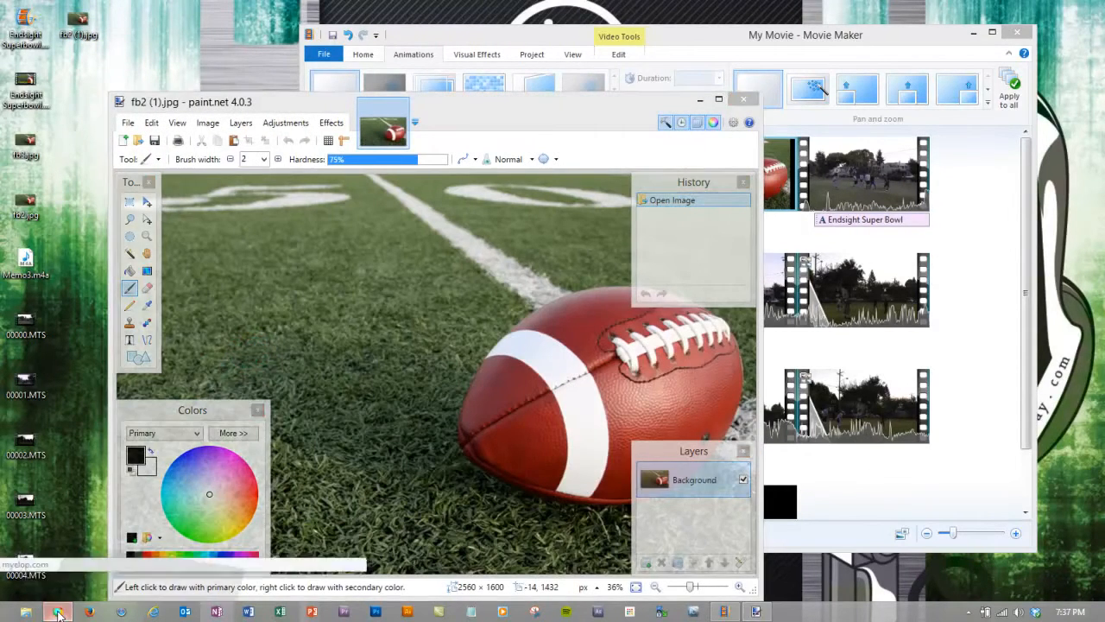
Step: Switch to Chrome and open the download page of getpaint.net in a new tab
left_click(58, 612)
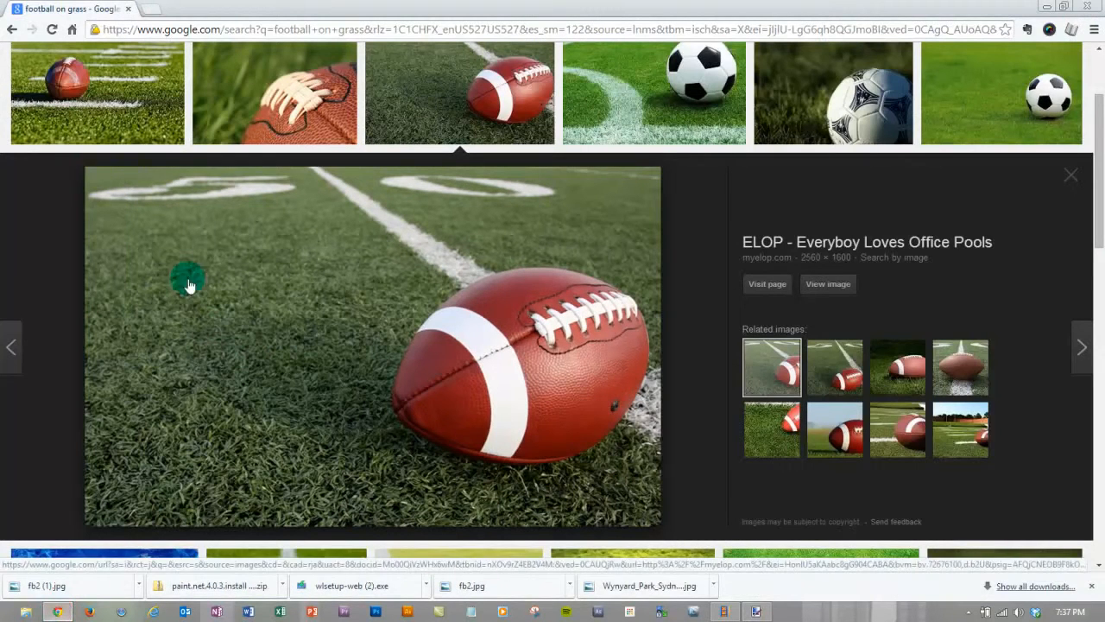
left_click(158, 15)
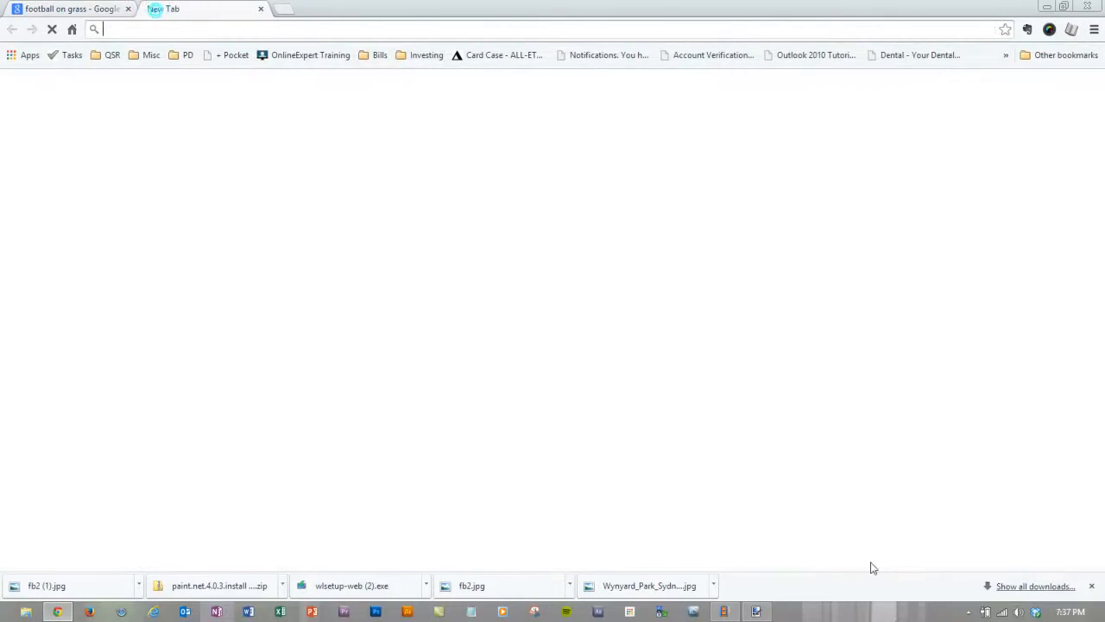
type("get")
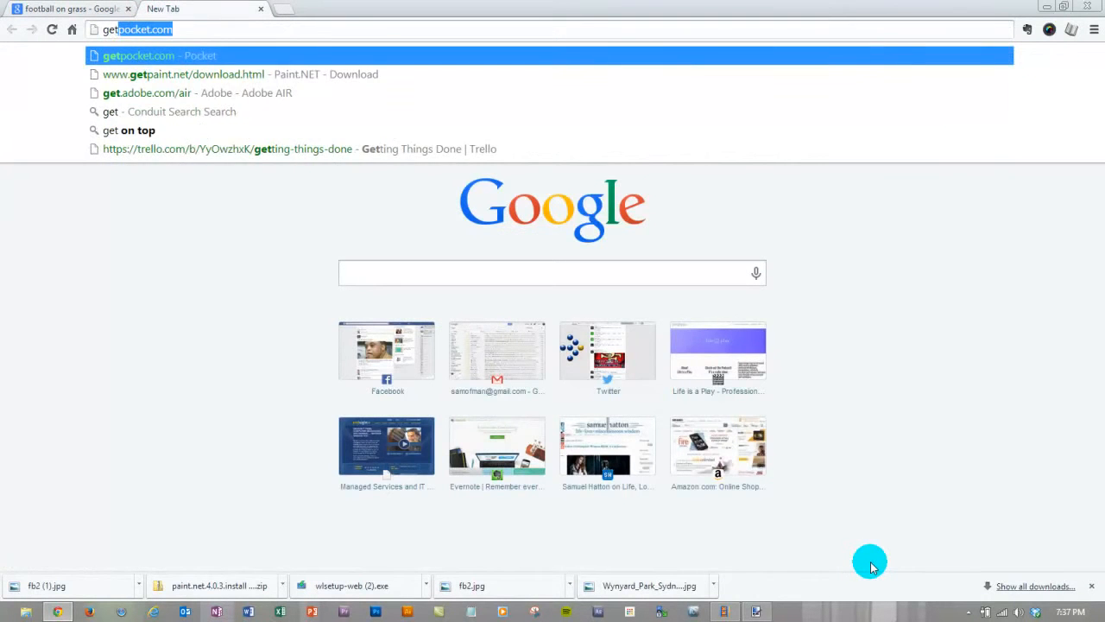
type("paint.ne")
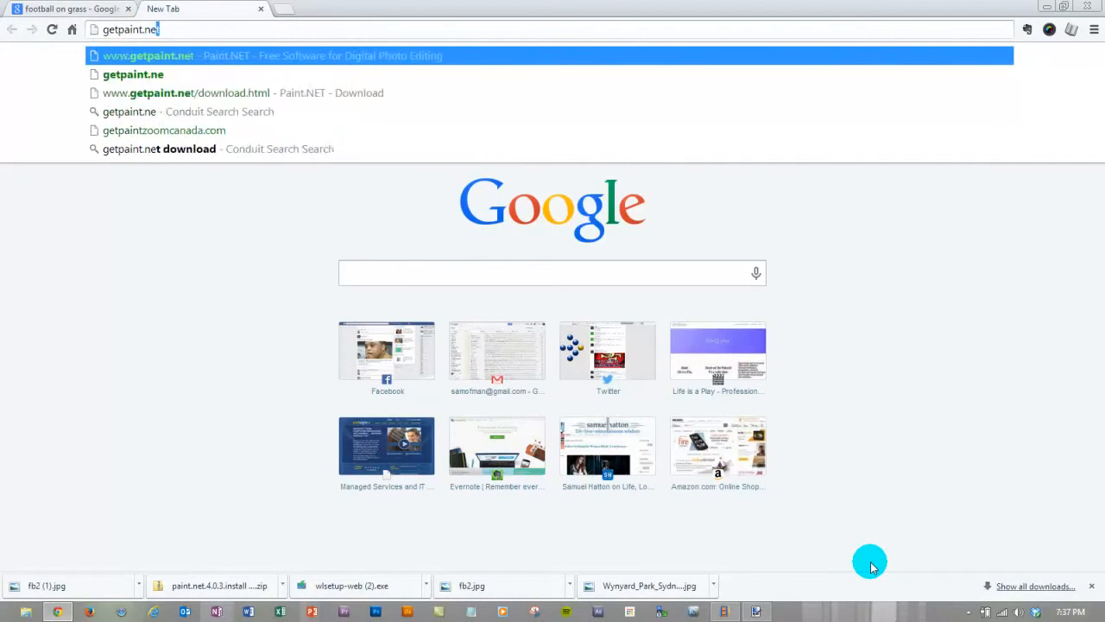
key("Return")
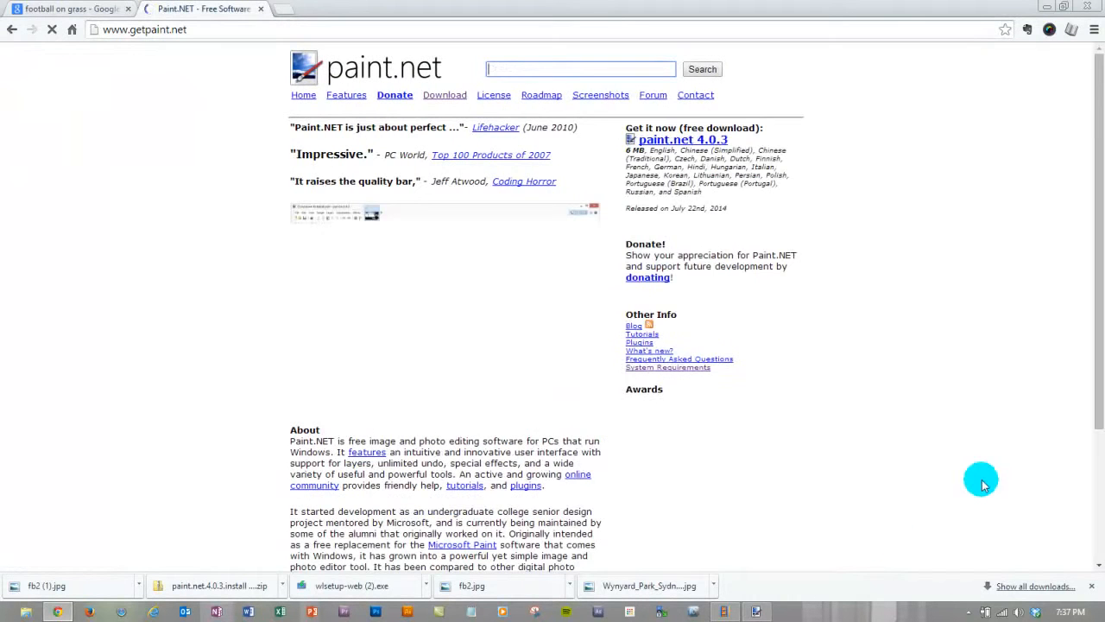
left_click(444, 97)
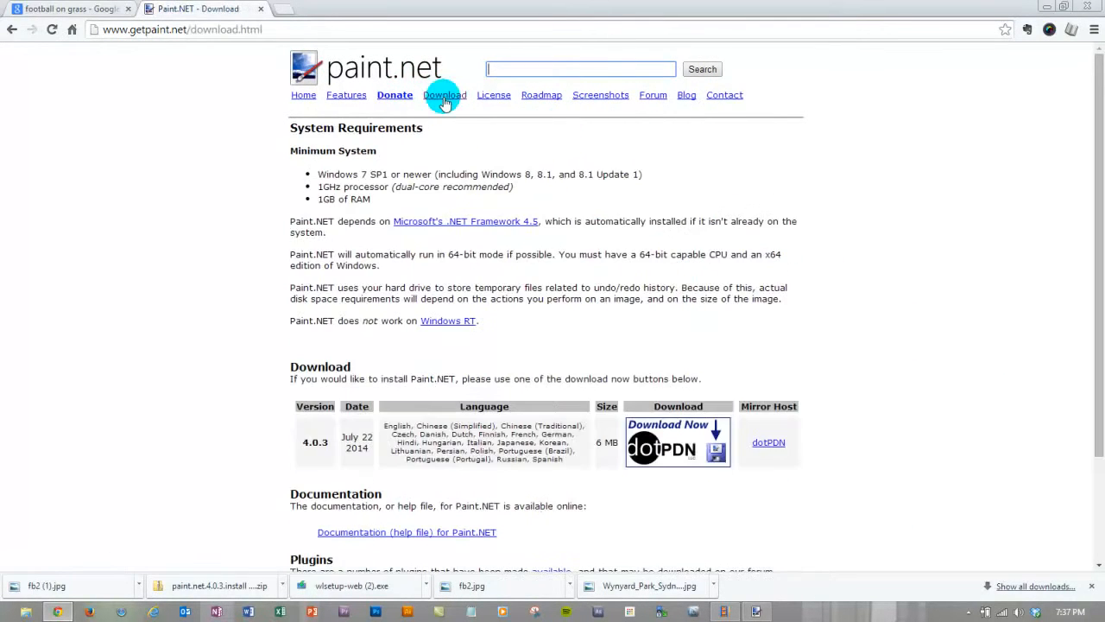
Step: Download the free paint.net 4.0.3 installer from the dotPDN site
left_click(661, 445)
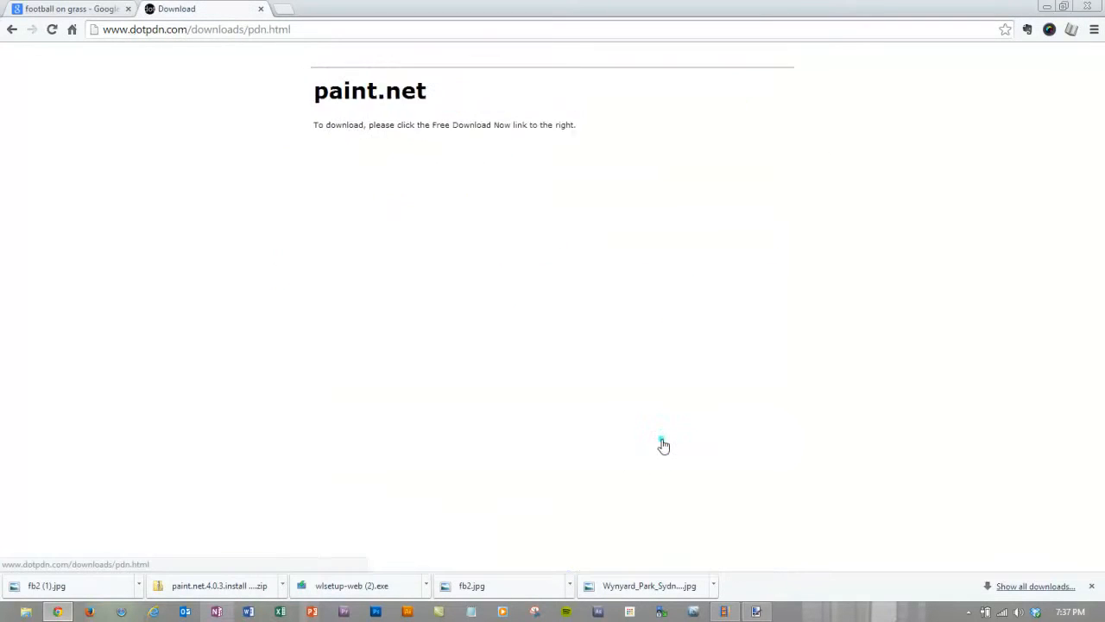
left_click(13, 30)
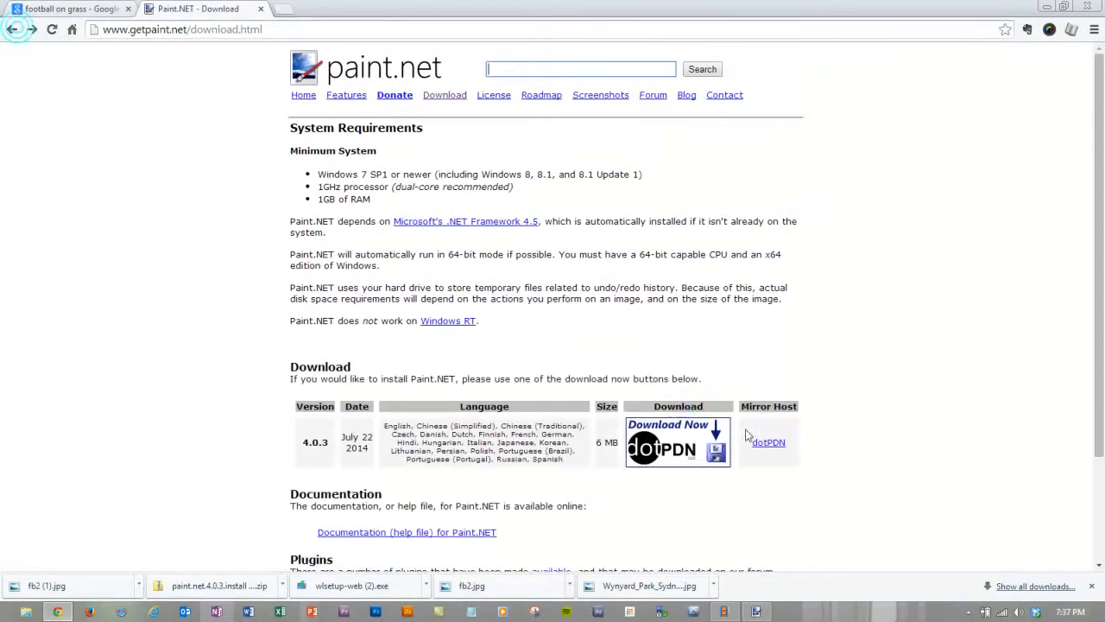
left_click(660, 445)
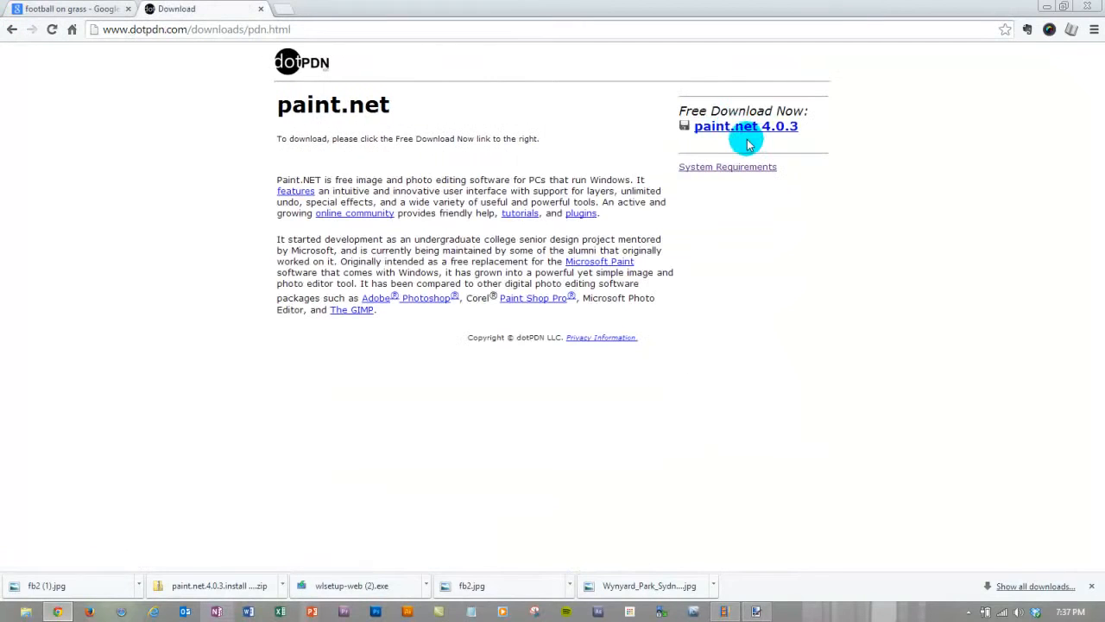
left_click(739, 131)
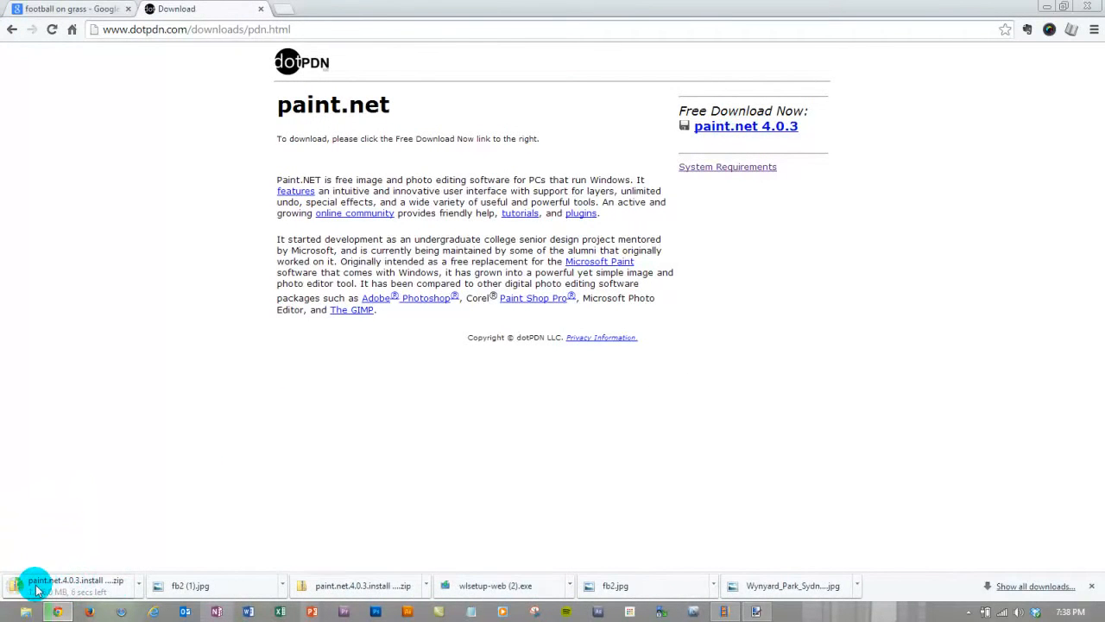
Step: Open the downloaded zip, start paint.net.4.0.3.install.exe, then cancel the installation and close the folder
left_click(82, 586)
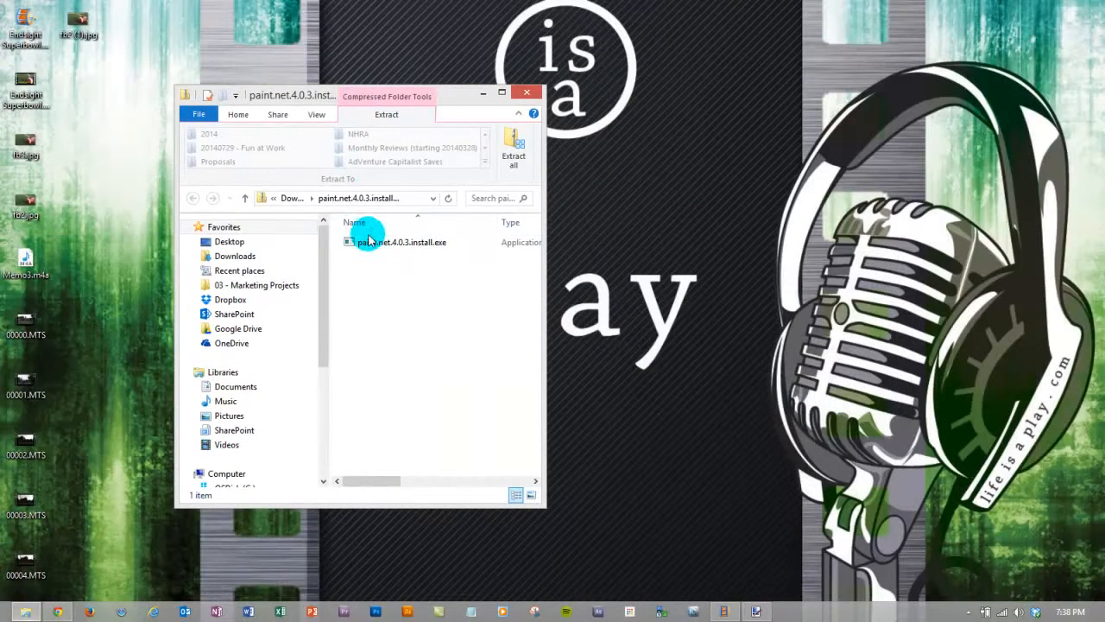
left_click(369, 243)
double_click(369, 243)
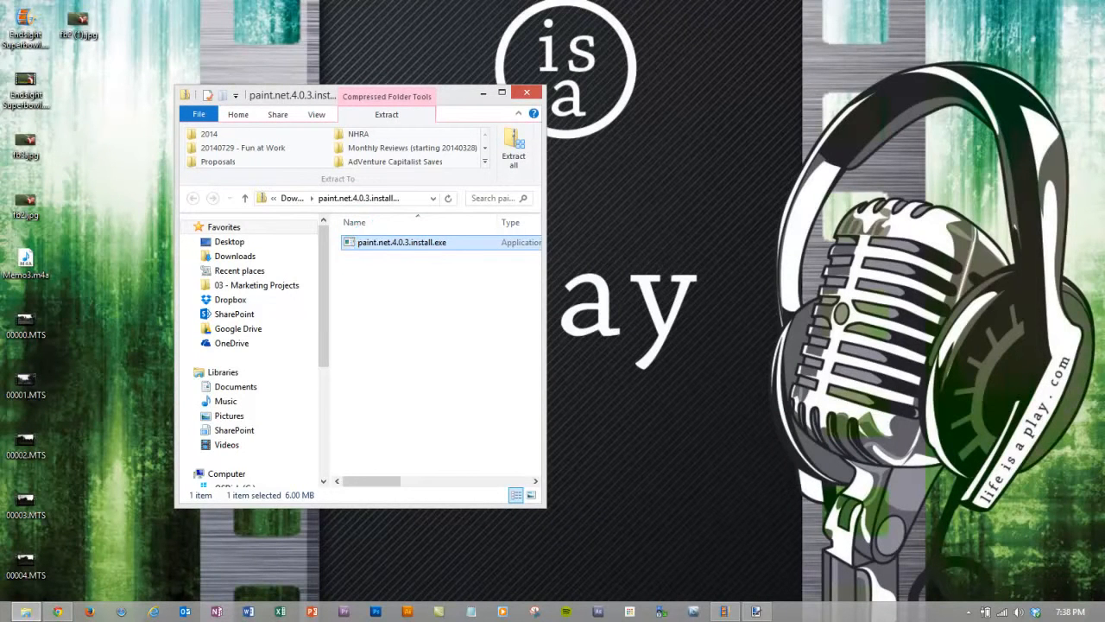
left_click(618, 331)
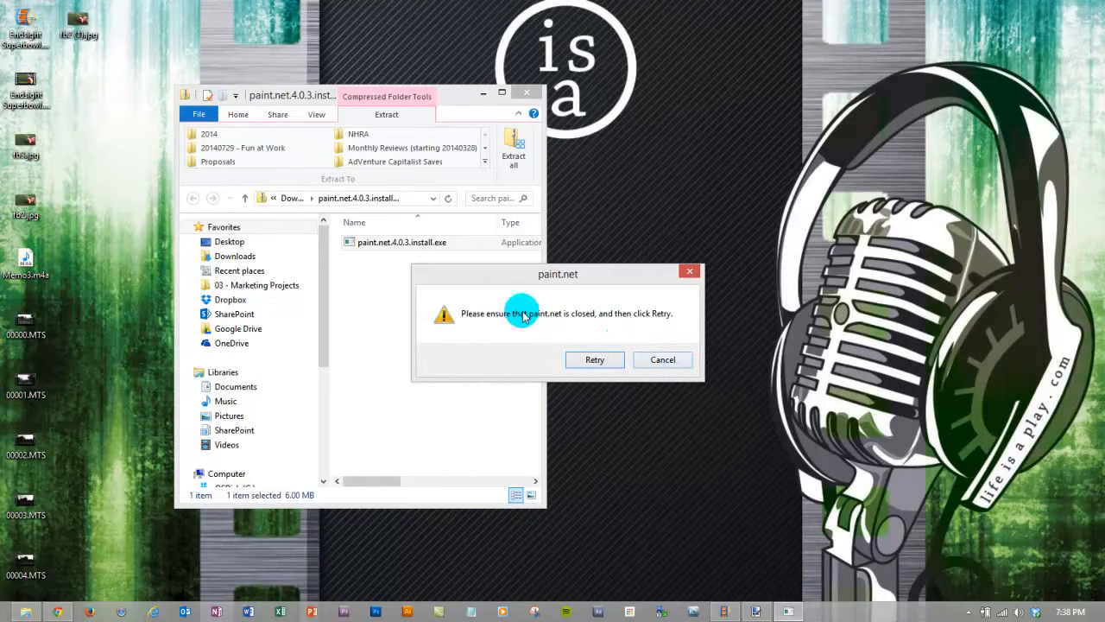
left_click(678, 358)
left_click(527, 93)
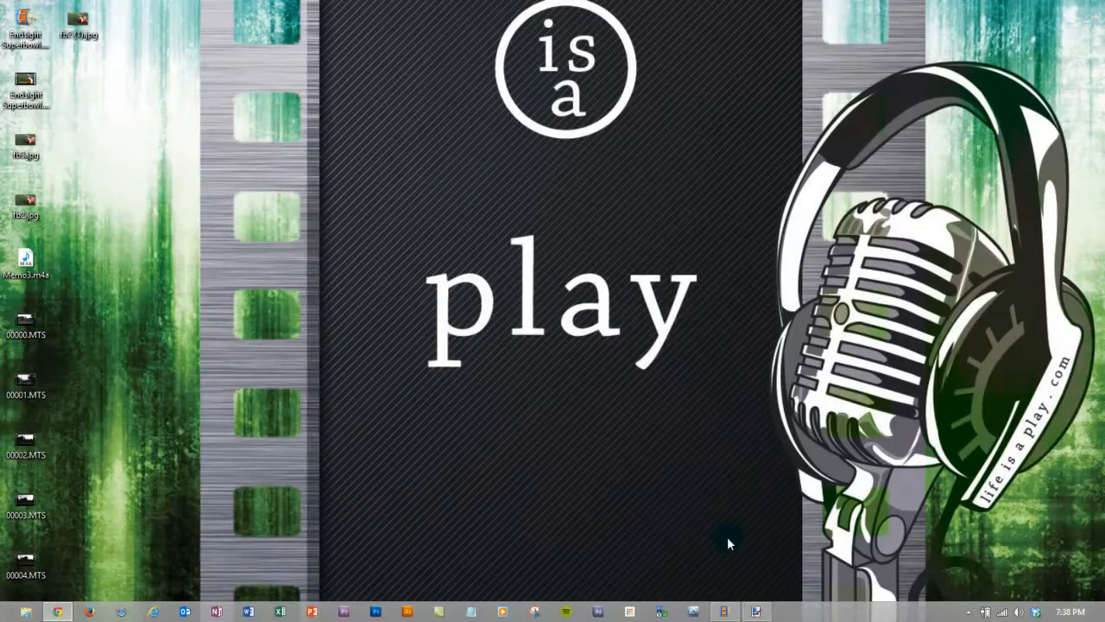
Step: Bring paint.net back into view and check the frame width and height of the 00000.MTS clip in its file properties
left_click(770, 613)
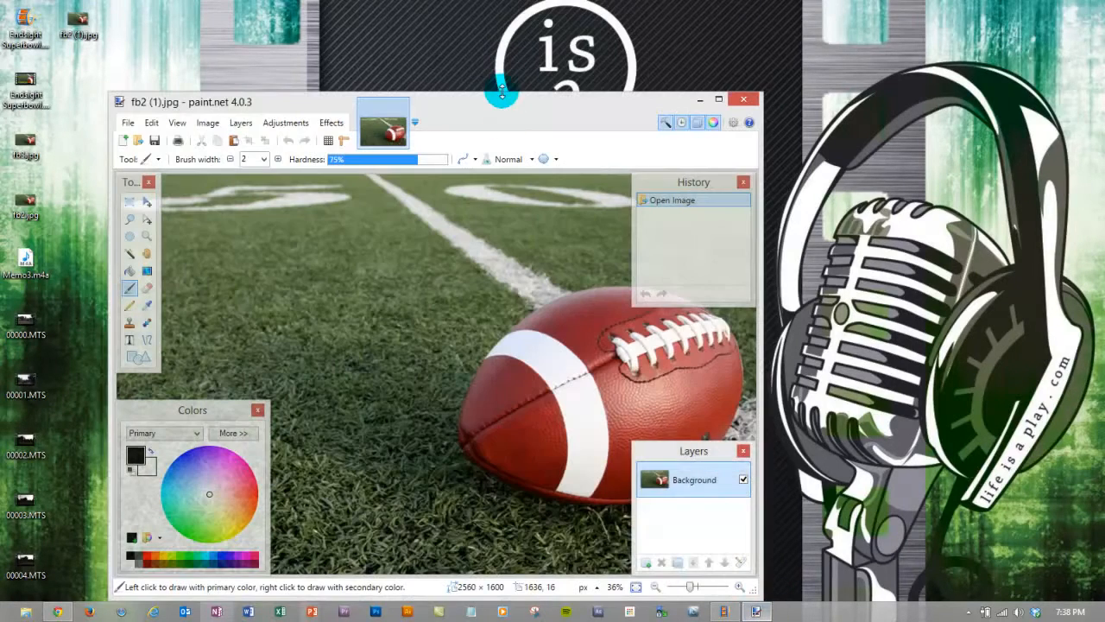
left_click_drag(469, 109, 643, 52)
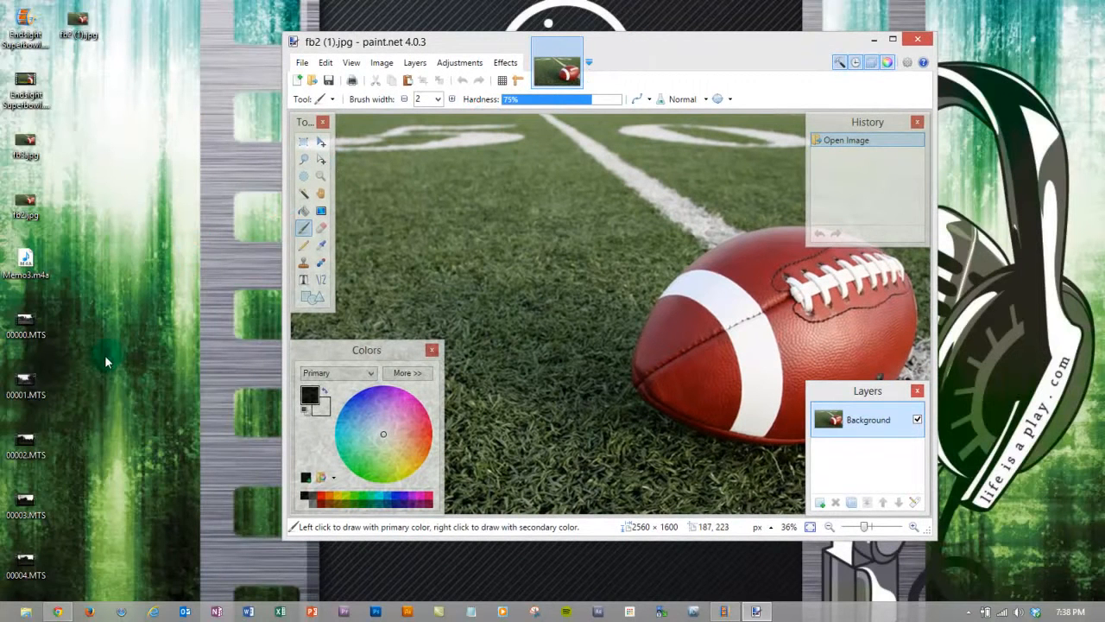
right_click(36, 326)
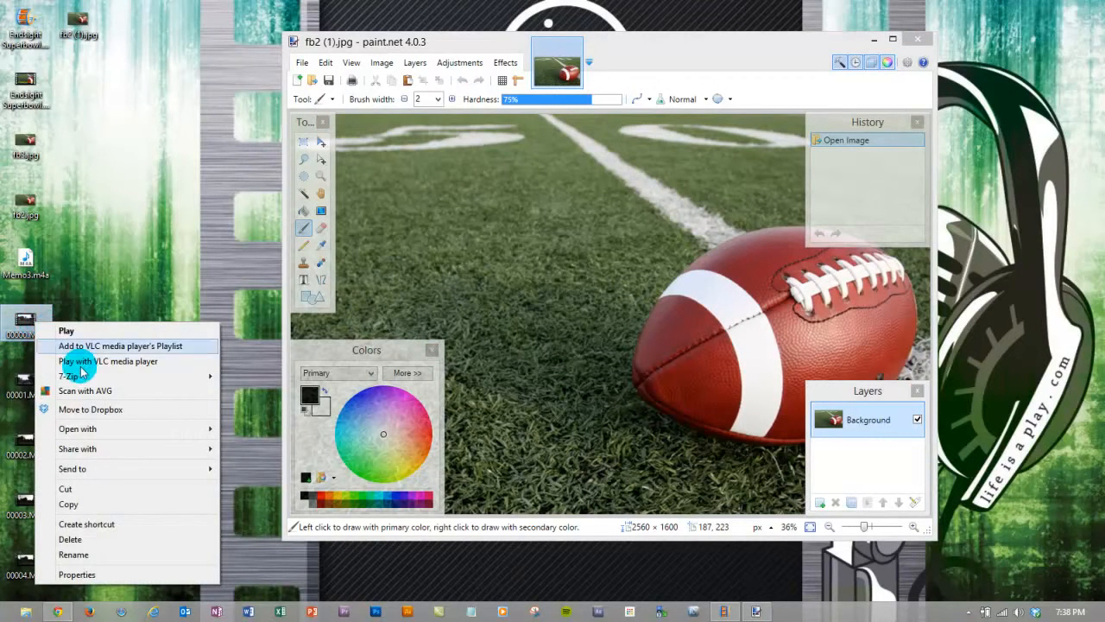
left_click(78, 574)
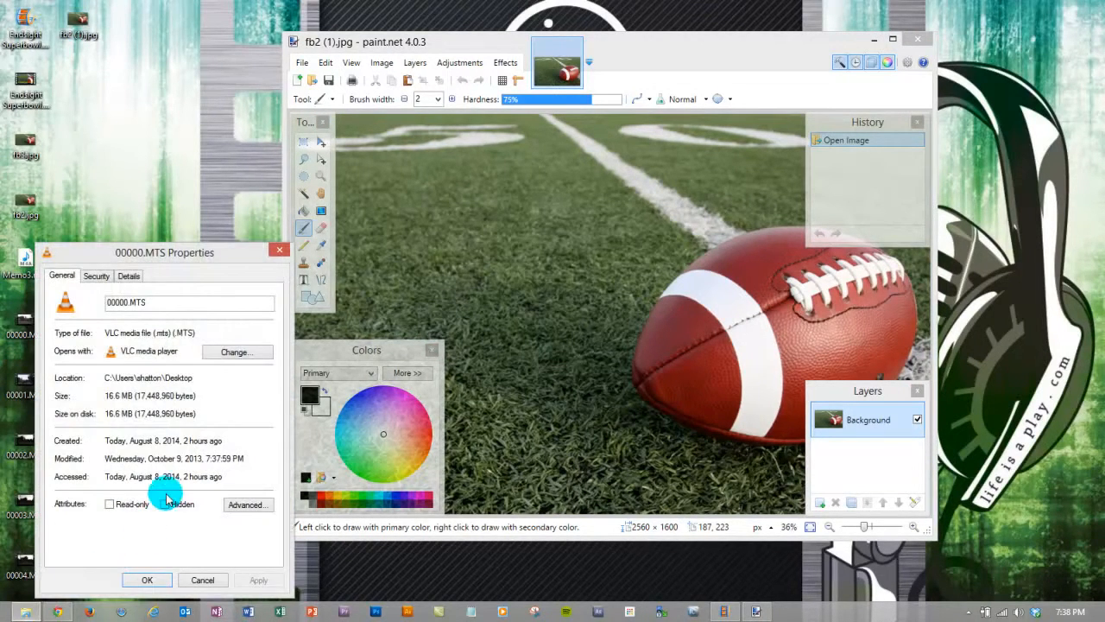
left_click(131, 276)
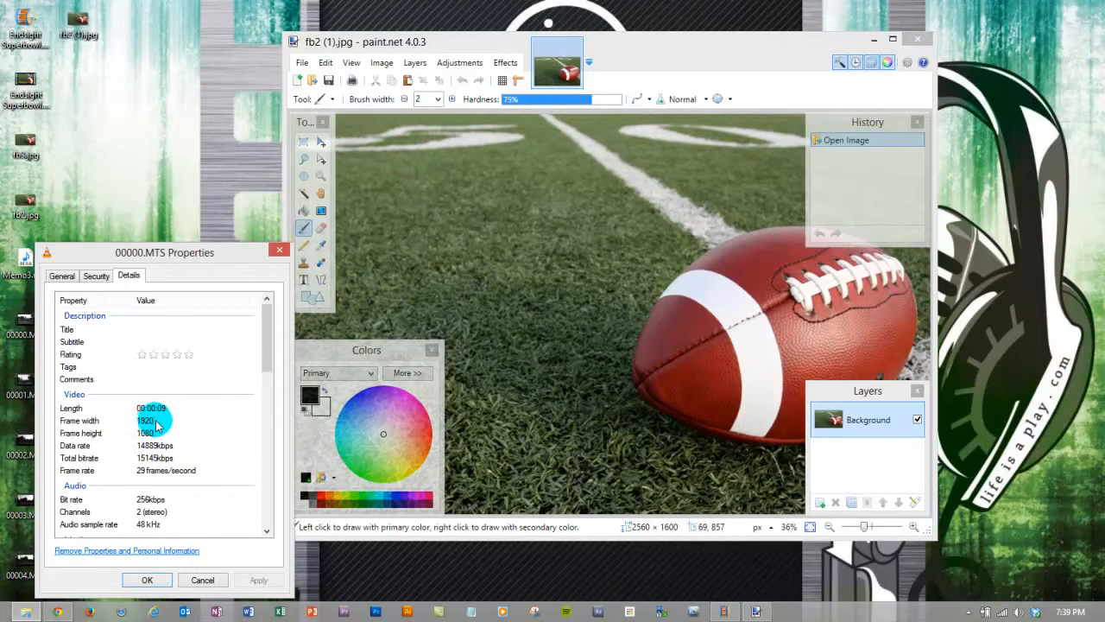
Step: Maximize paint.net and set the Rectangle Select tool to a fixed ratio of width 1920 and height 1080
double_click(667, 50)
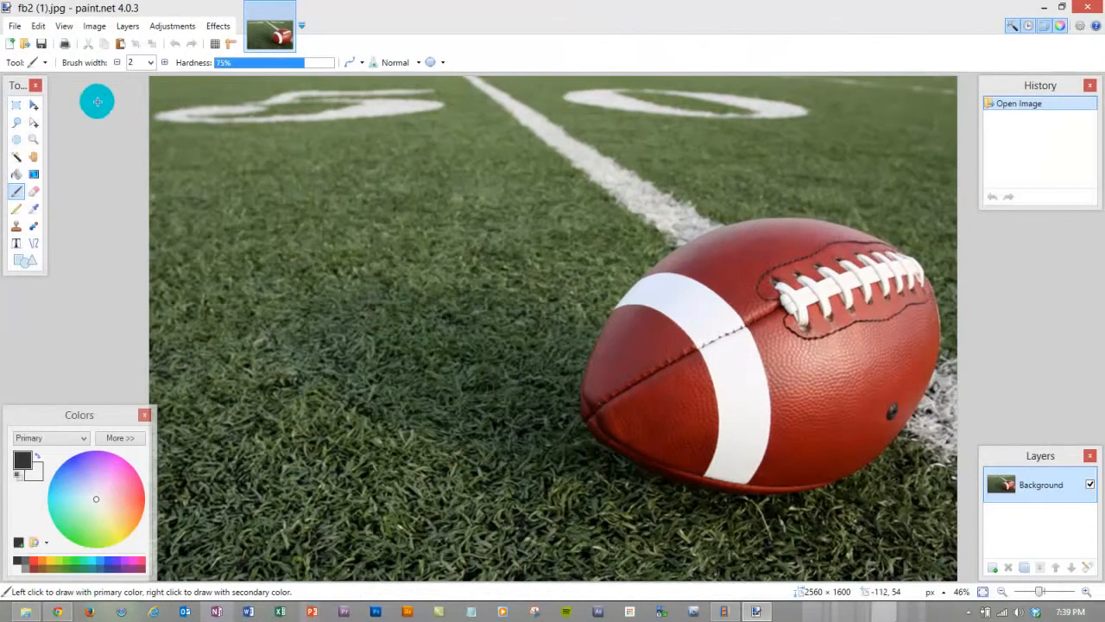
left_click(16, 106)
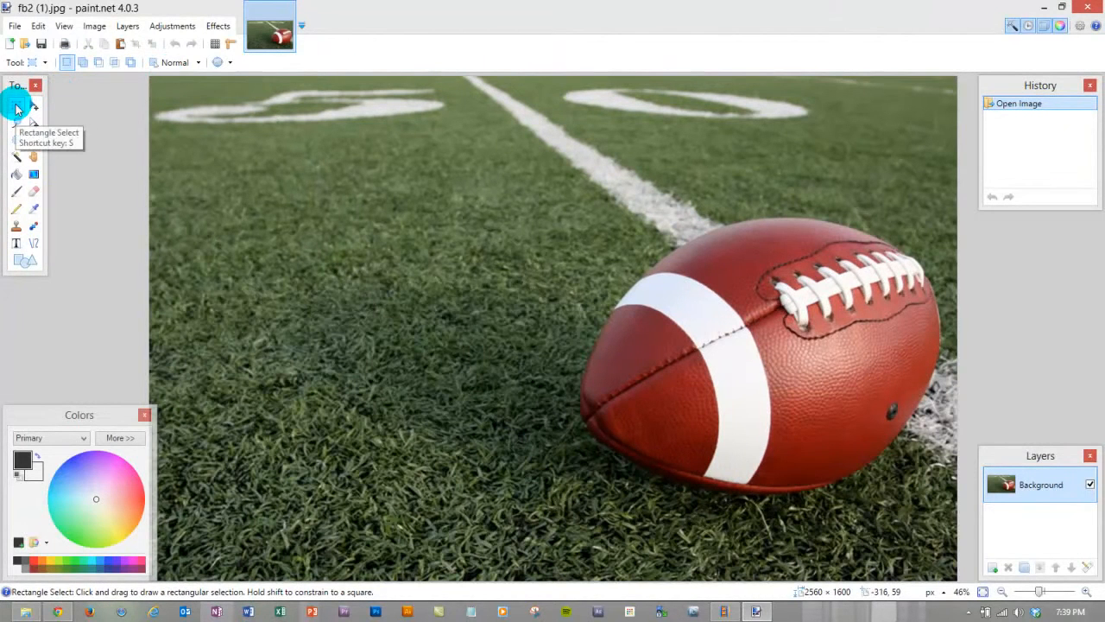
left_click(198, 63)
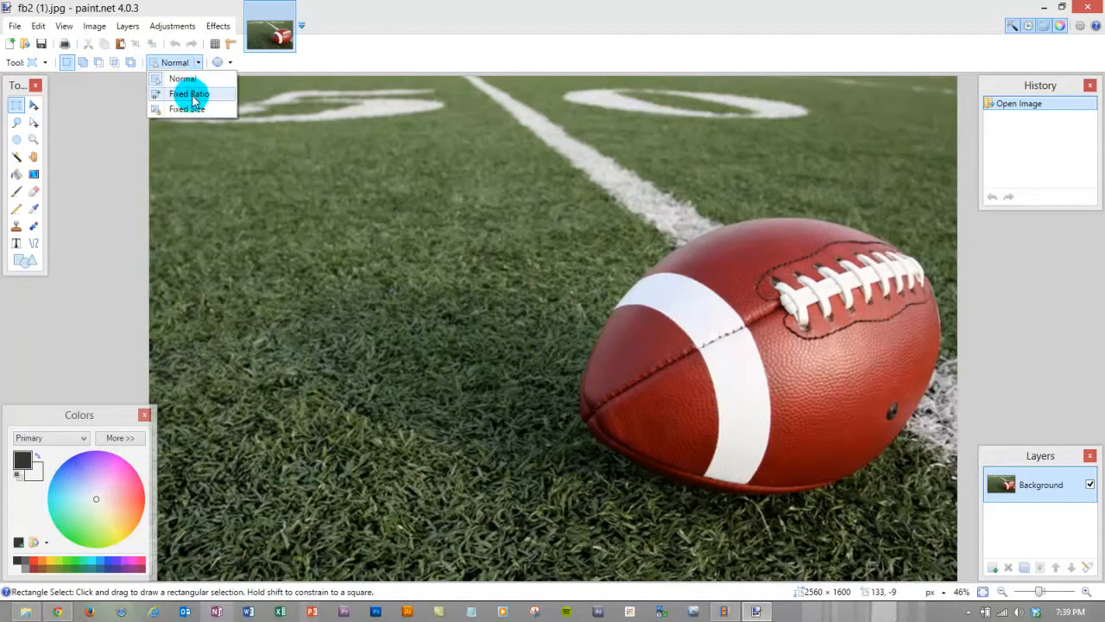
left_click(191, 97)
left_click(283, 68)
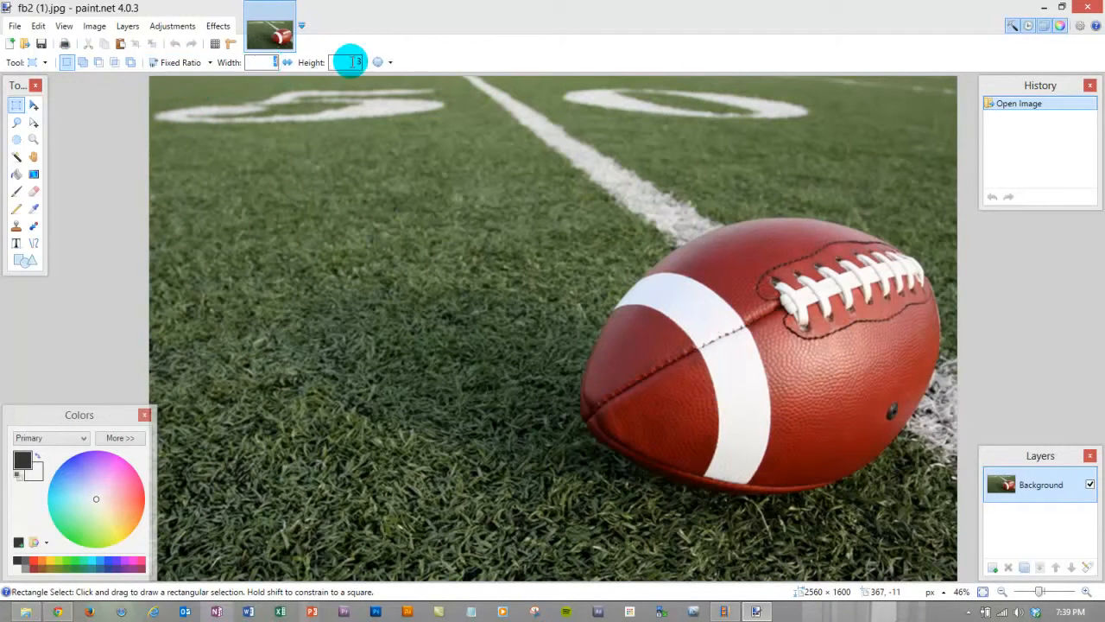
left_click(321, 62)
left_click(460, 69)
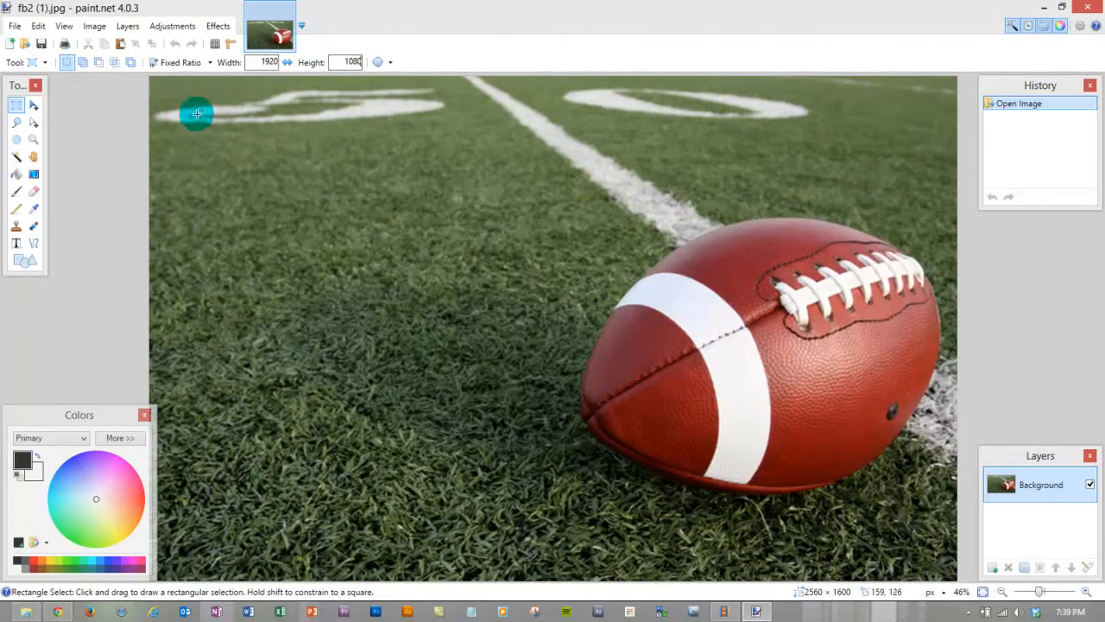
Step: Select an area of about 2518 × 1416 pixels covering the football and field numbers, and crop the photo to it
left_click_drag(155, 84, 1040, 532)
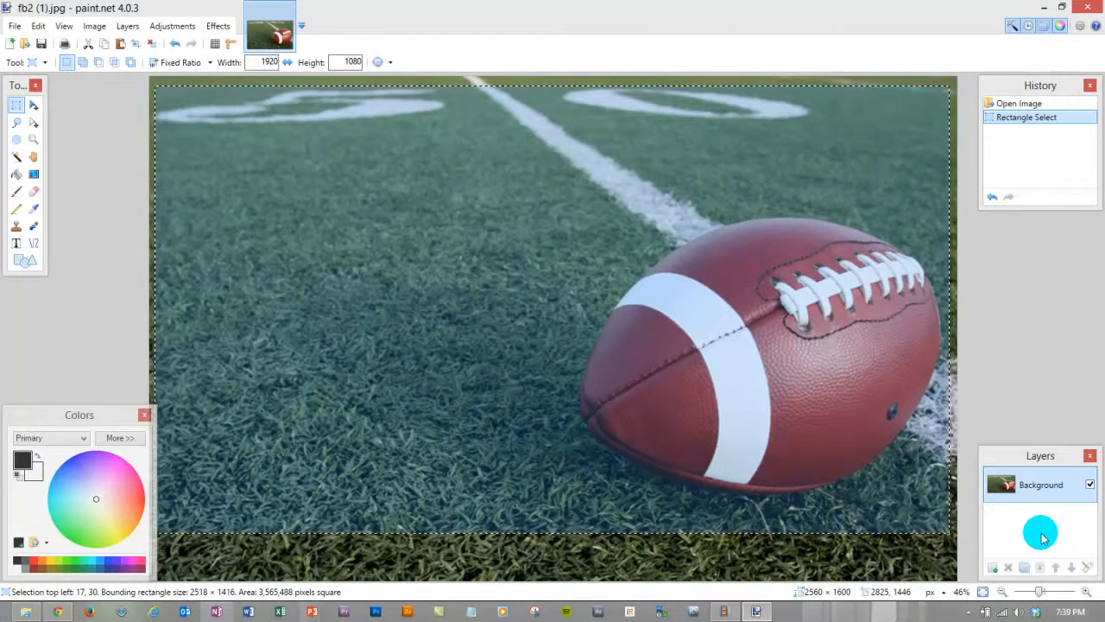
left_click(136, 44)
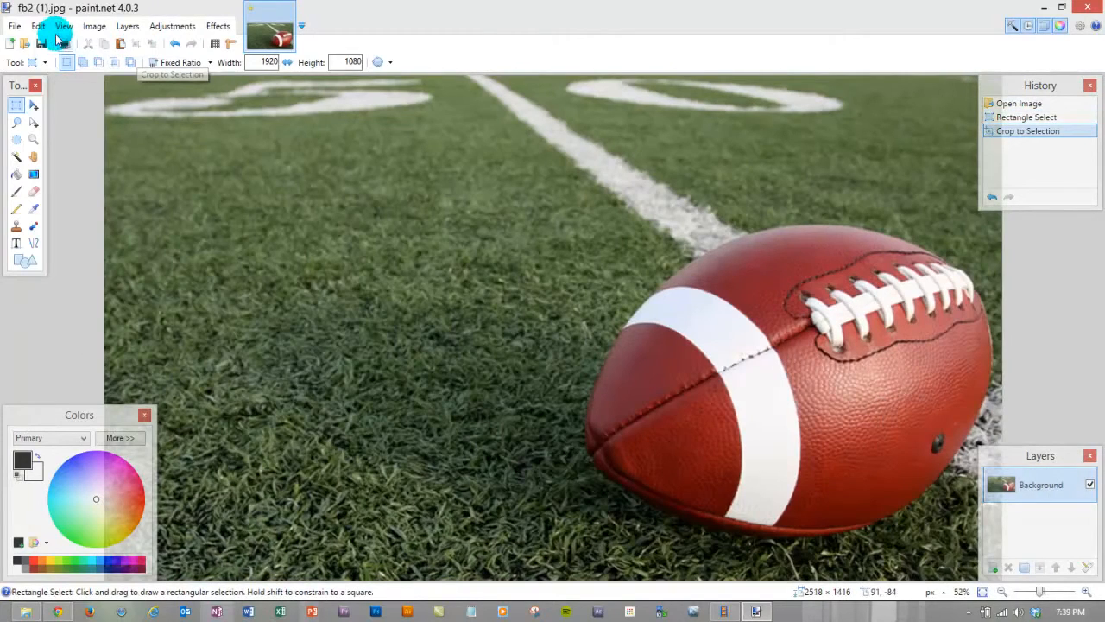
Step: Save the cropped photo as the JPEG file fb2 (1)new ball.jpg at quality 95, and close paint.net and the 00000.MTS properties
left_click(16, 27)
left_click(50, 138)
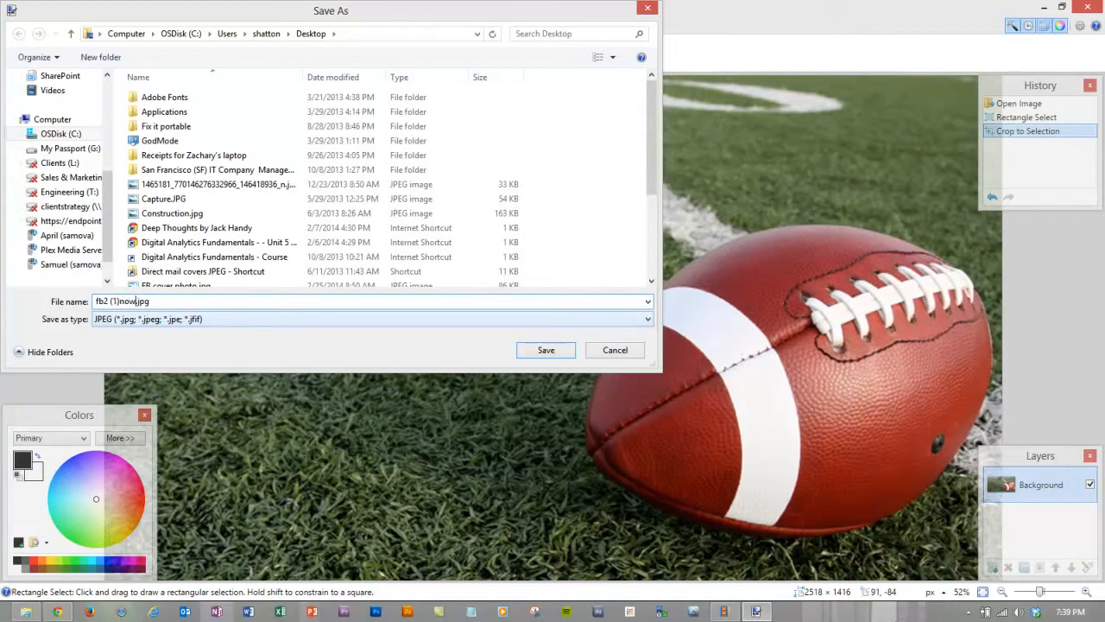
key("Return")
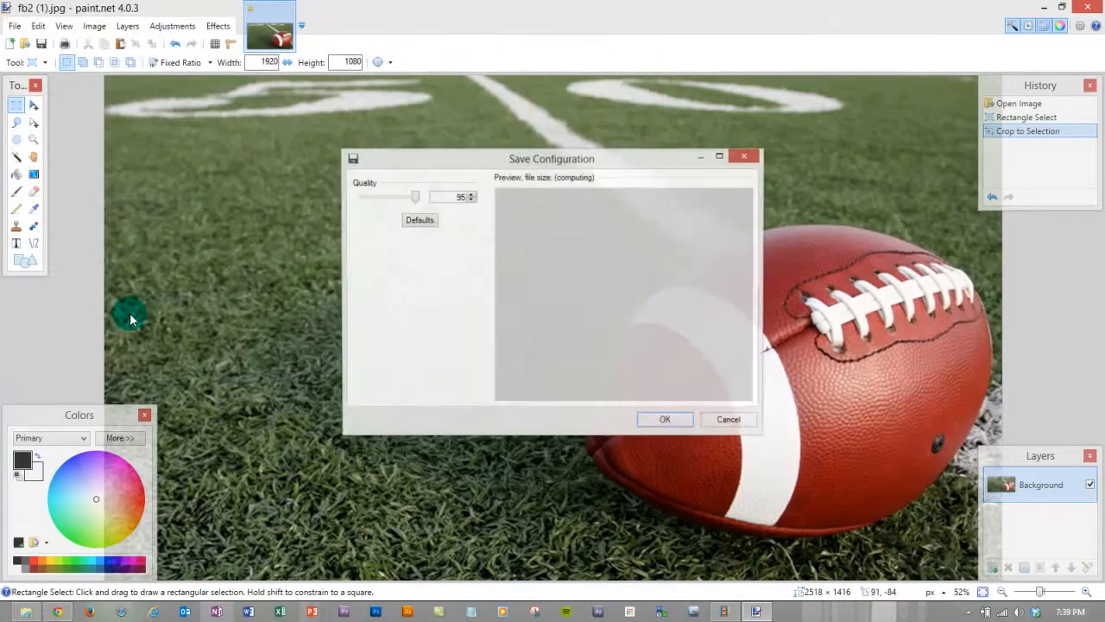
left_click(667, 421)
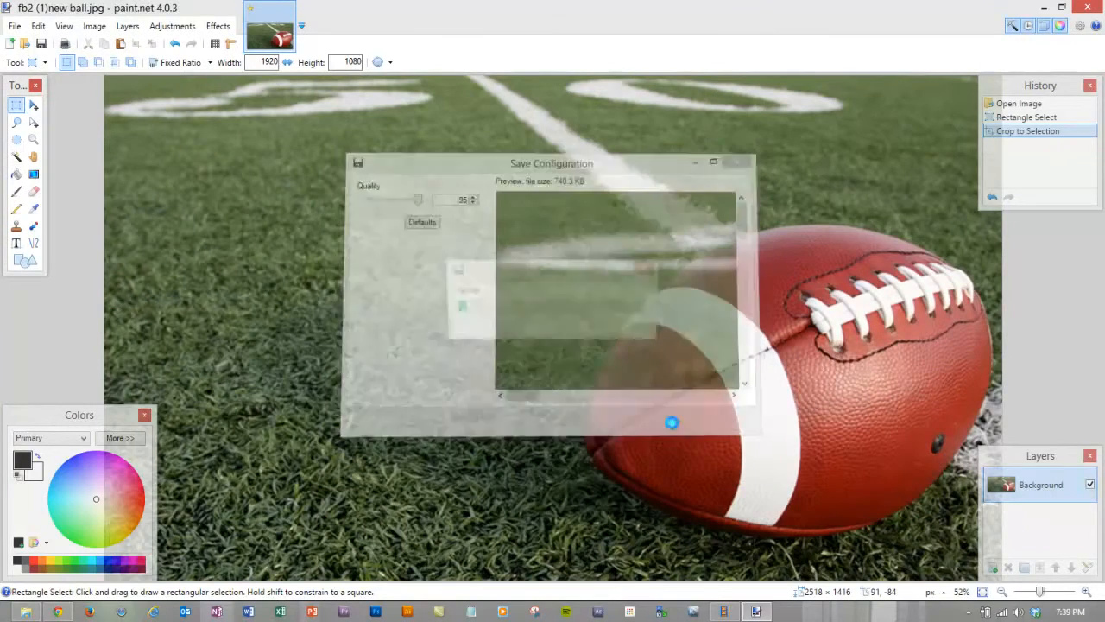
left_click(1085, 8)
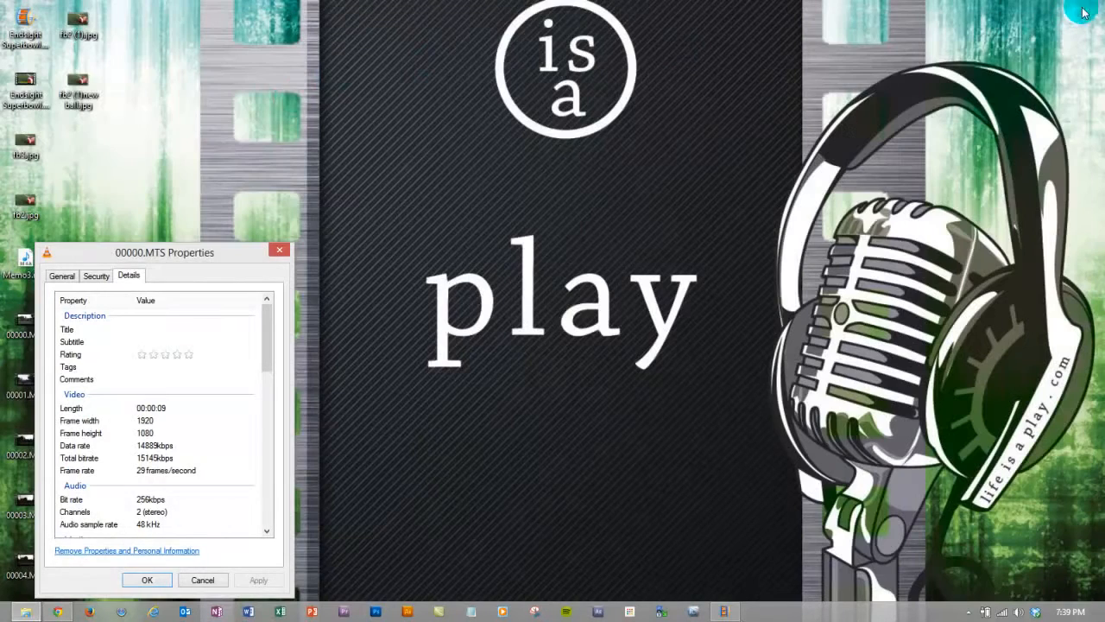
left_click(242, 118)
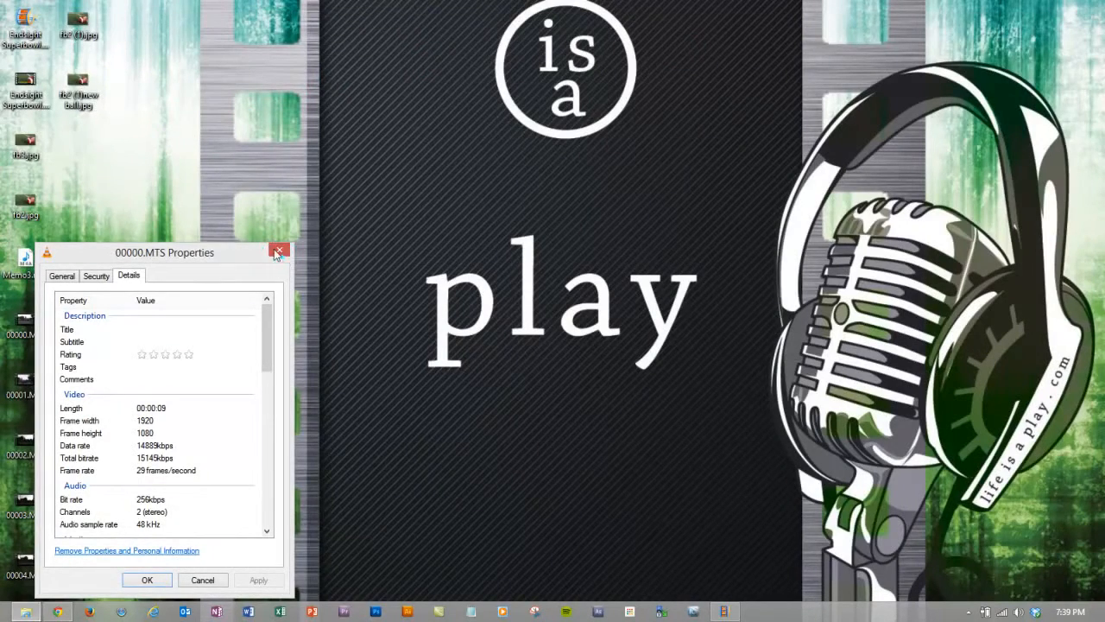
left_click(280, 250)
Step: Switch to Movie Maker and replace the opening football photo with the cropped fb2 (1)new ball.jpg from the desktop
left_click(77, 81)
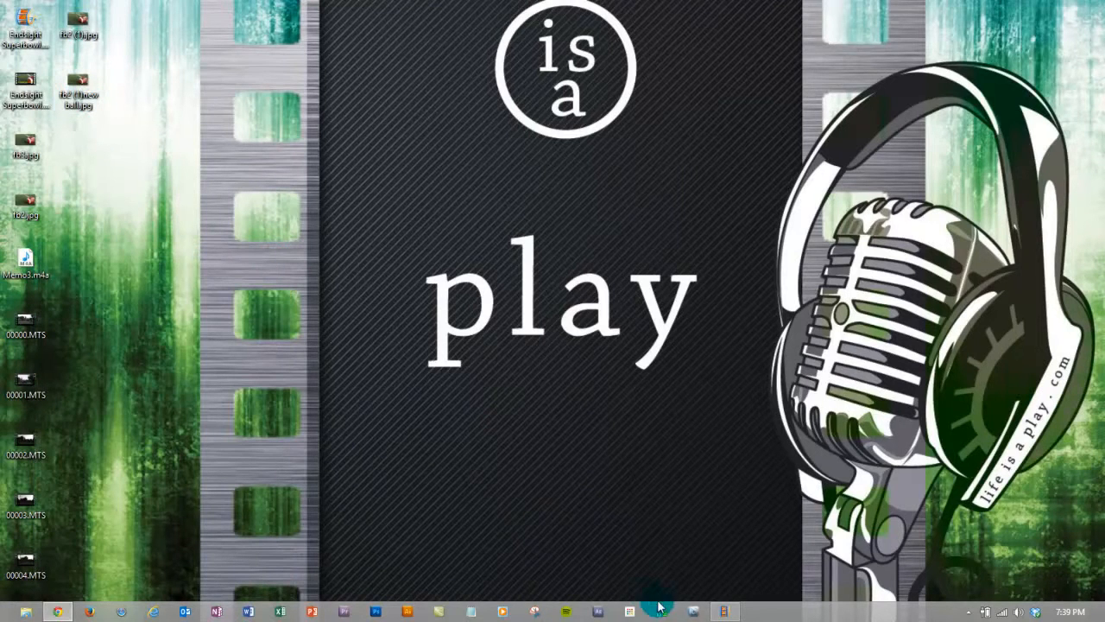
left_click(725, 611)
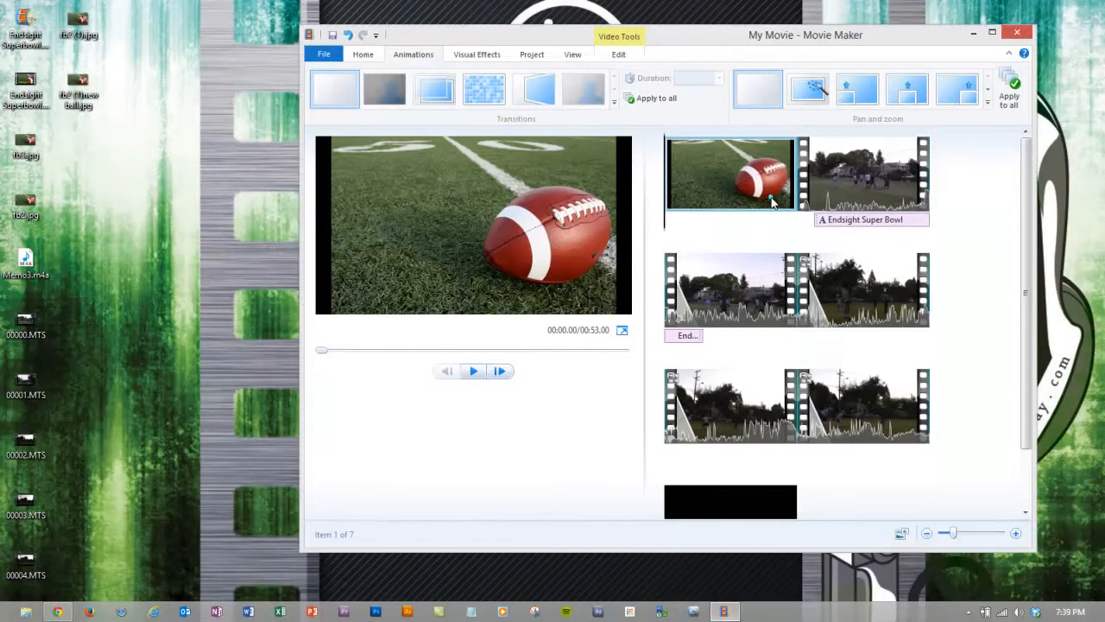
left_click(760, 155)
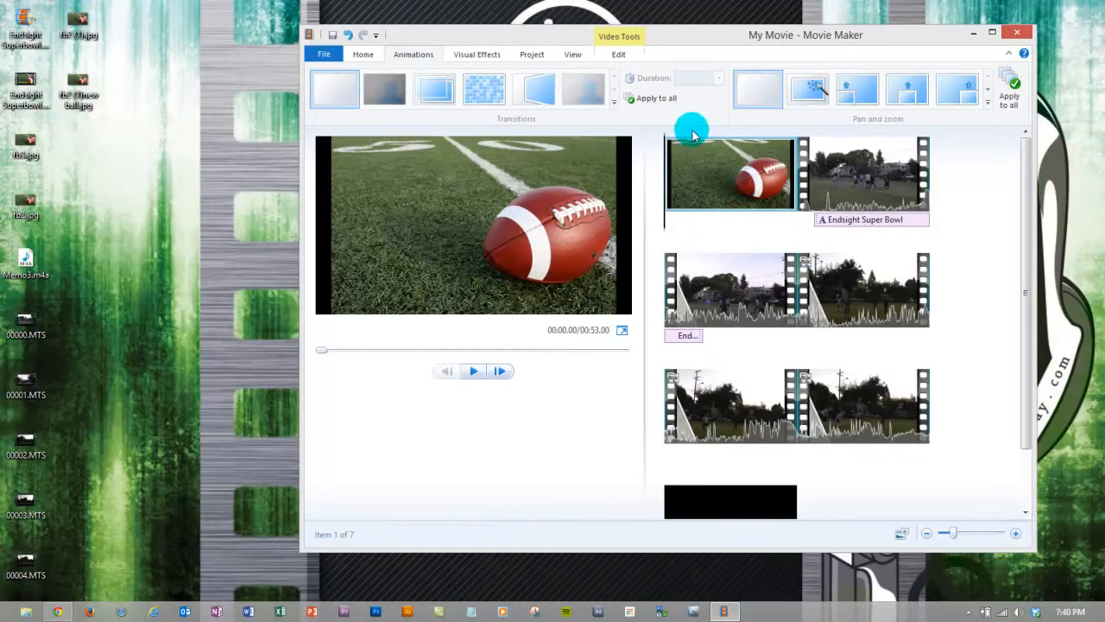
key("Delete")
left_click_drag(77, 80, 656, 180)
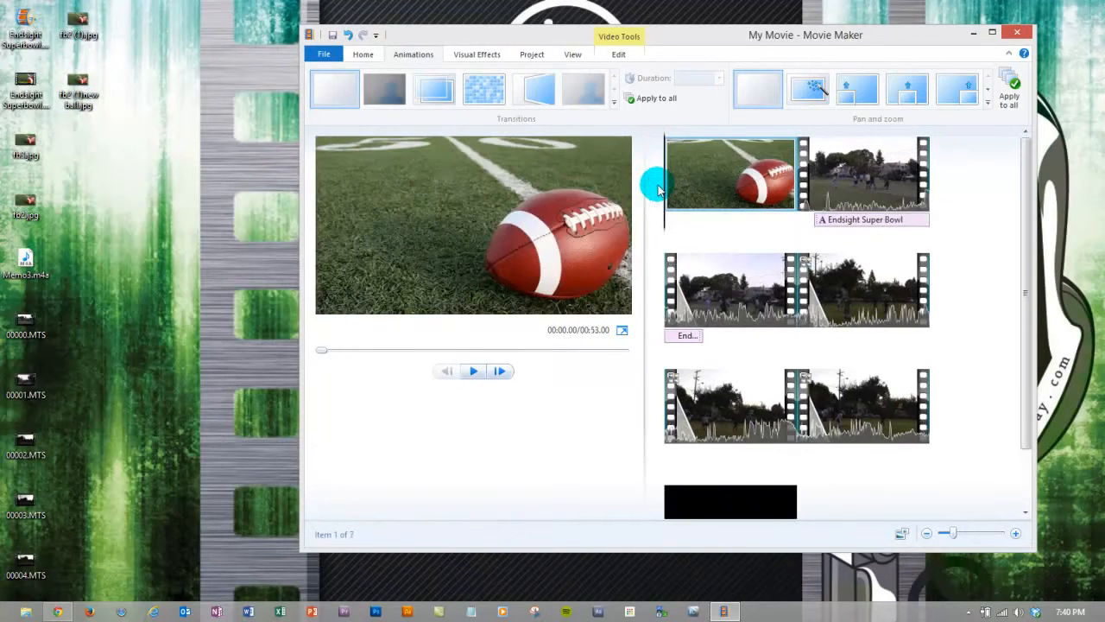
Step: Set the opening football photo's duration to 5.00 seconds
left_click_drag(664, 227, 795, 210)
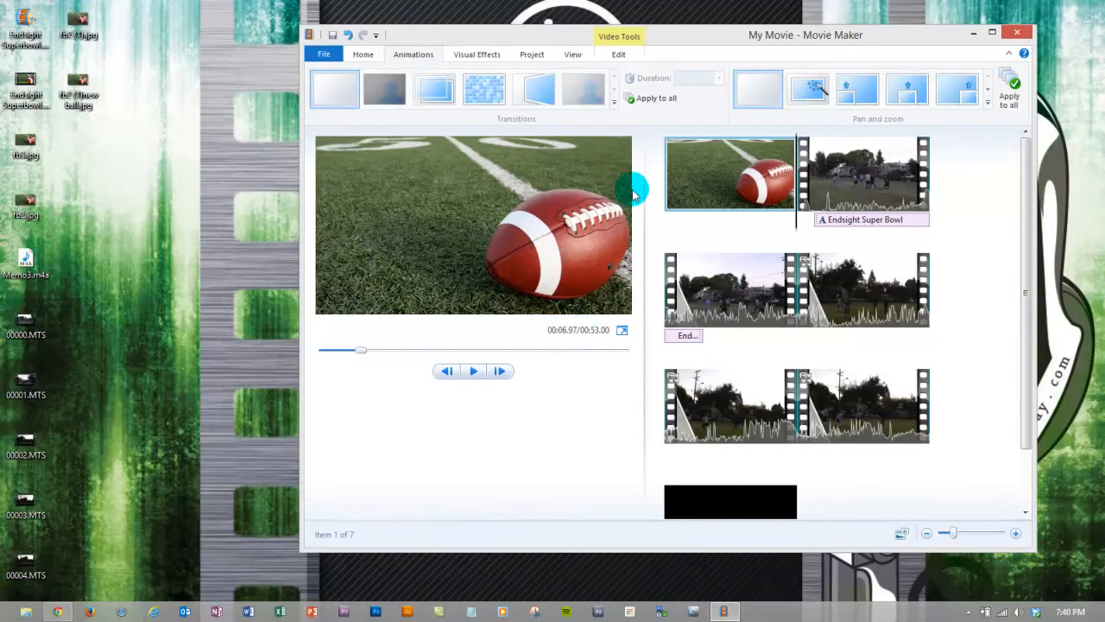
left_click(618, 55)
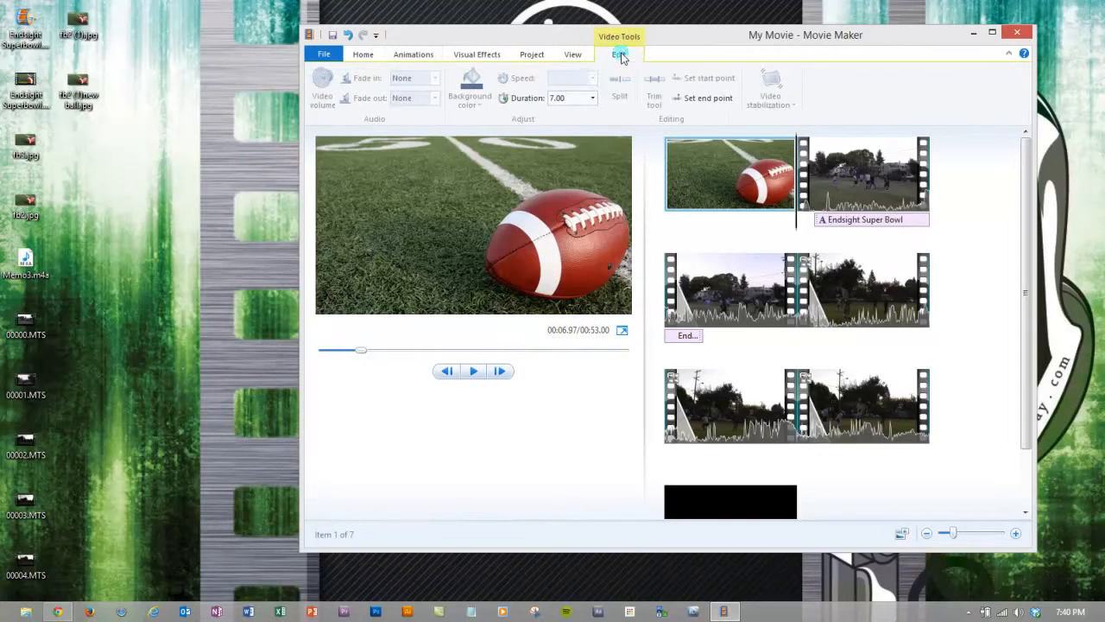
left_click(555, 98)
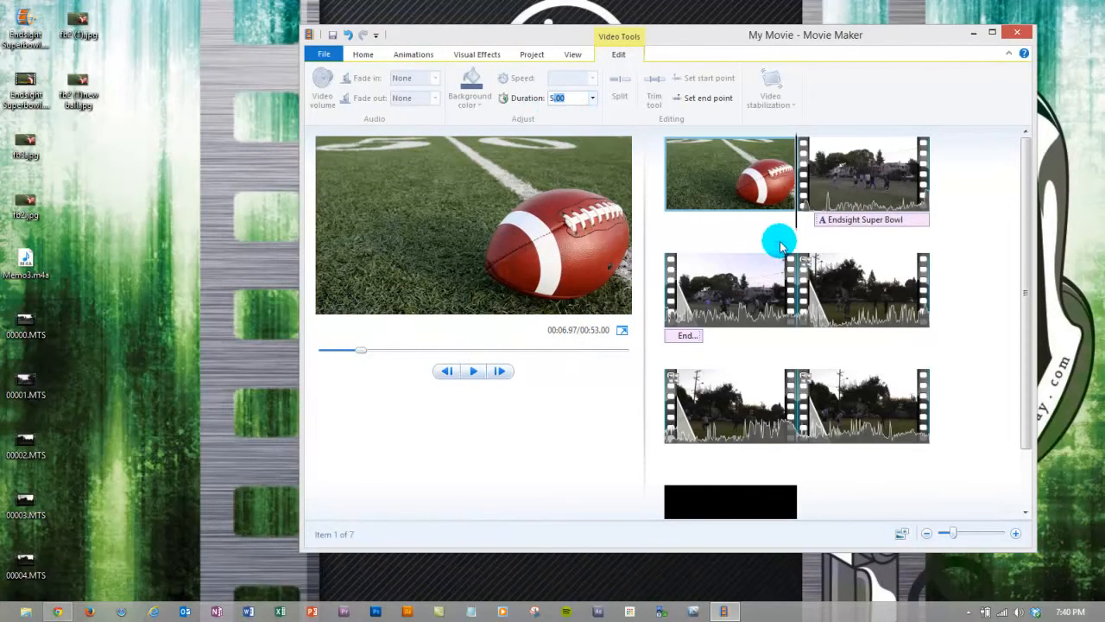
Step: Move the Endsight Super Bowl caption earlier so it starts over the football photo and runs into the first clip, and preview it
left_click(824, 221)
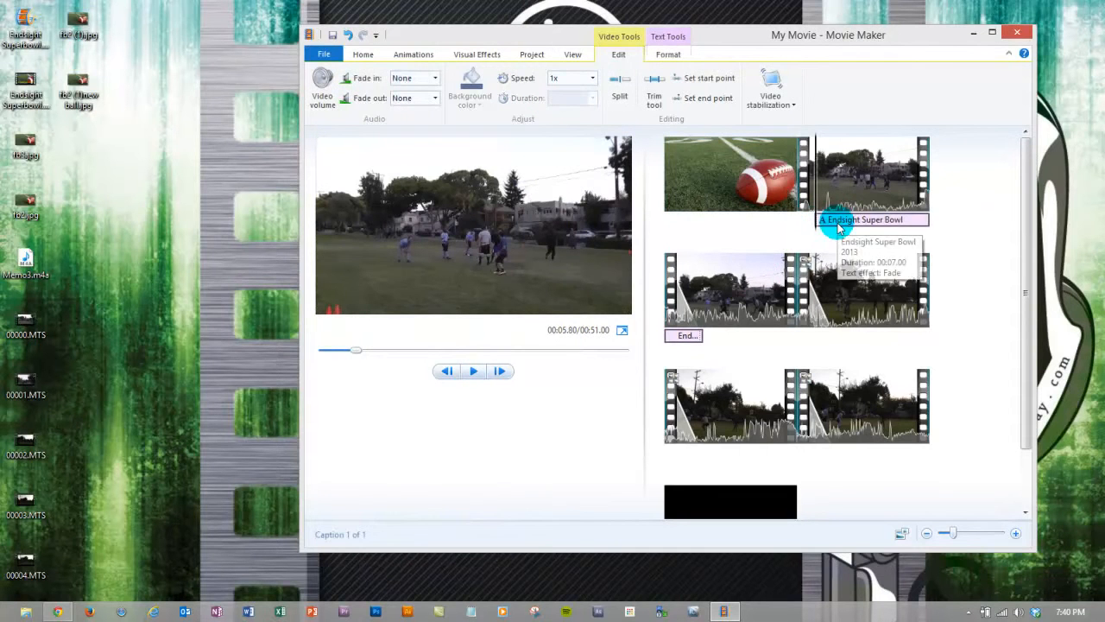
left_click_drag(834, 217, 654, 230)
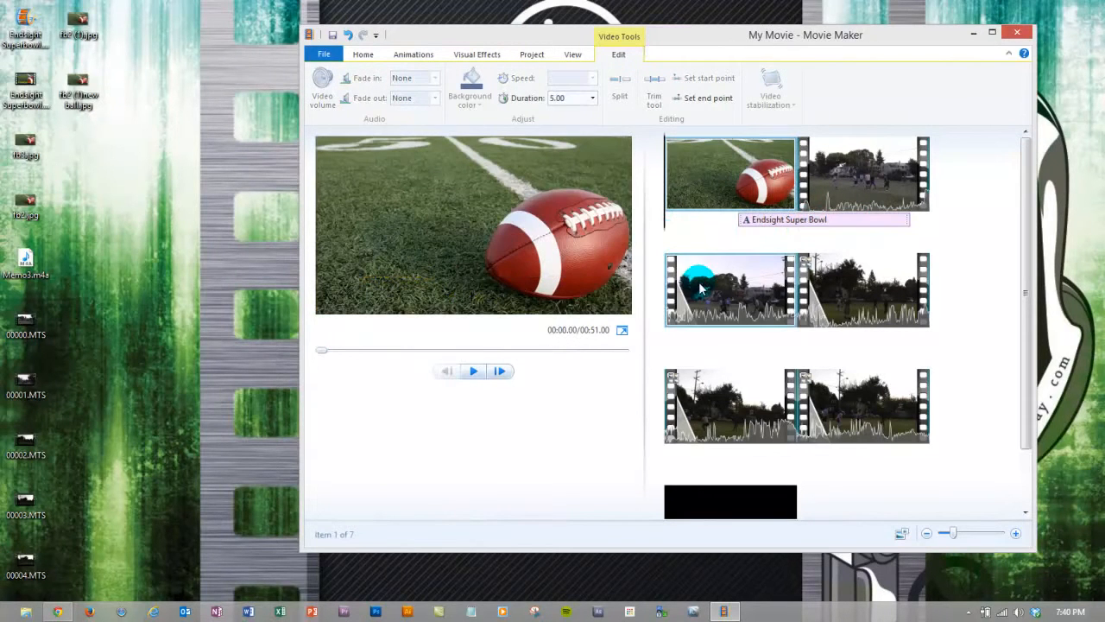
left_click_drag(753, 222, 792, 221)
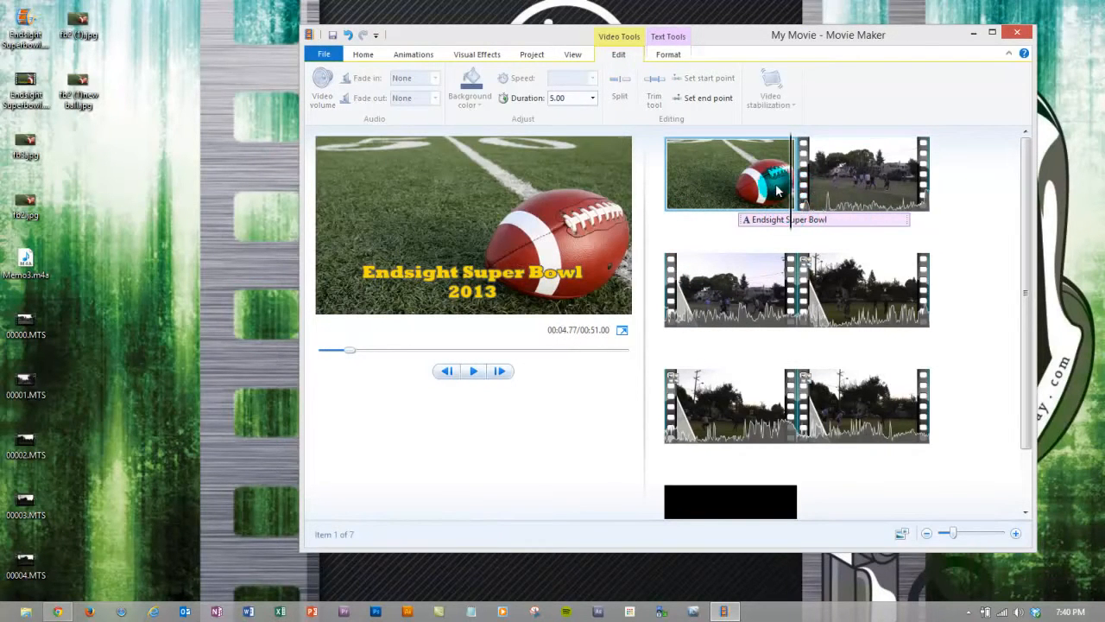
Step: Maximize Movie Maker and apply the Blur - through black transition to the first video clip after the football photo
left_click(811, 190)
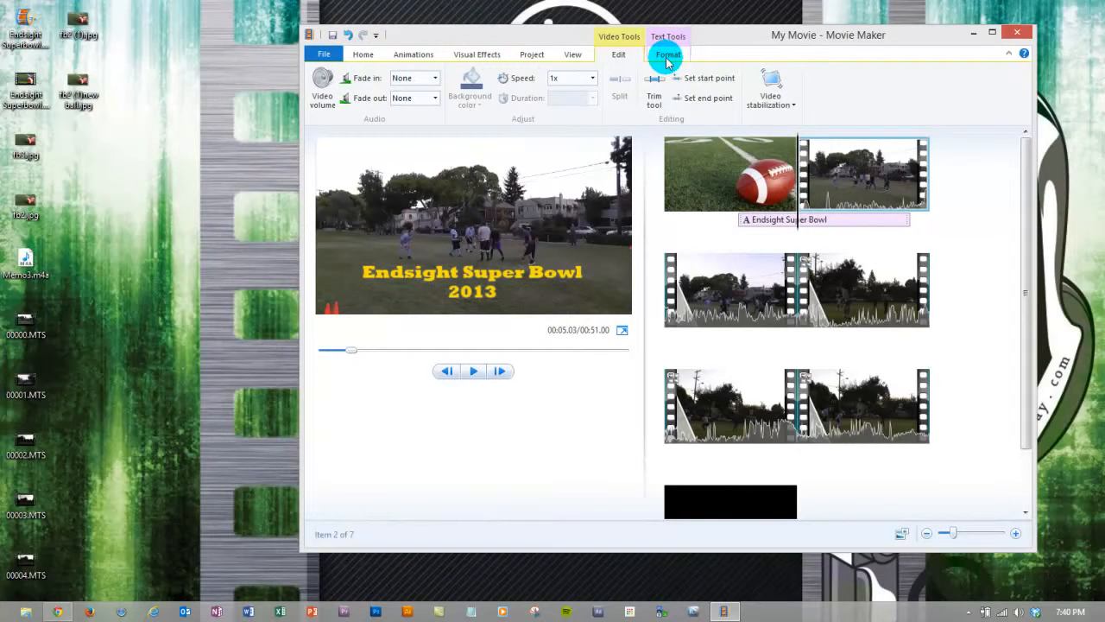
double_click(567, 35)
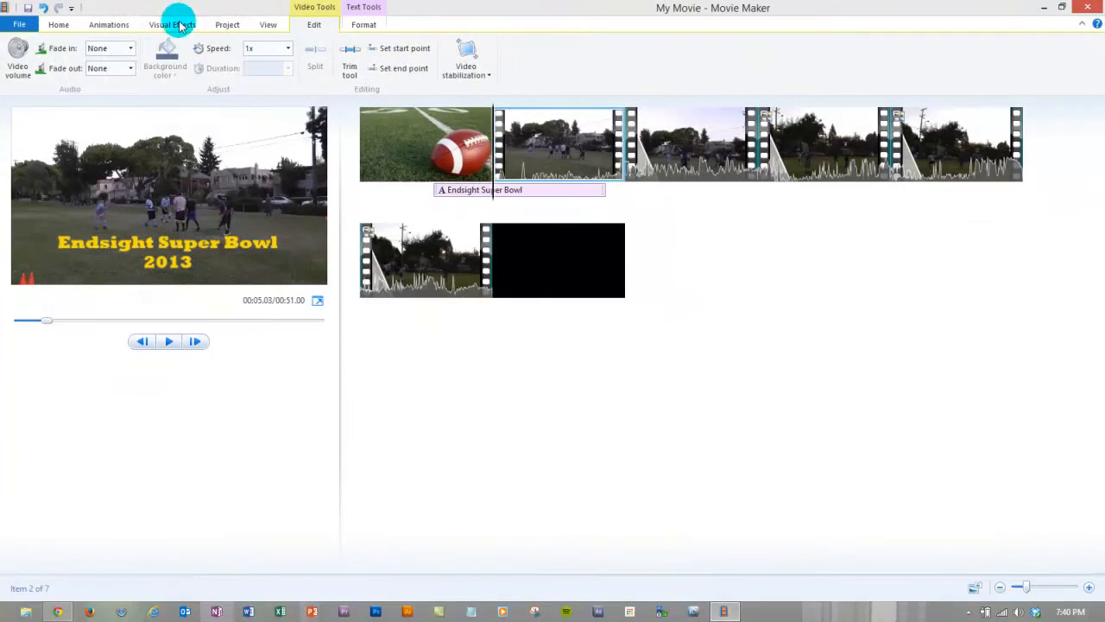
left_click(105, 25)
left_click(559, 71)
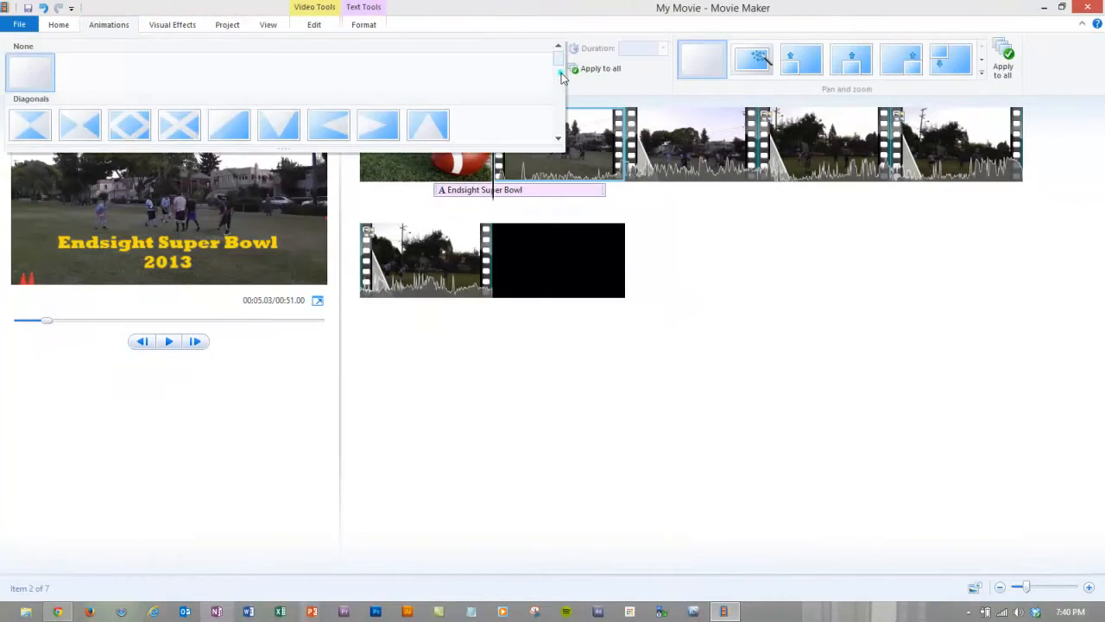
left_click_drag(559, 65, 563, 76)
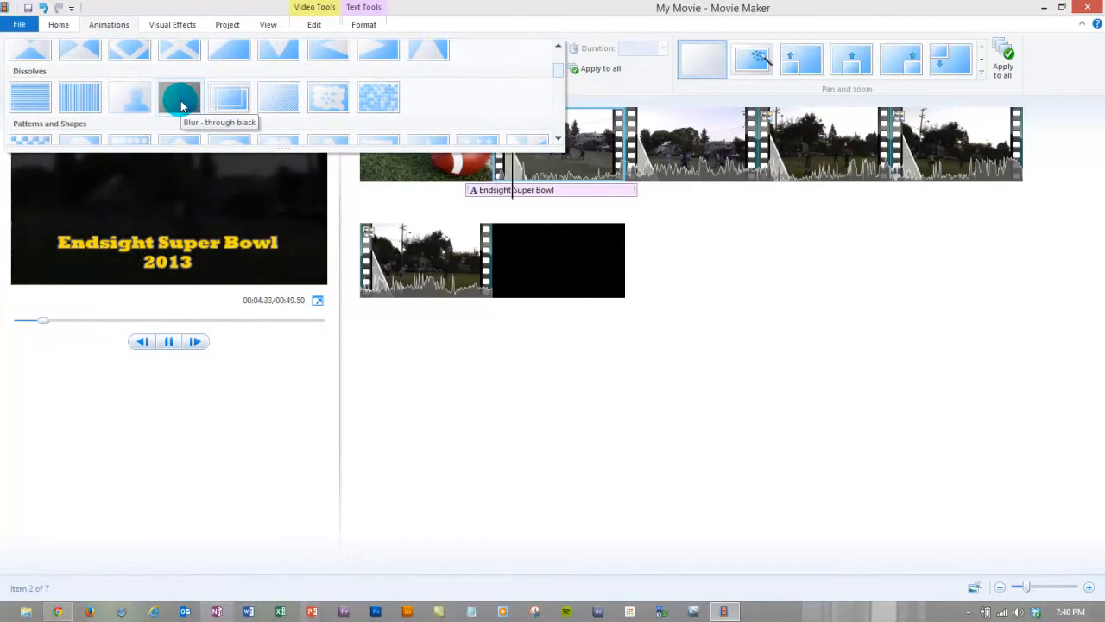
left_click(180, 100)
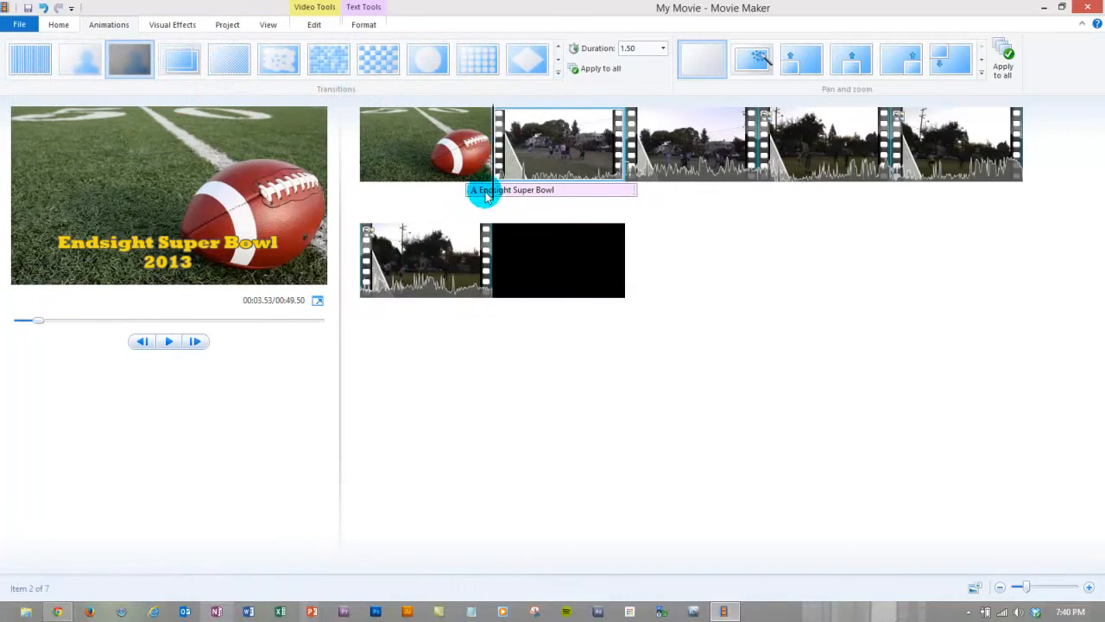
Step: Apply the zoom-in effect aimed at the upper-left corner to the opening football photo, and return the playhead to the start
left_click_drag(493, 191, 423, 190)
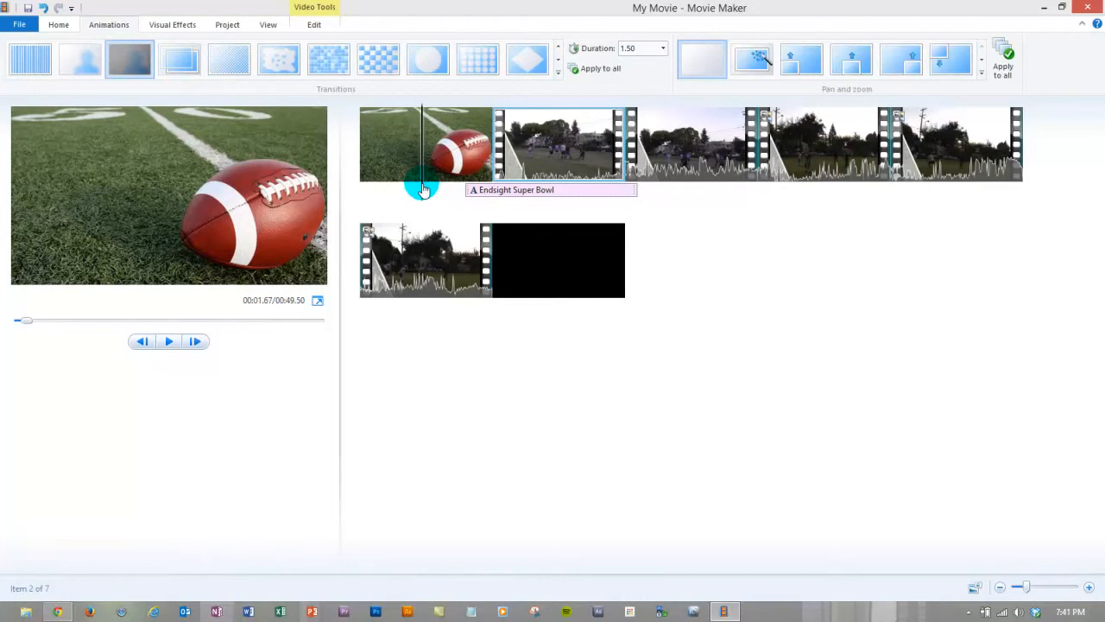
left_click(403, 138)
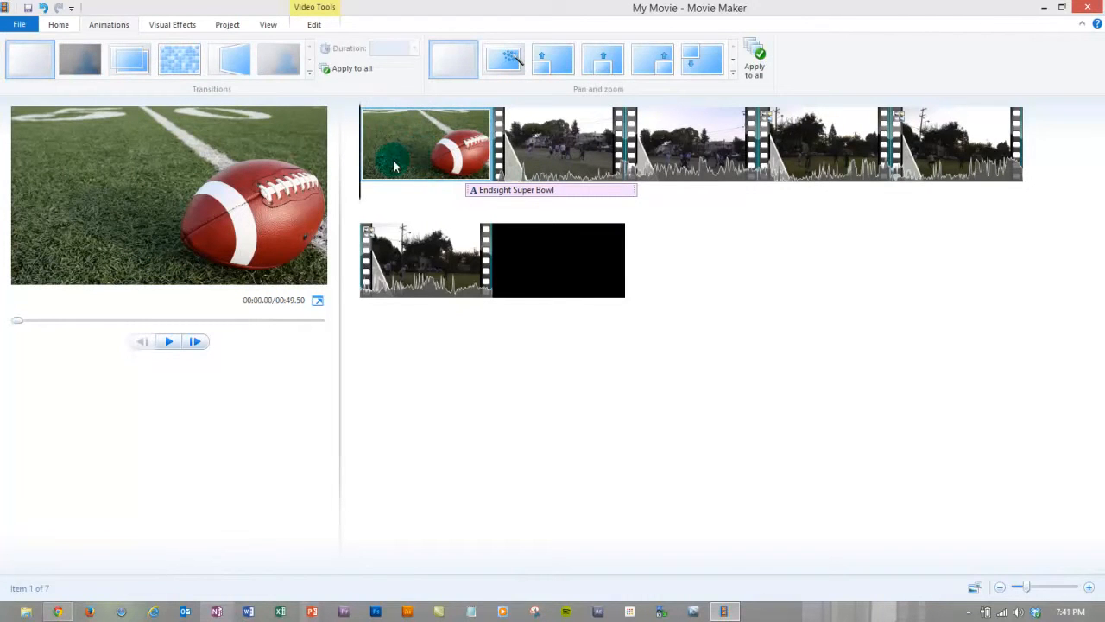
left_click_drag(360, 195, 402, 196)
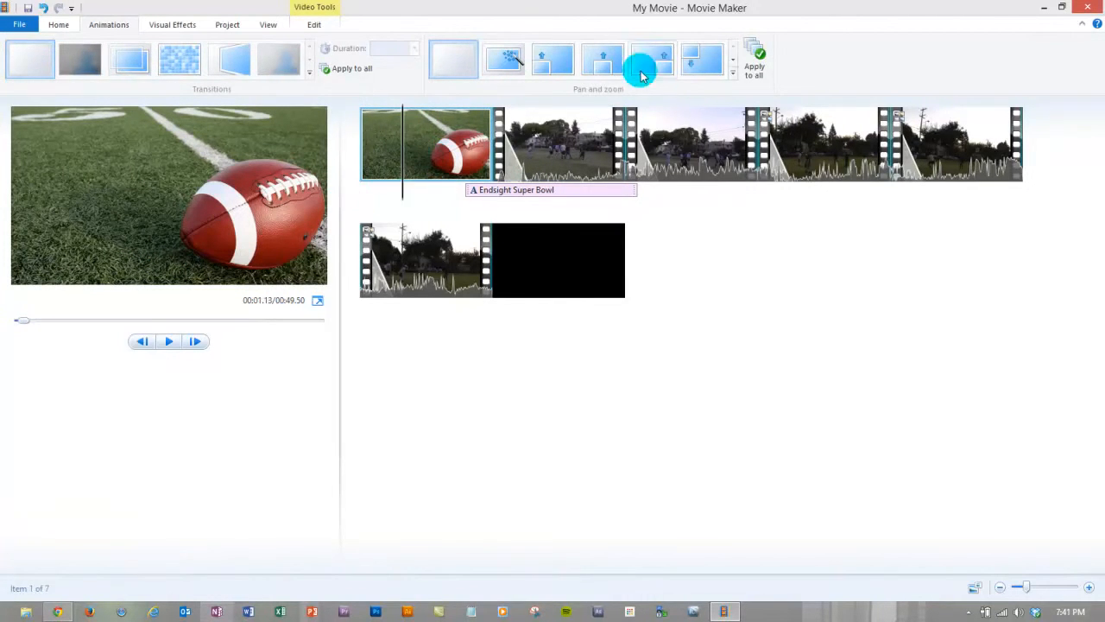
left_click(733, 74)
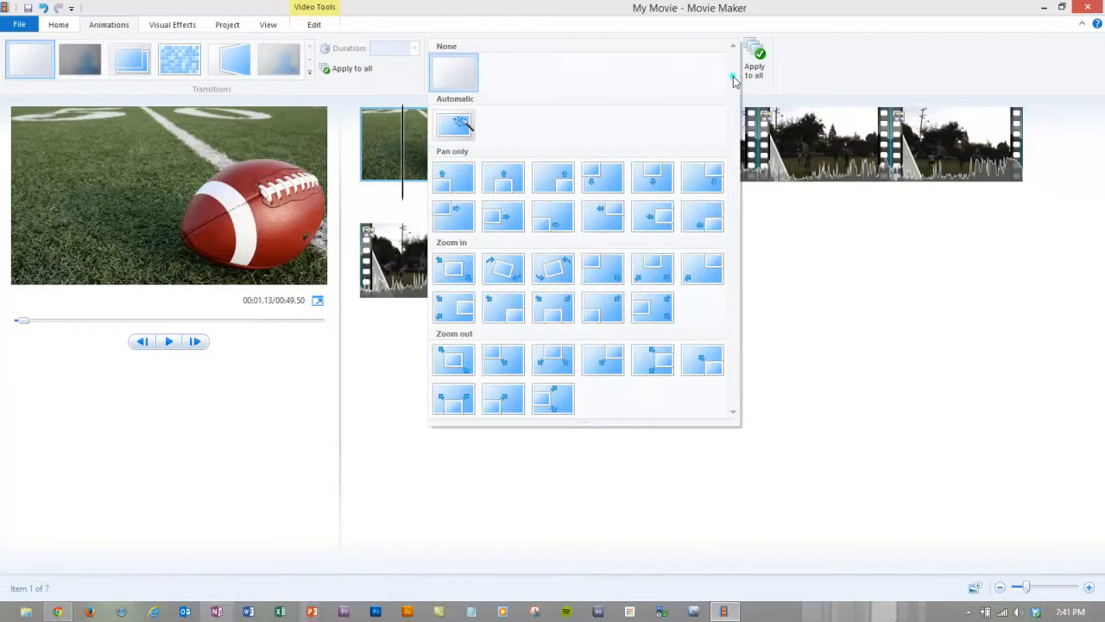
left_click(605, 276)
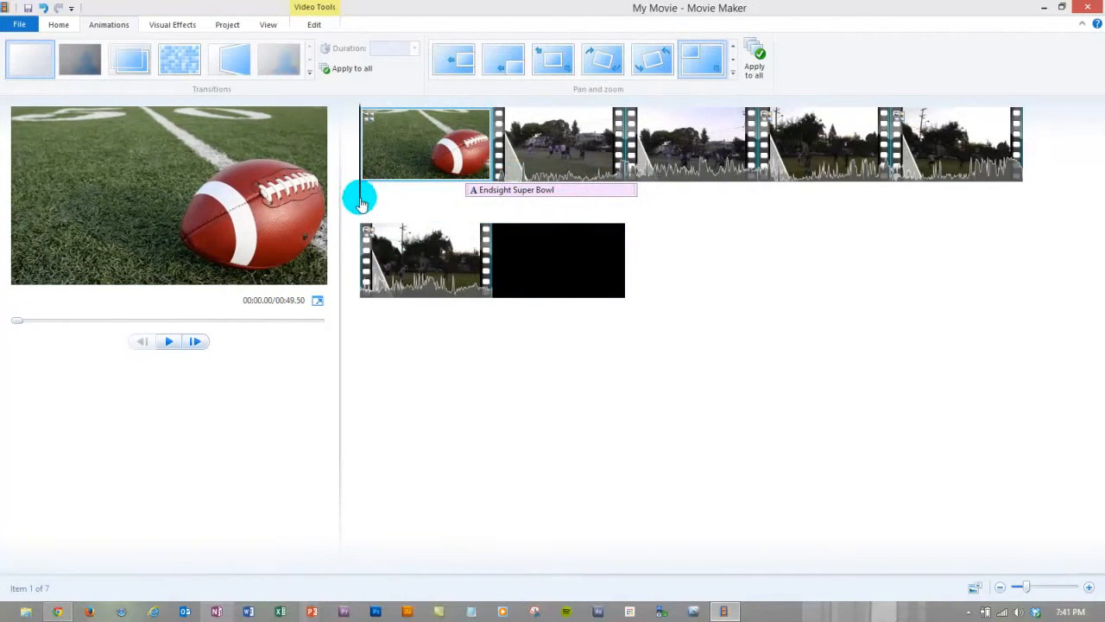
left_click_drag(383, 206, 351, 188)
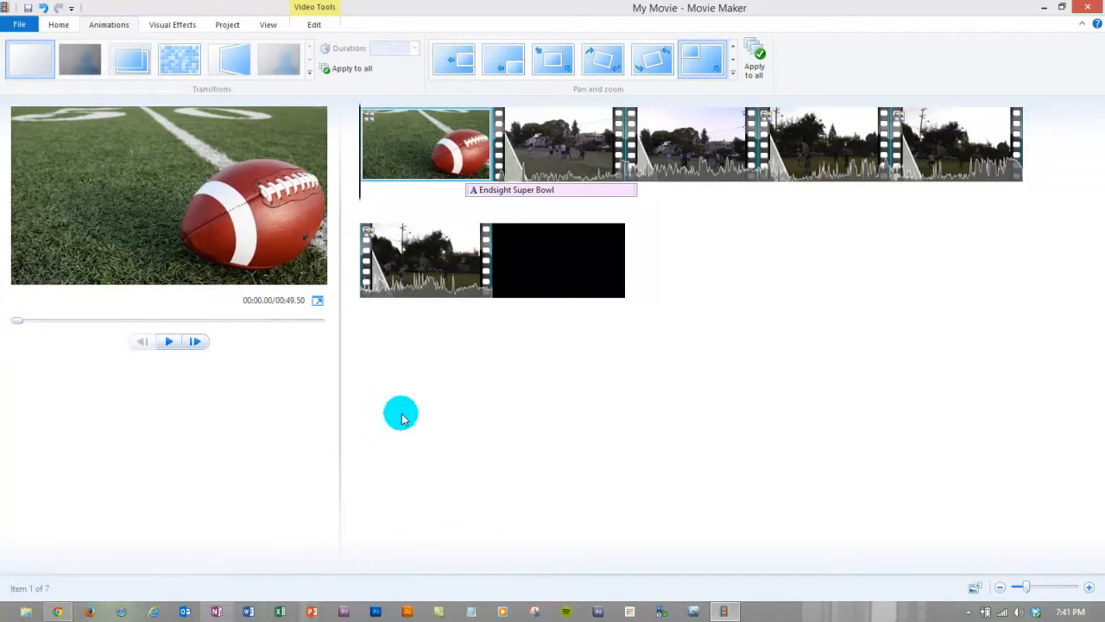
Step: Add Memo3.m4a from the desktop as the music track from the start of the movie
left_click(56, 25)
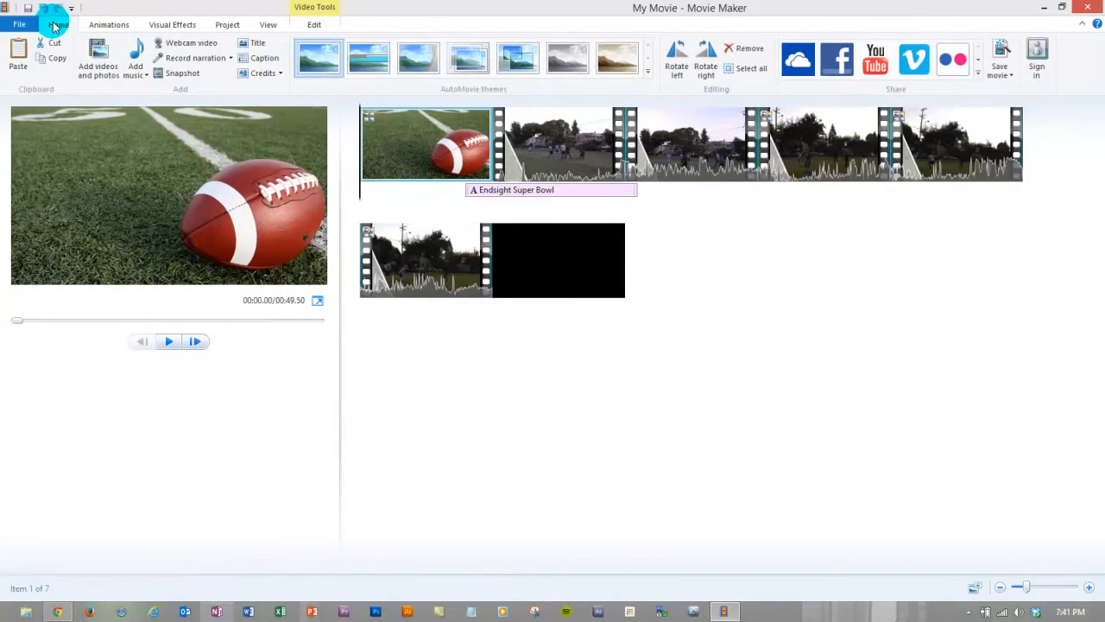
left_click(150, 80)
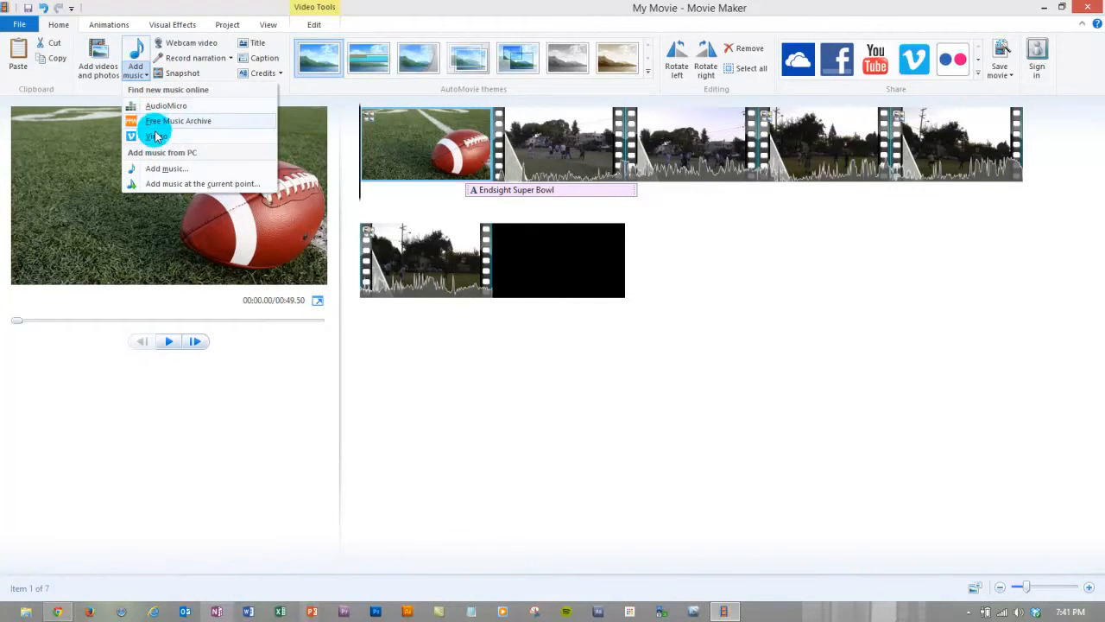
left_click(253, 7)
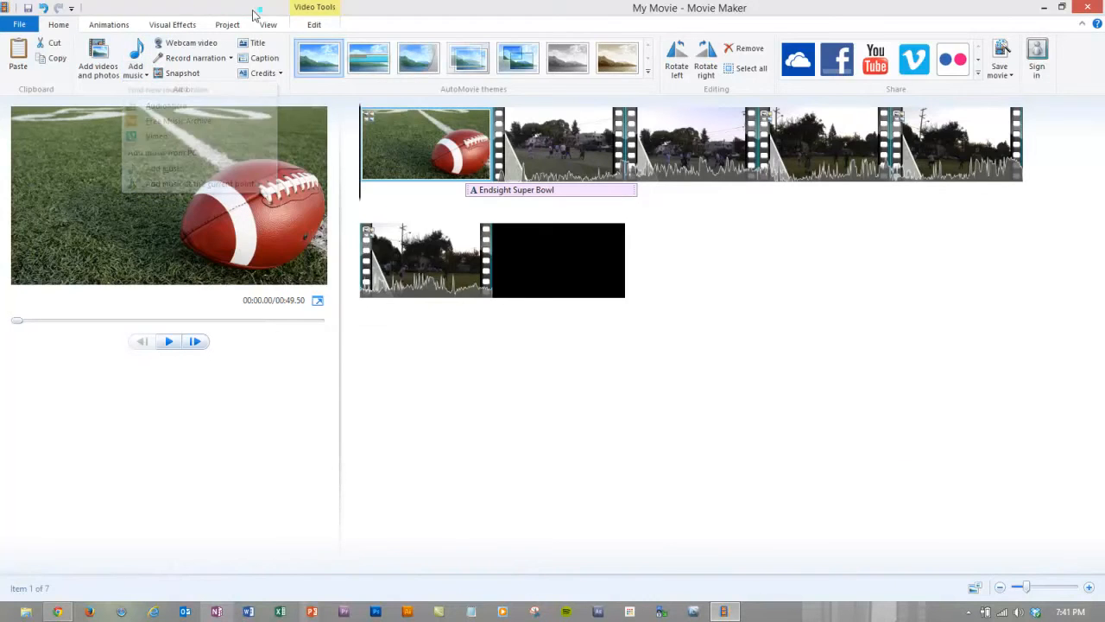
left_click_drag(266, 17, 561, 40)
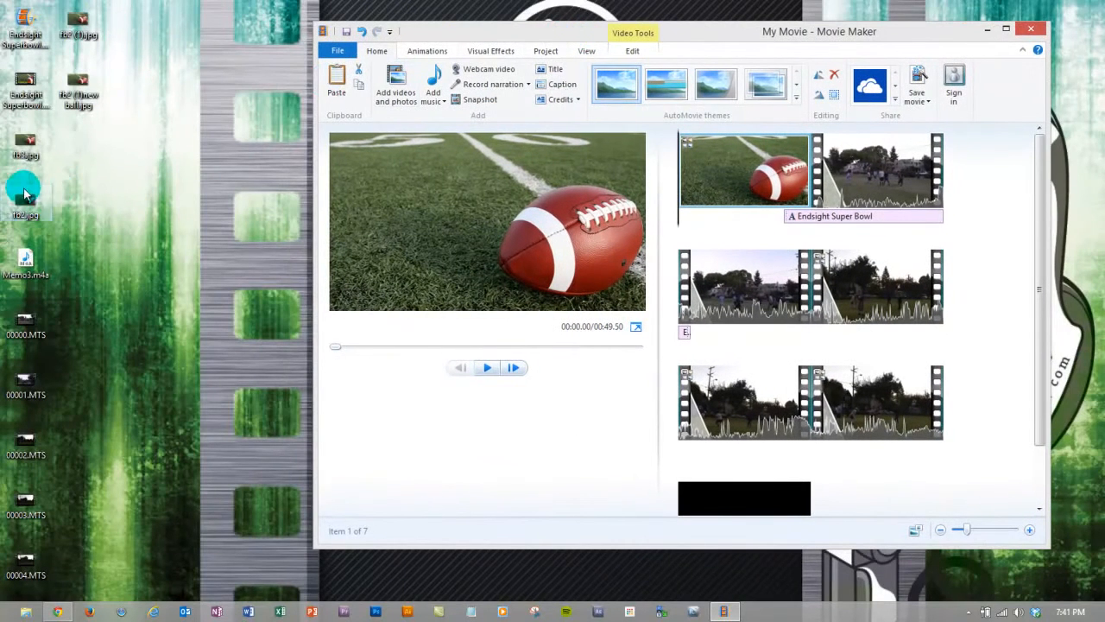
left_click(29, 263)
left_click_drag(26, 263, 673, 217)
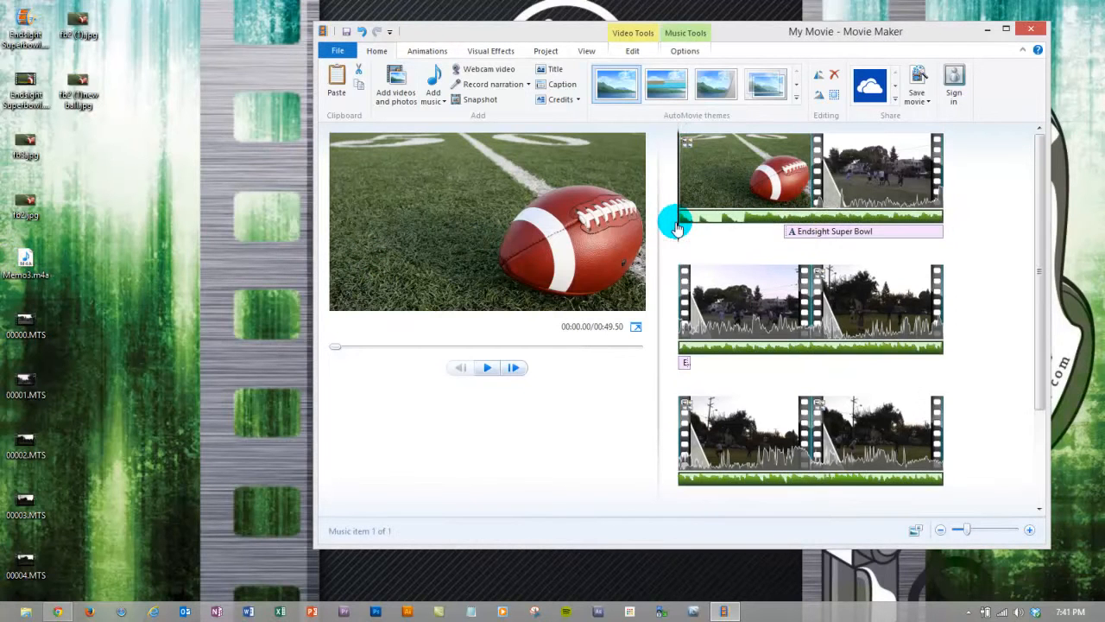
Step: Maximize the editor and play the movie from the beginning to check the music against the picture
double_click(721, 32)
left_click(376, 224)
left_click(169, 346)
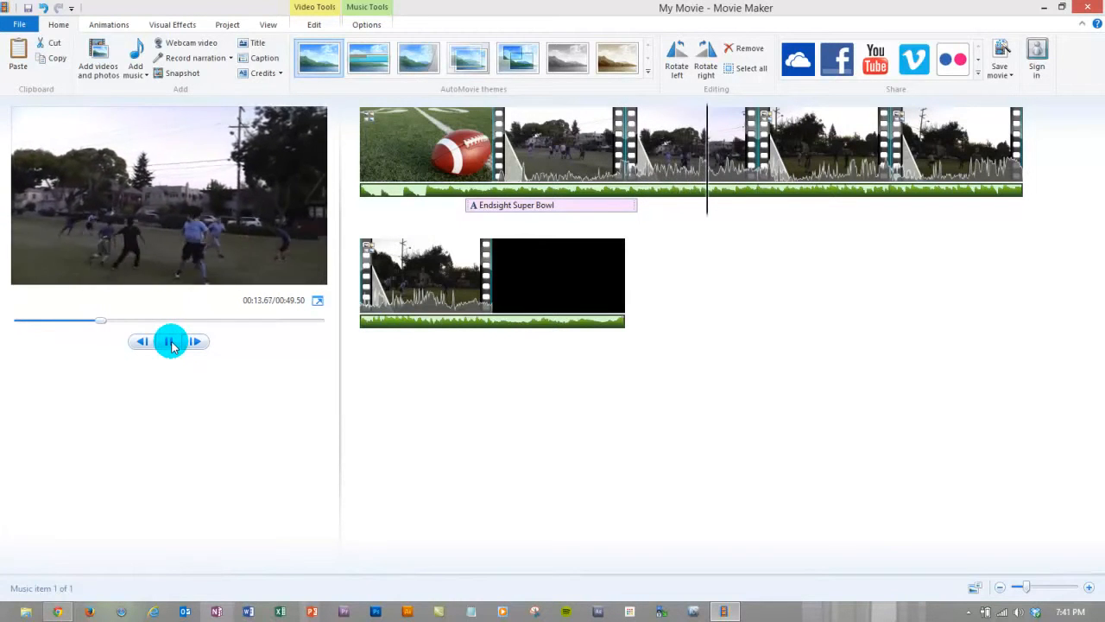
left_click(170, 342)
Step: Move the Endsight Super Bowl caption to start where the music gets louder, about 1.73 seconds in, and play the movie from the start
left_click_drag(723, 217, 360, 216)
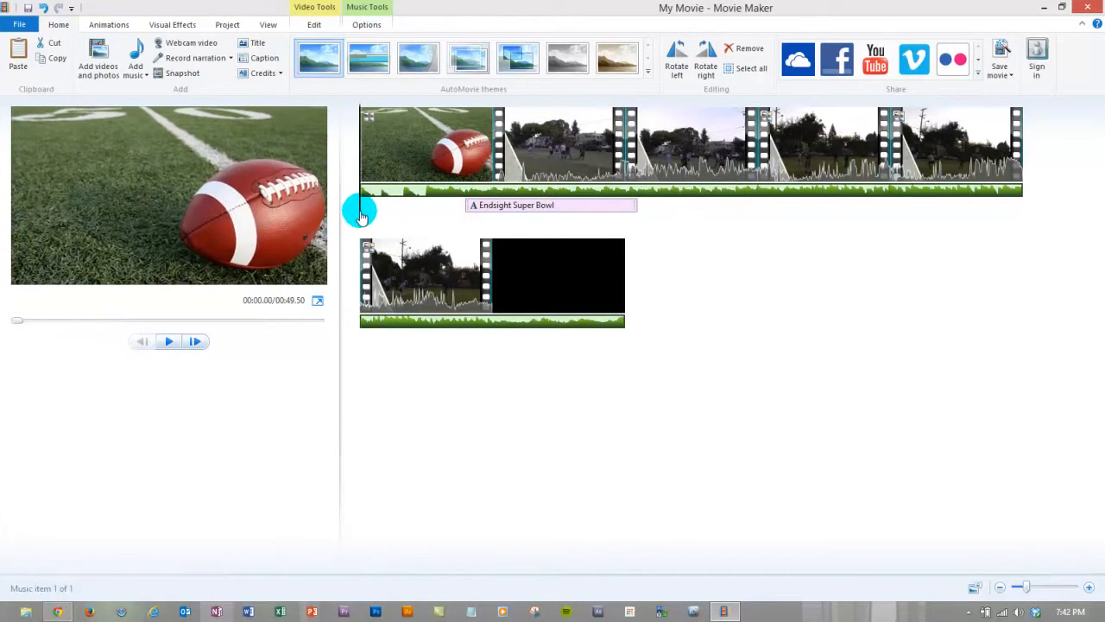
left_click_drag(360, 217, 425, 213)
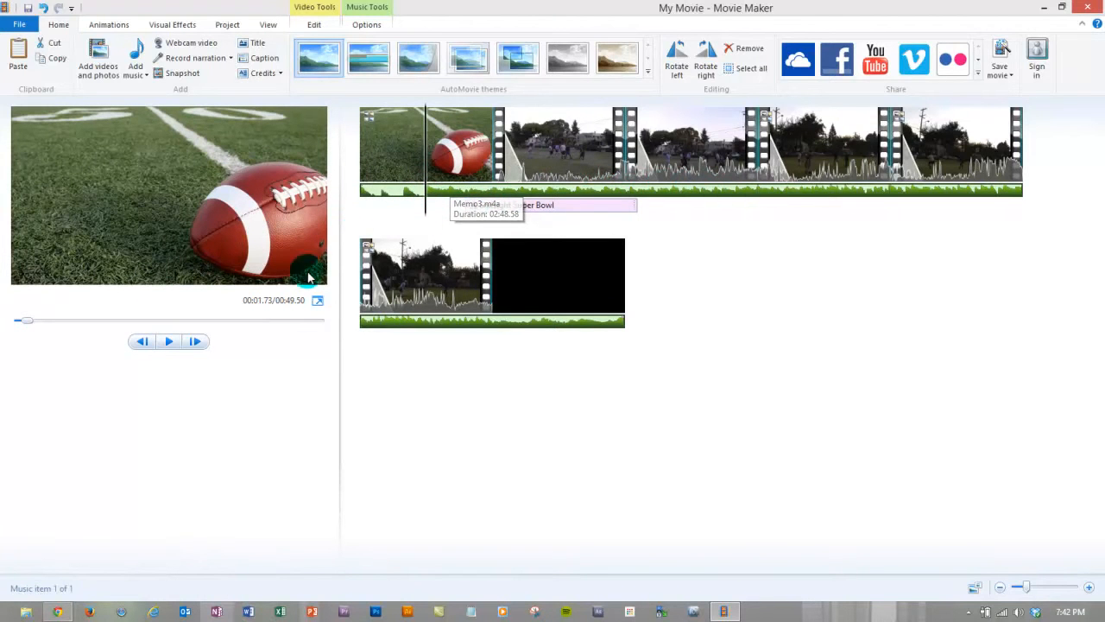
left_click_drag(488, 215, 374, 202)
left_click(170, 341)
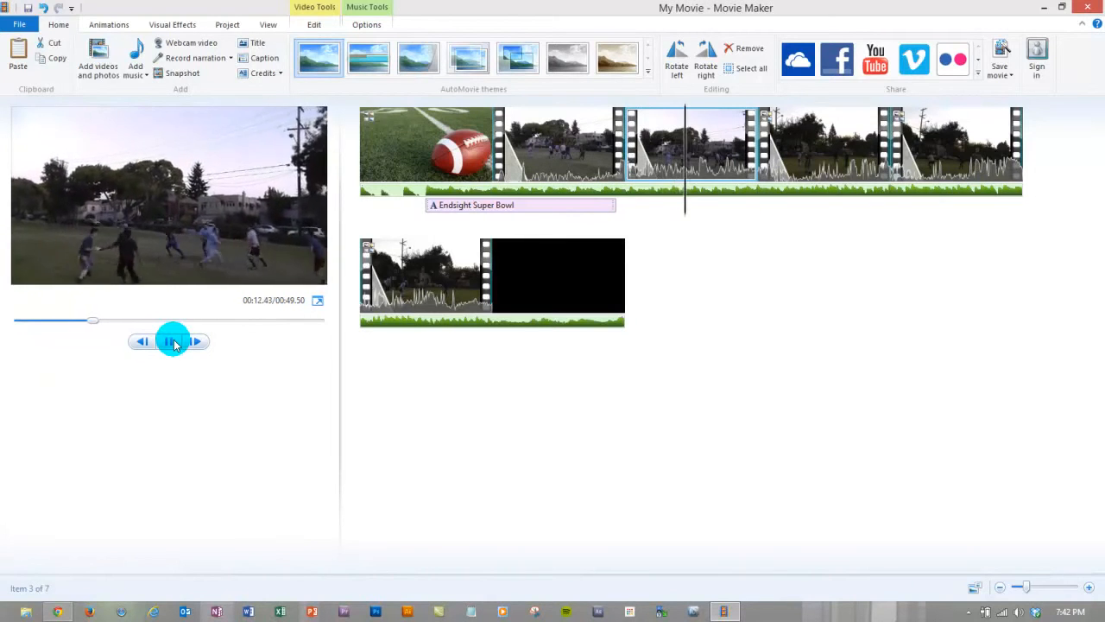
Step: Set the music track's fade-out to Fast and play the last few seconds of the movie to check the ending
left_click(173, 342)
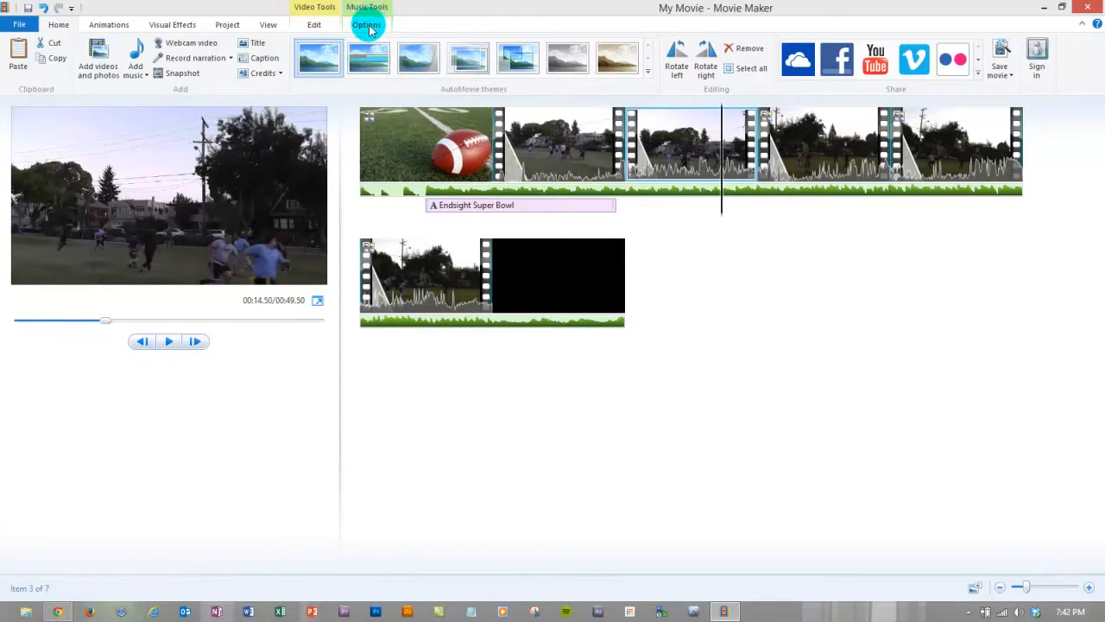
left_click(367, 26)
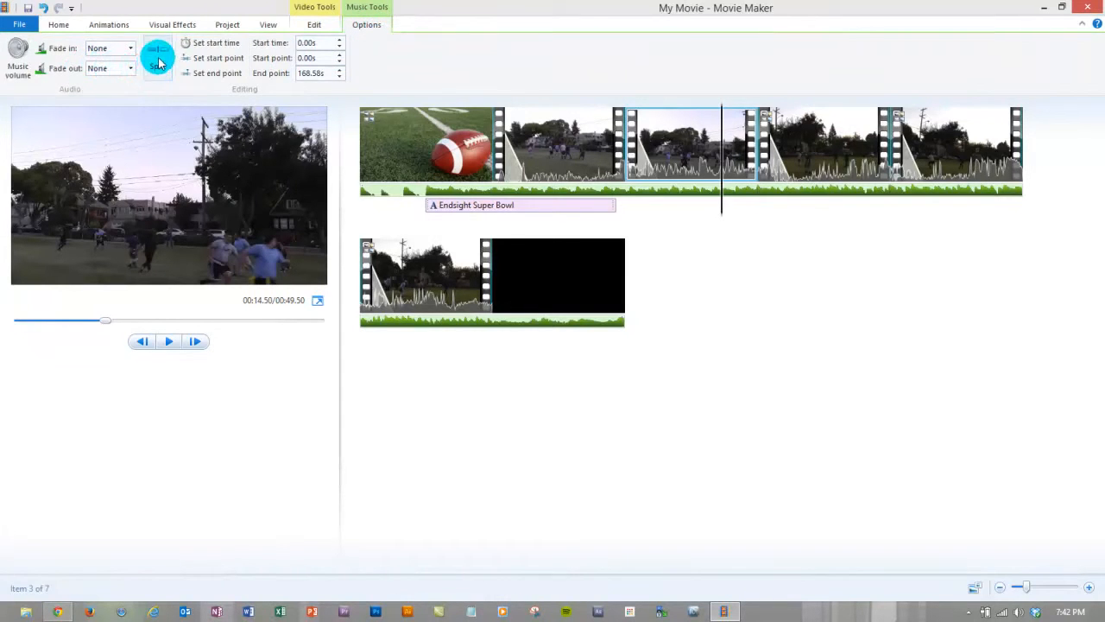
left_click(130, 52)
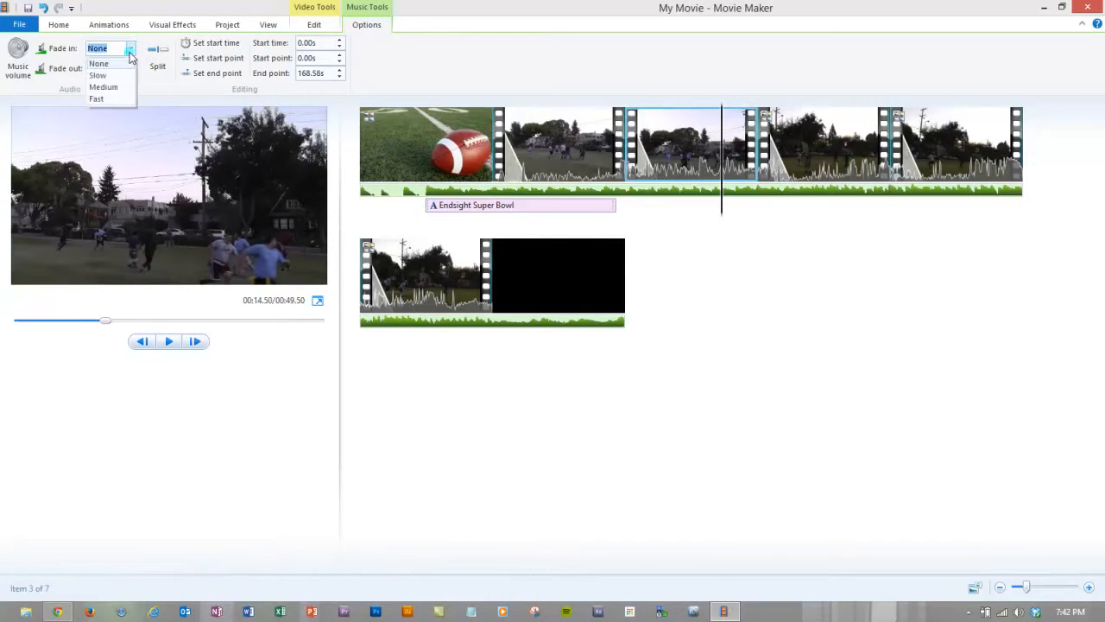
left_click(130, 69)
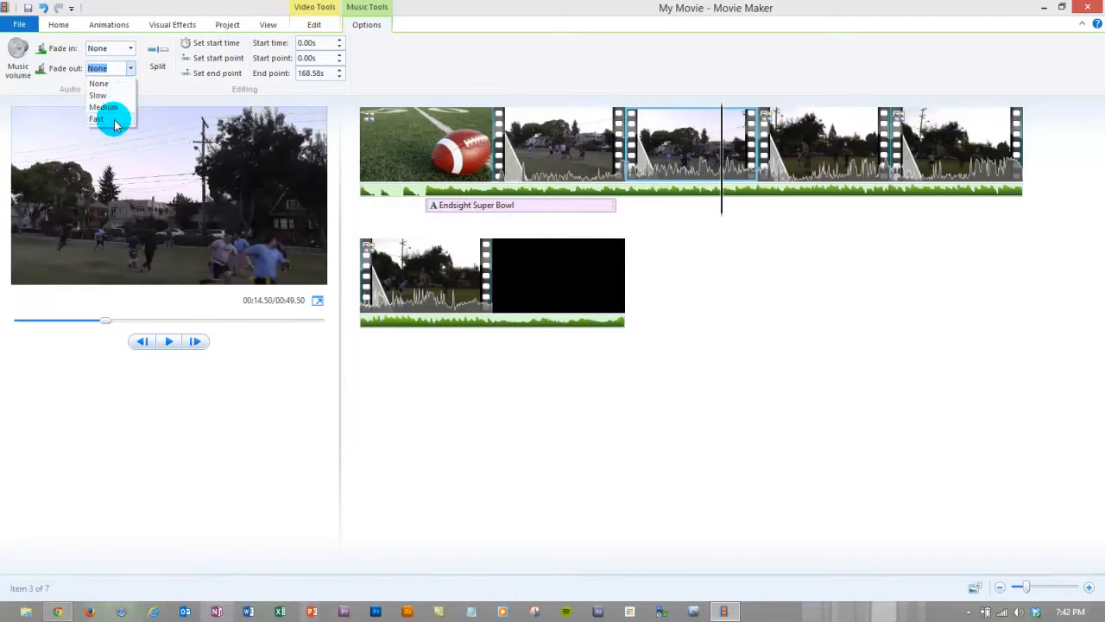
left_click(114, 120)
left_click_drag(532, 321, 482, 323)
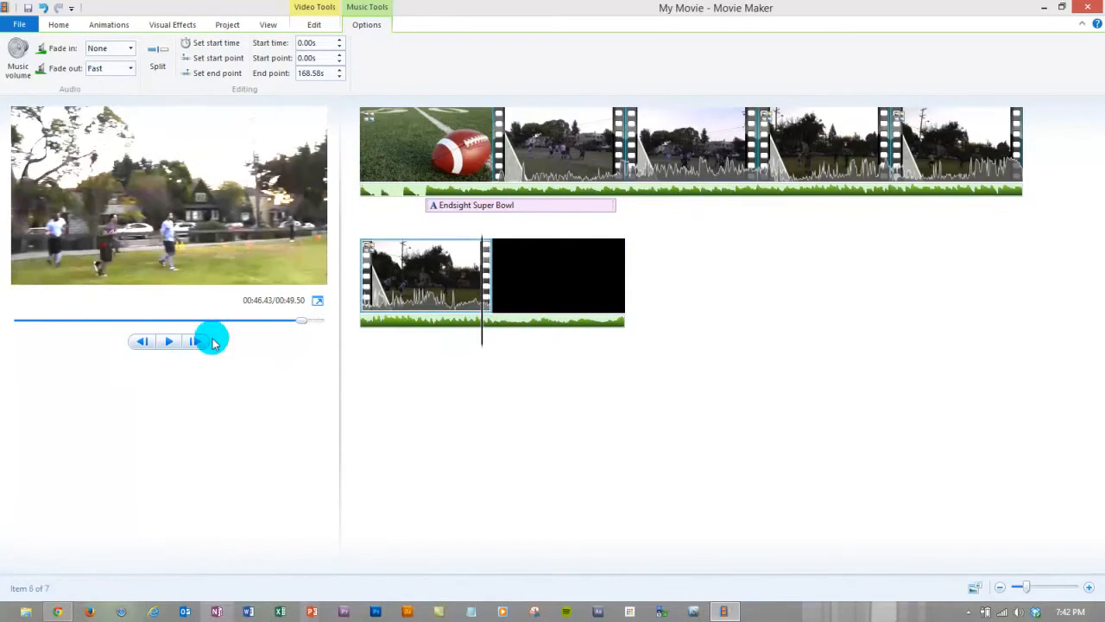
left_click(168, 344)
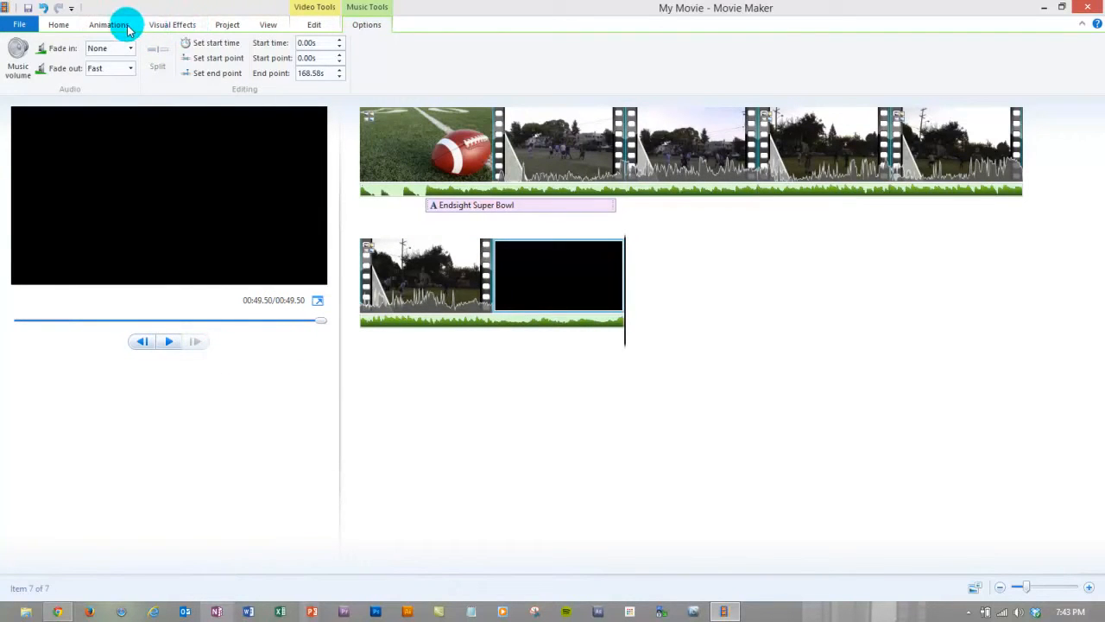
Step: Select the music track and set the project's audio mix to emphasize music
left_click(316, 24)
left_click(506, 191)
left_click(406, 116)
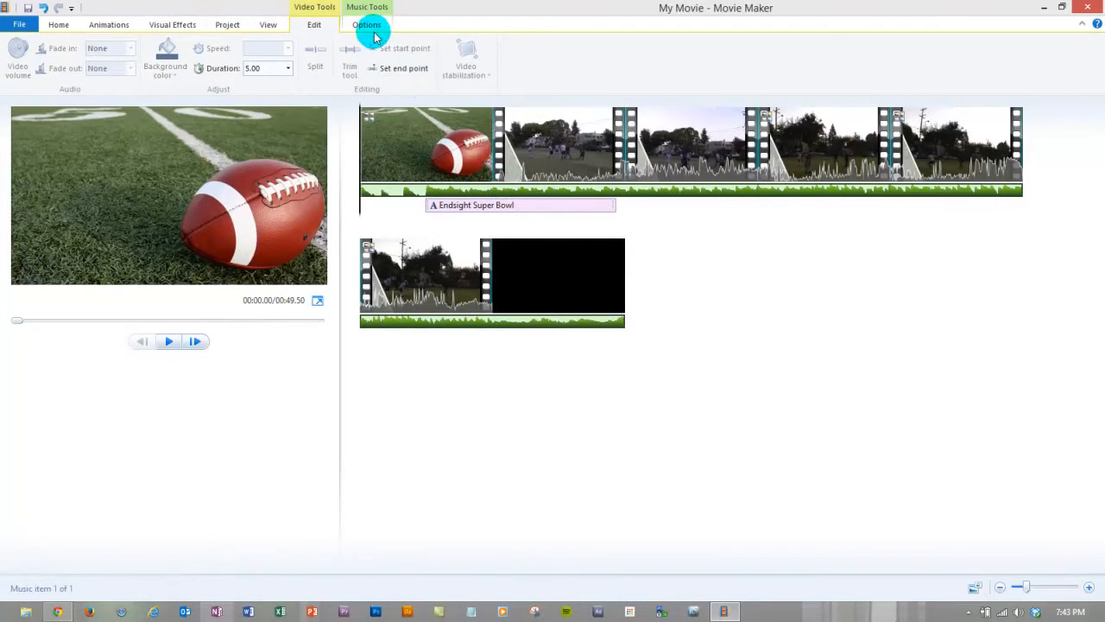
left_click(268, 24)
left_click(236, 27)
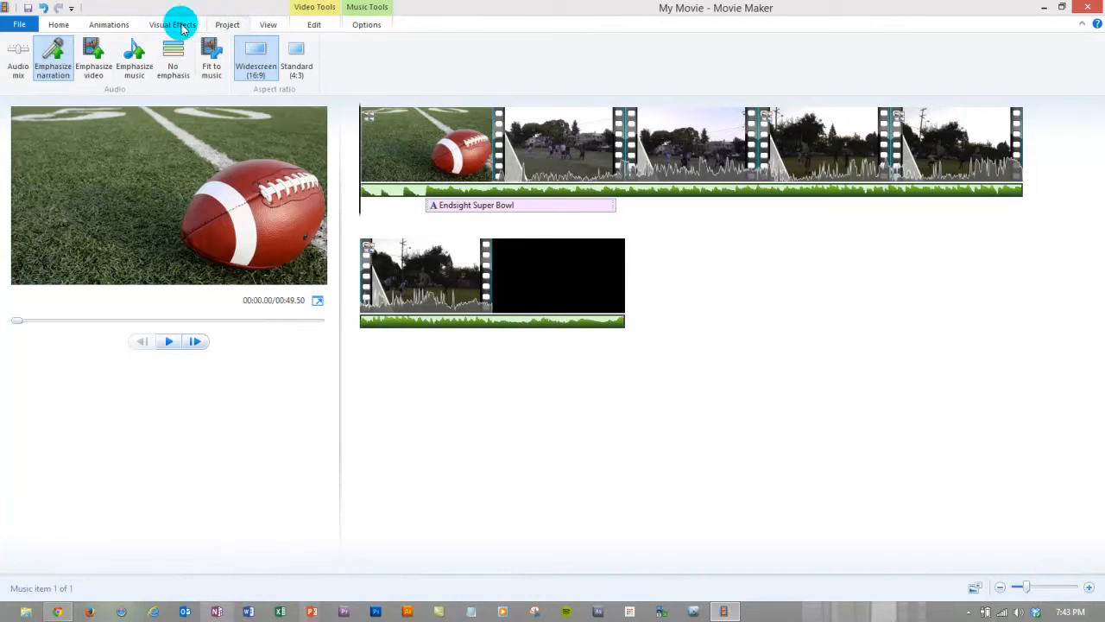
left_click(134, 74)
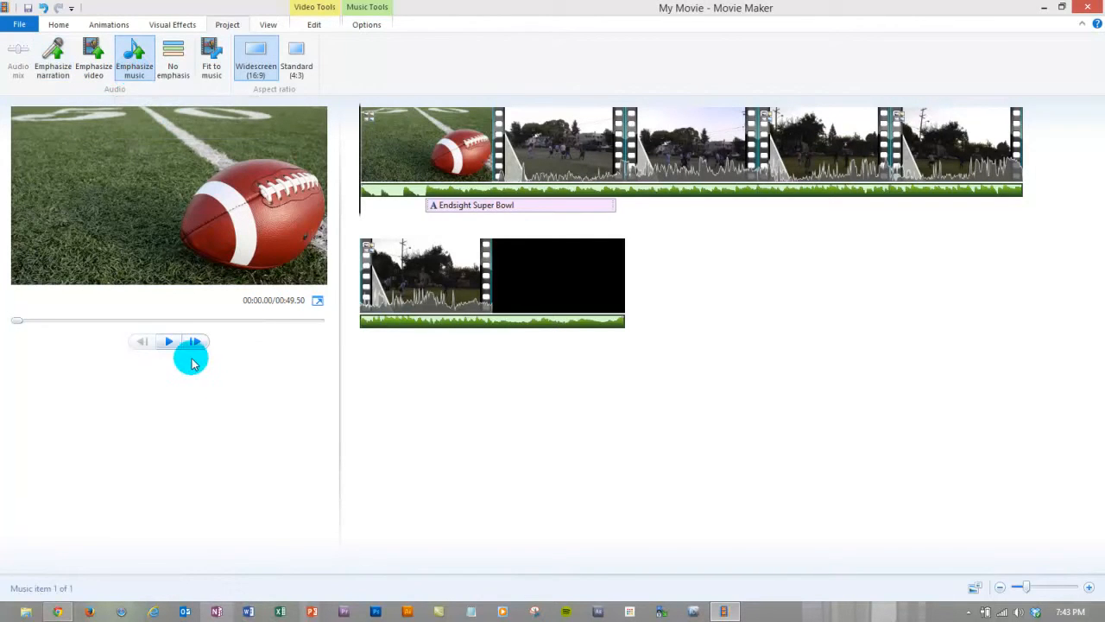
Step: Play the movie from the beginning to check the music balance, and return the playhead to the start
left_click(170, 342)
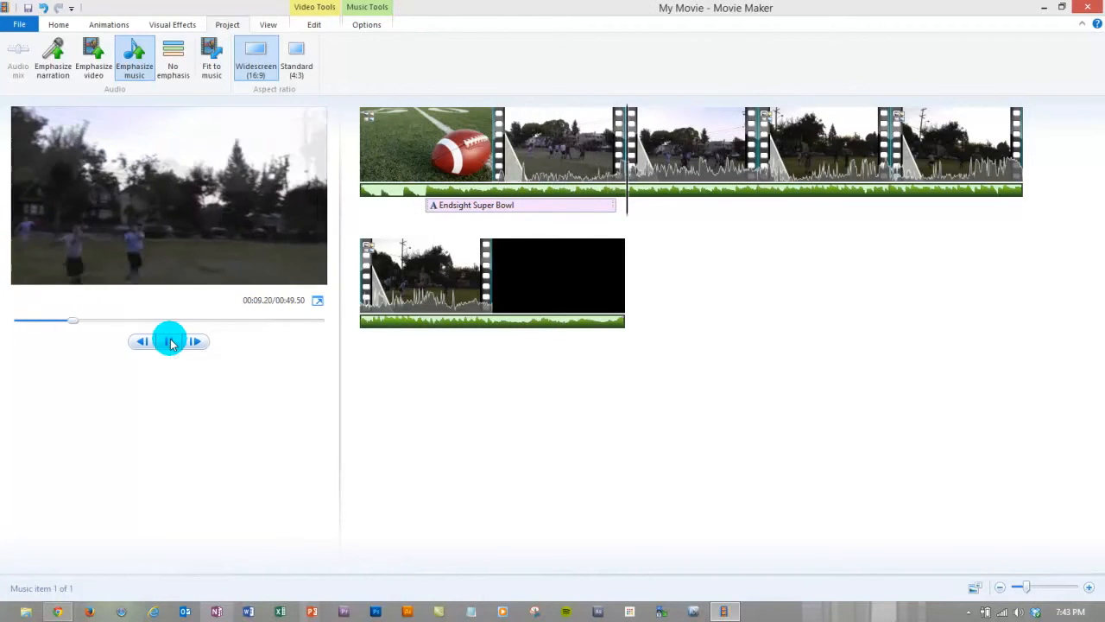
left_click(170, 342)
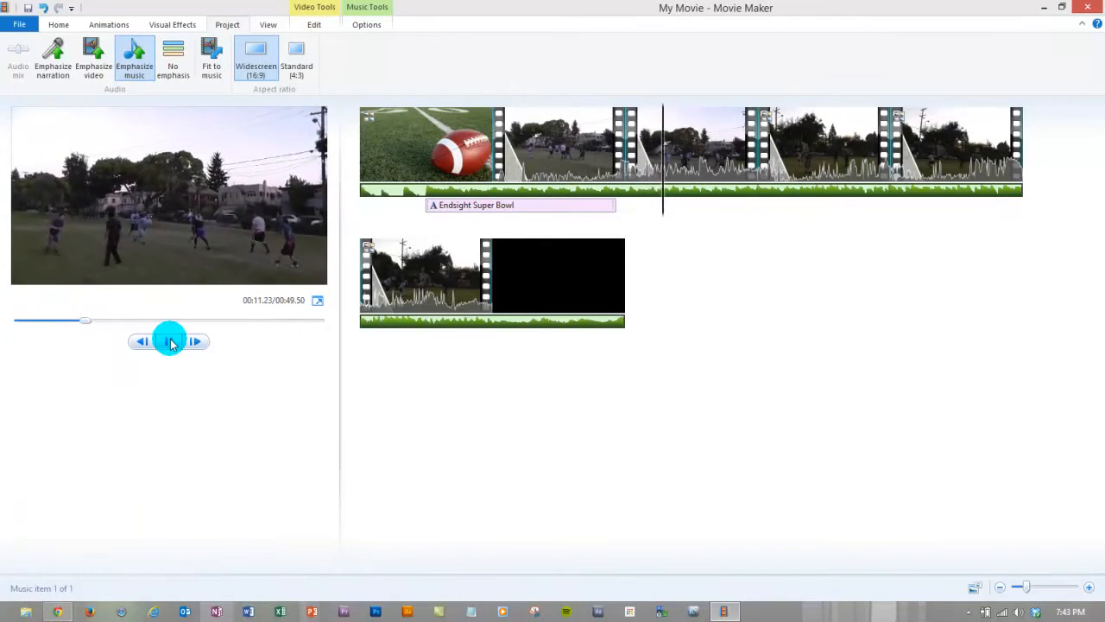
left_click(58, 26)
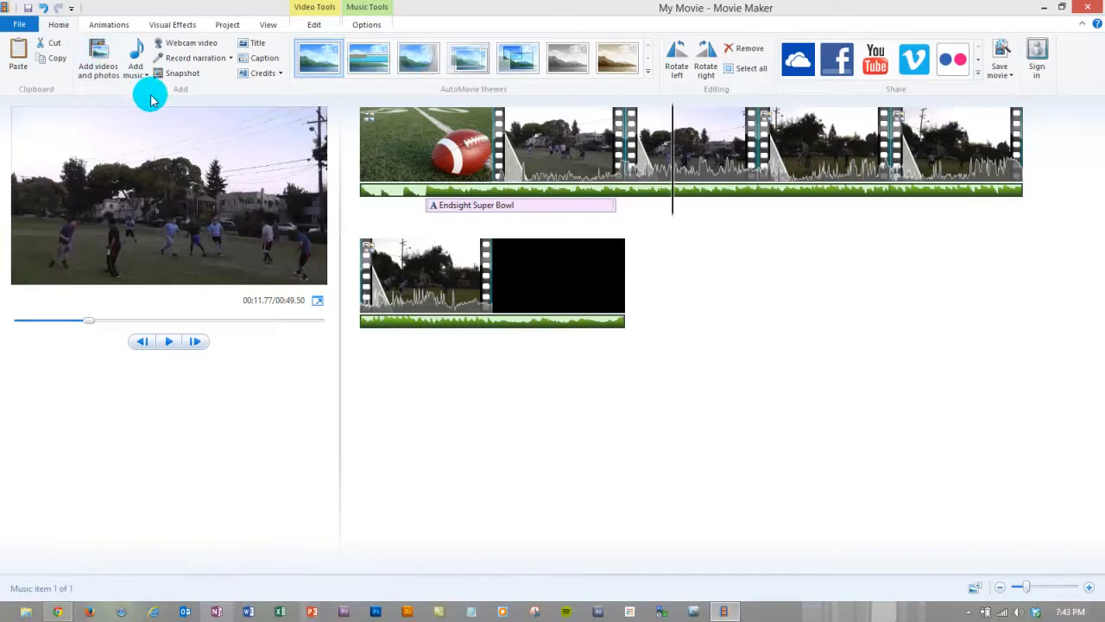
left_click(613, 209)
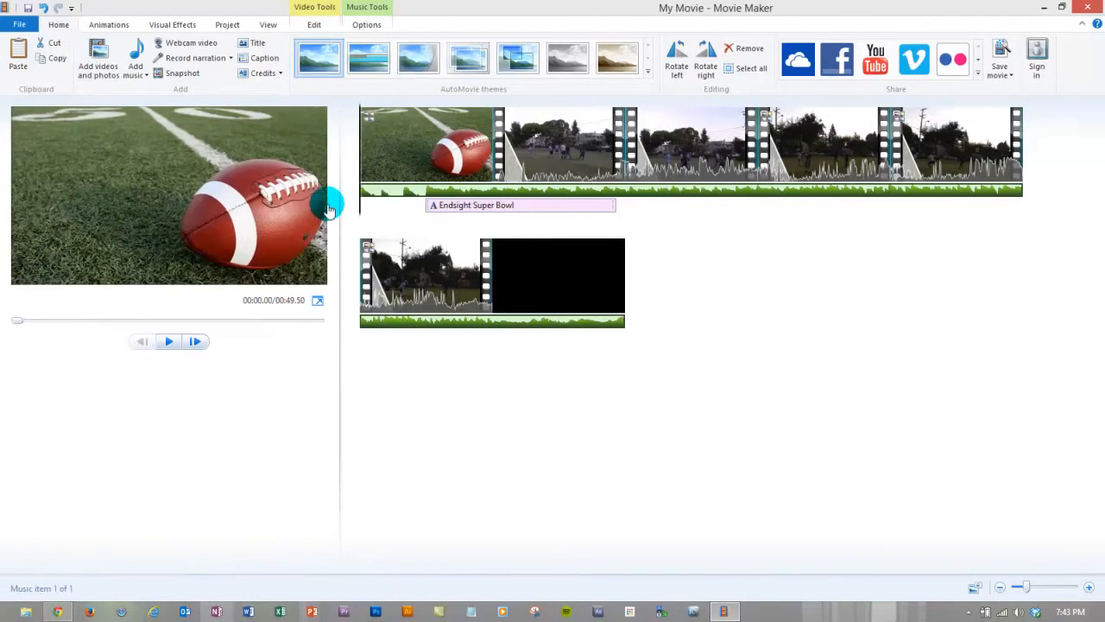
left_click_drag(662, 207, 206, 195)
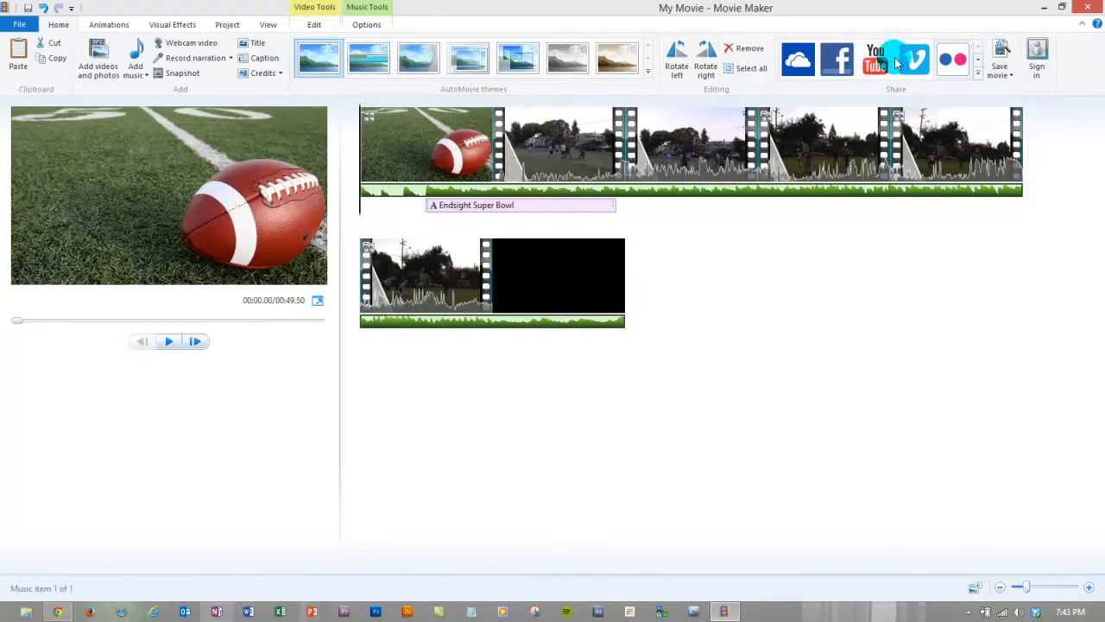
Step: Save the movie for high-definition display as Endsight Super Bowl 2.mp4 on the desktop
left_click(1012, 78)
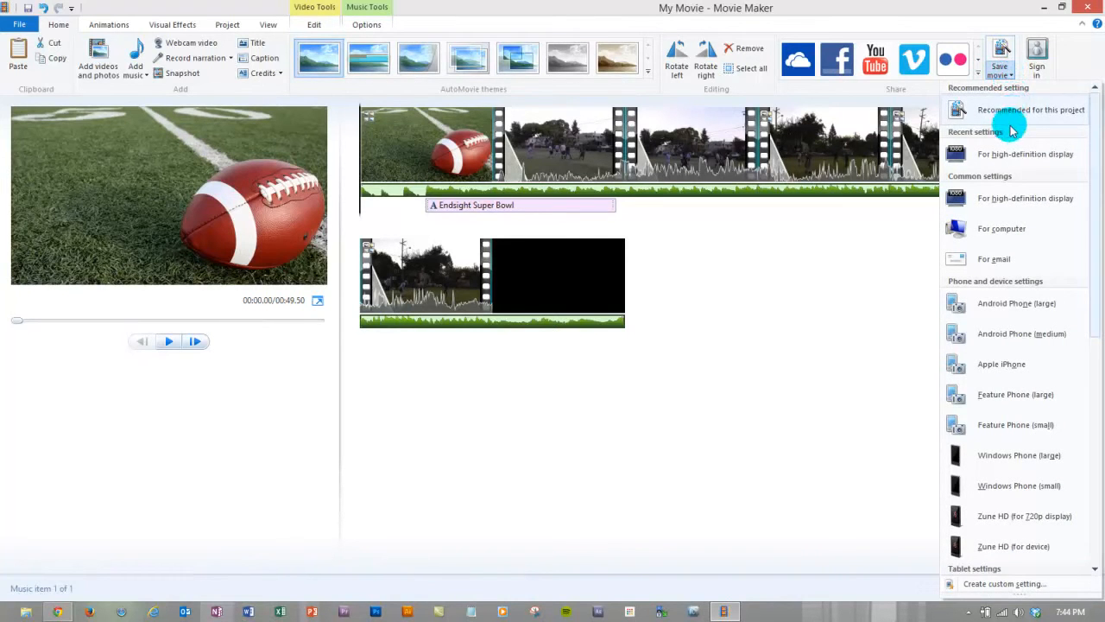
left_click(1005, 201)
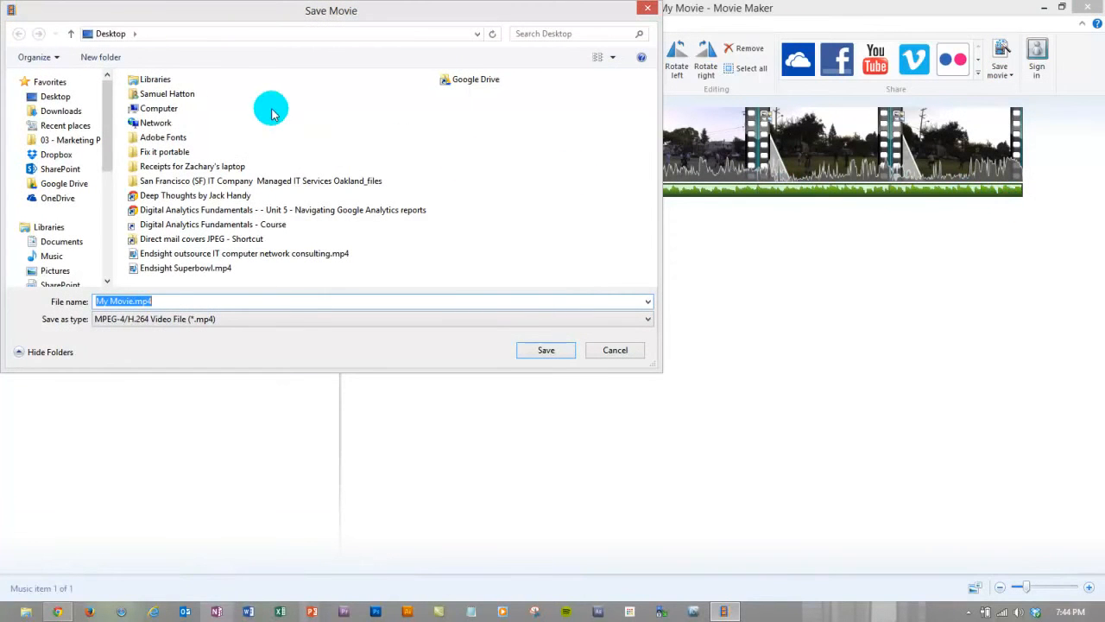
left_click(130, 301)
left_click_drag(130, 300, 44, 293)
type("Endsight")
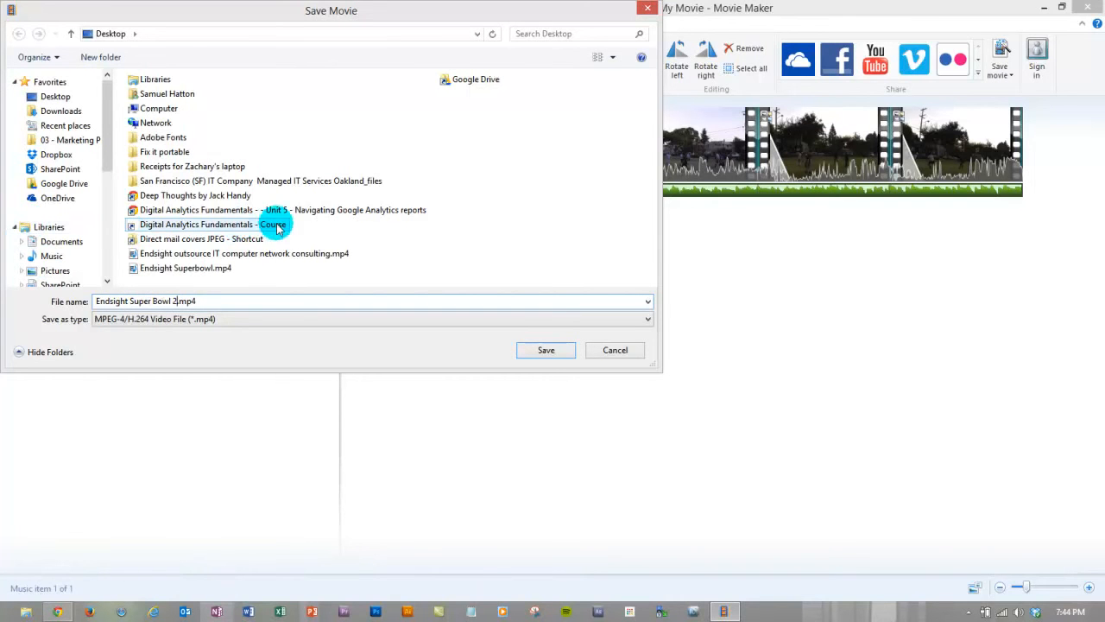
left_click(553, 351)
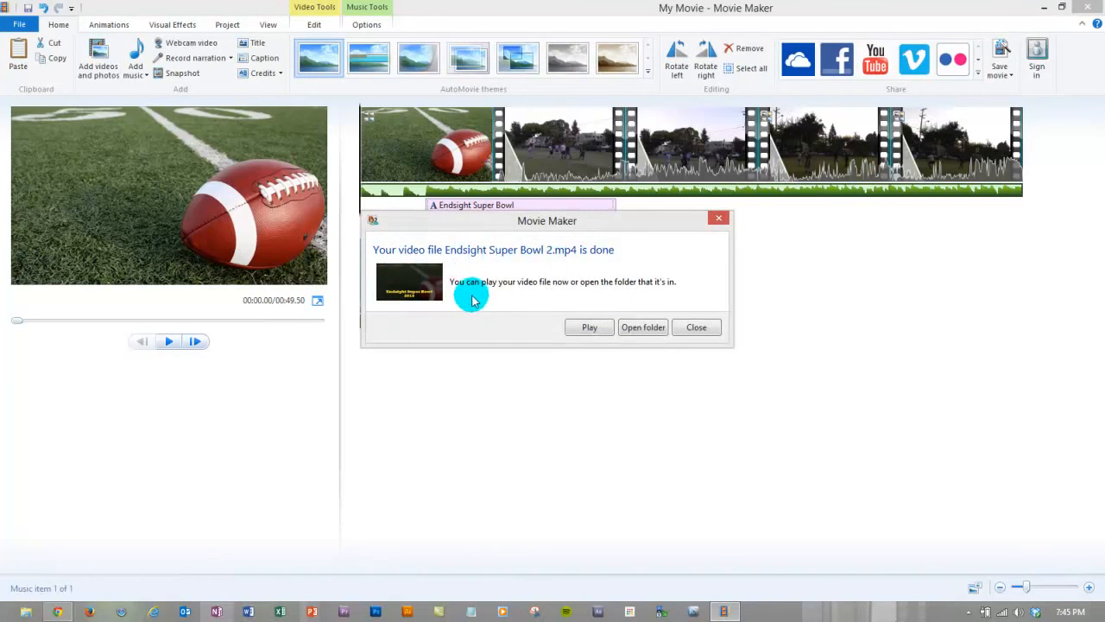
Step: Play the exported video file full screen in the media player
left_click(598, 330)
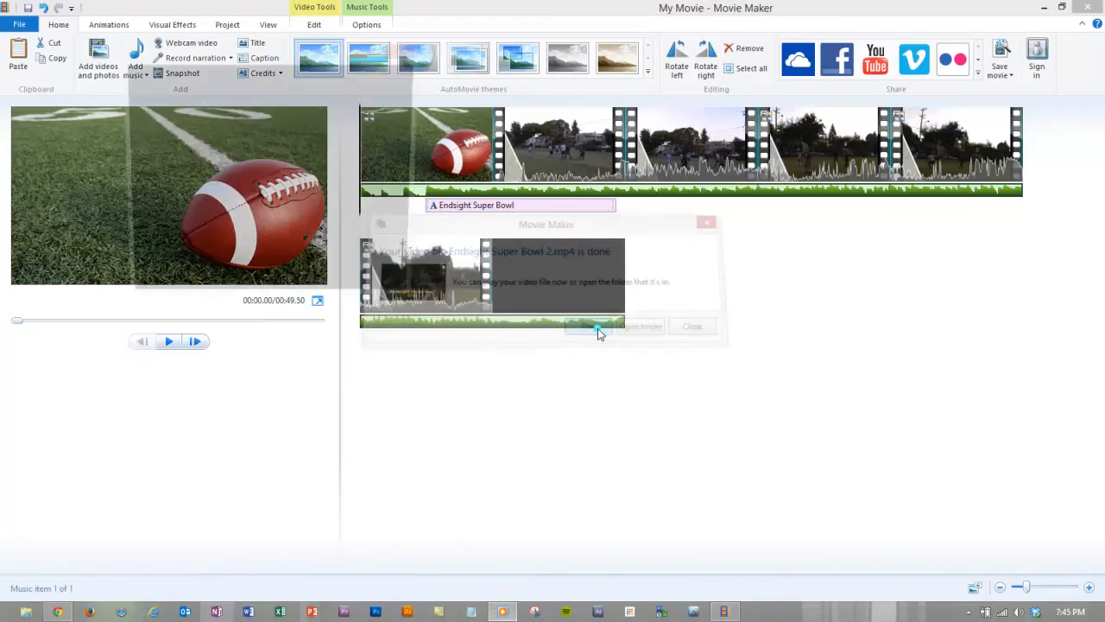
left_click(405, 290)
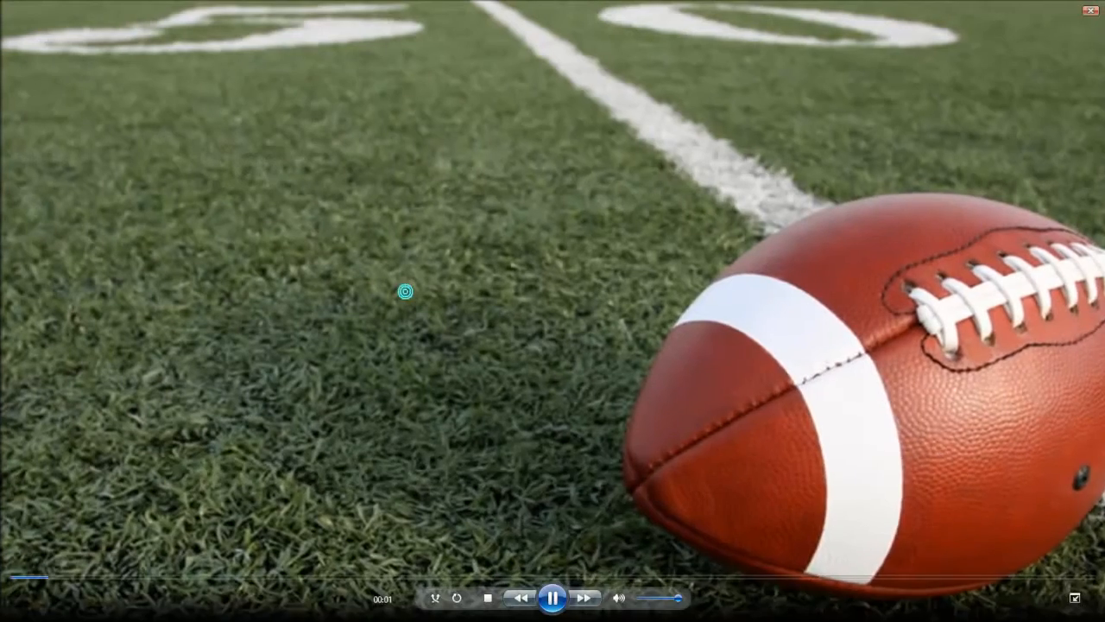